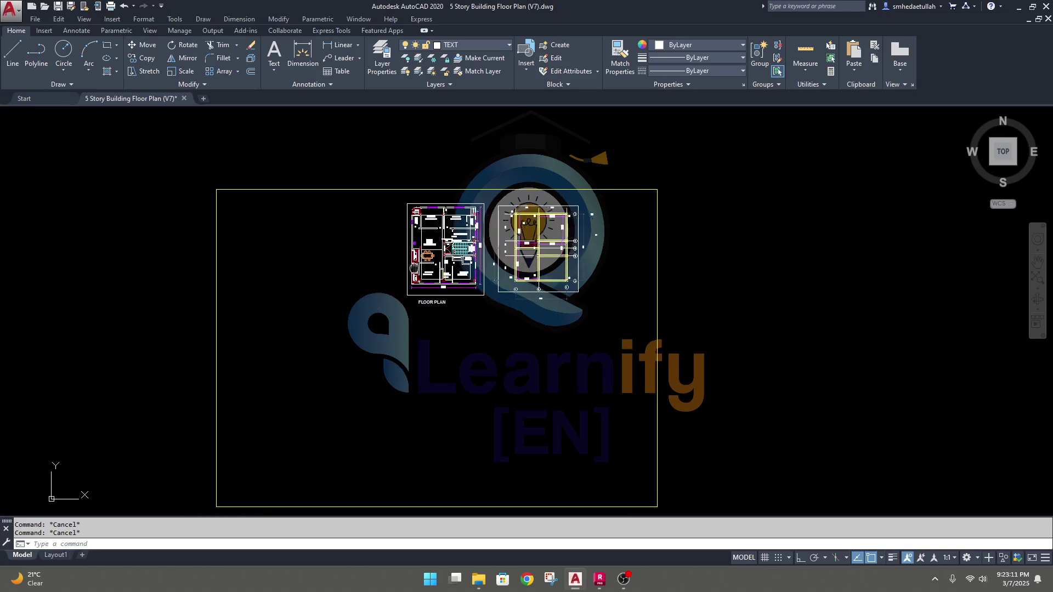
# Step: Examine the floor plan and the column layout beside it in the five-story building drawing
pyautogui.scroll(2, 438, 307)
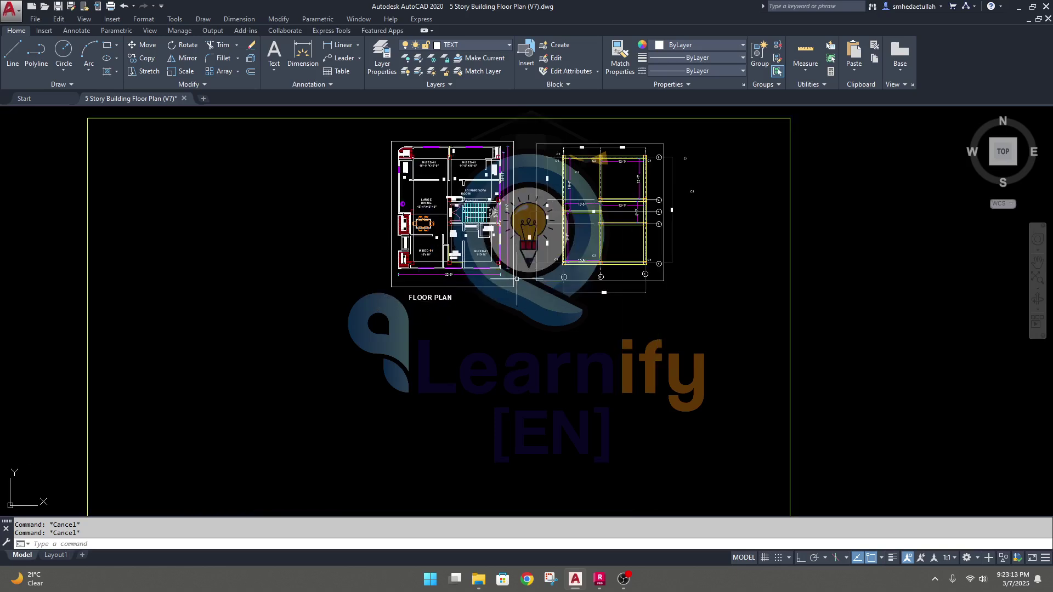
pyautogui.moveTo(524, 307); pyautogui.dragTo(540, 331, button='middle')
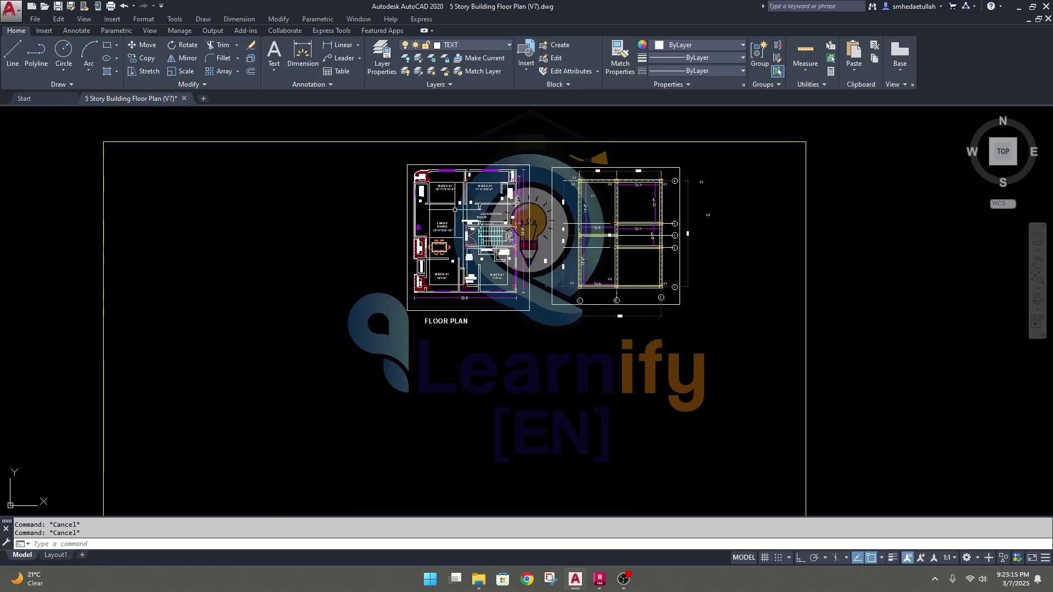
pyautogui.scroll(2, 523, 258)
pyautogui.scroll(-2, 509, 363)
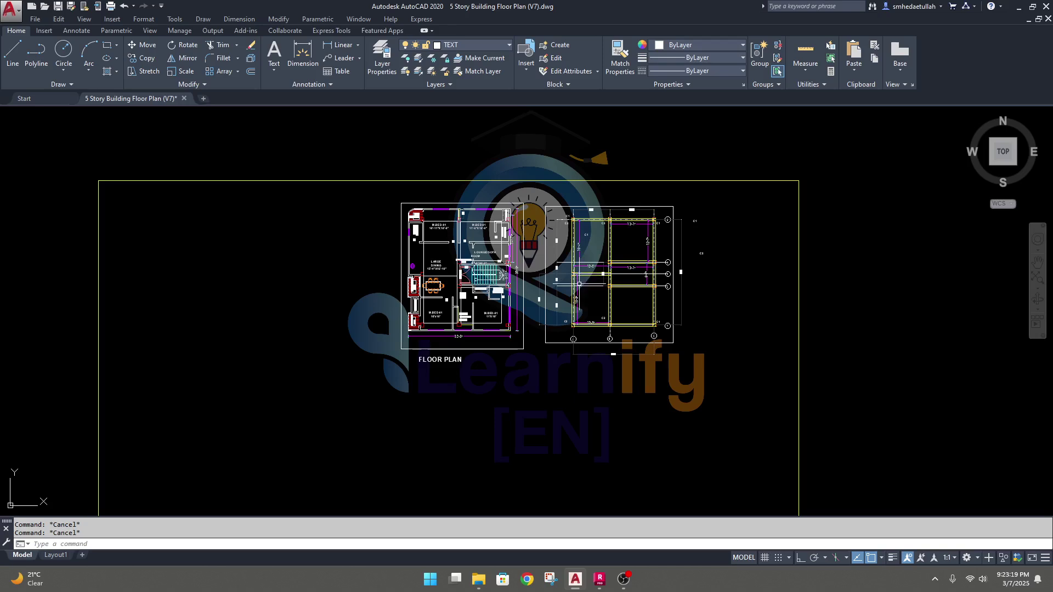
pyautogui.moveTo(535, 402); pyautogui.dragTo(533, 383, button='middle')
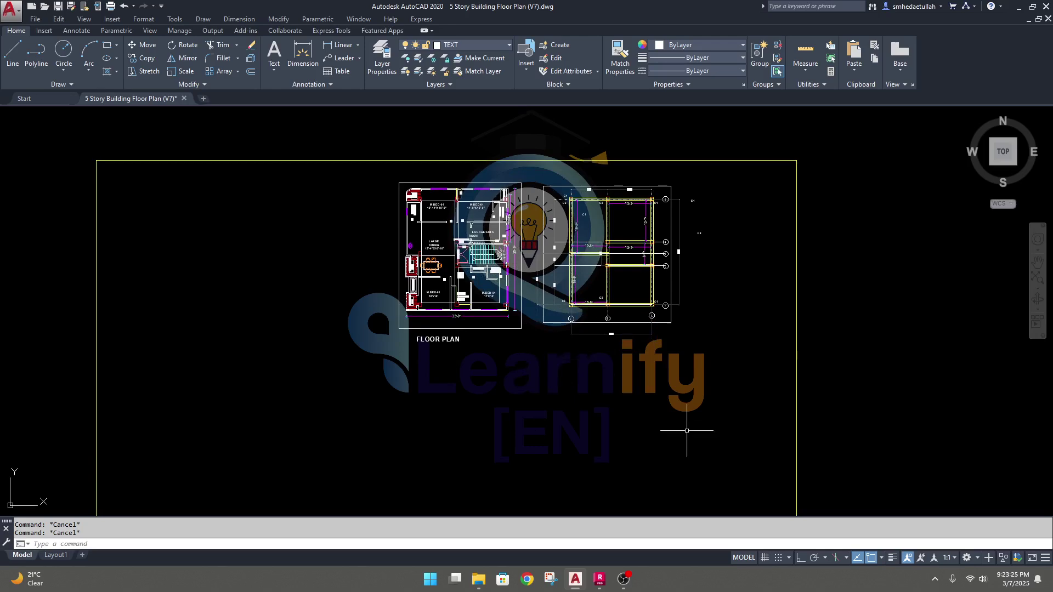
pyautogui.moveTo(594, 376); pyautogui.dragTo(588, 355, button='middle')
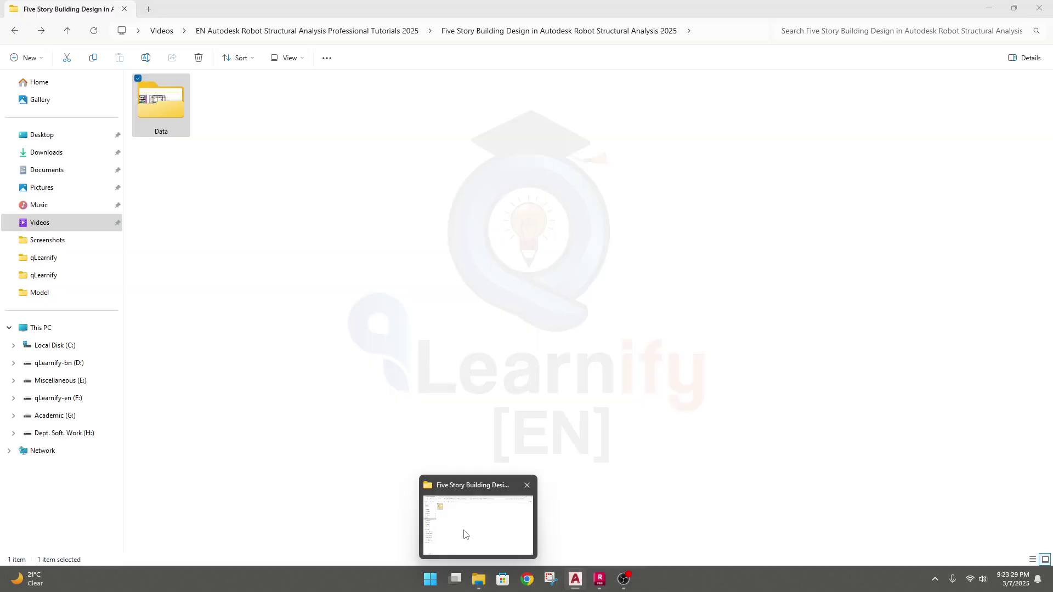
# Step: Switch to File Explorer and check the Data folder for the FXL8. Design Parameters workbook, then return to the drawing
pyautogui.click(465, 534)
pyautogui.doubleClick(161, 104)
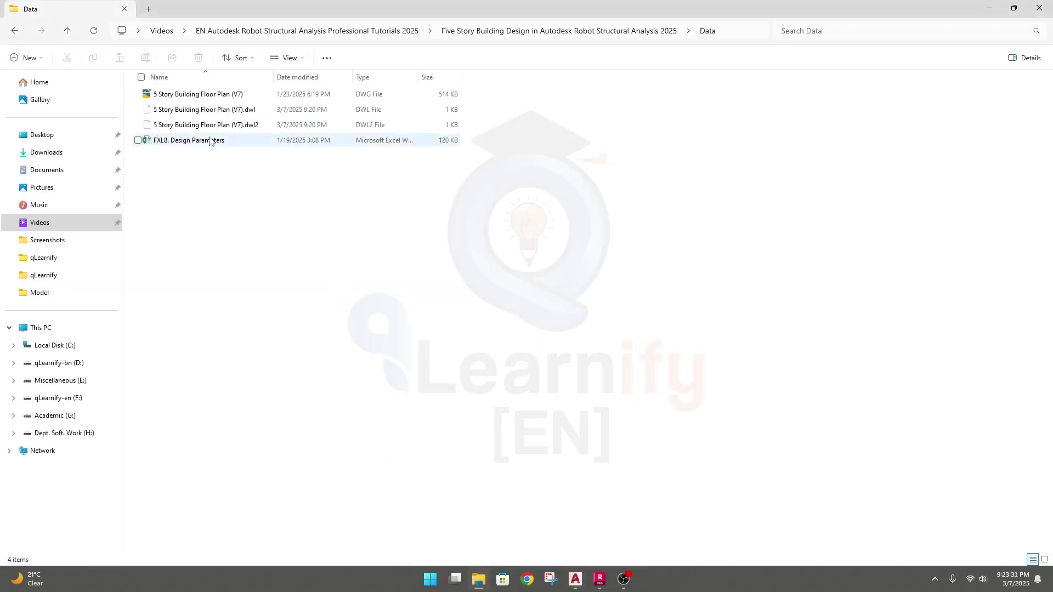
pyautogui.click(179, 144)
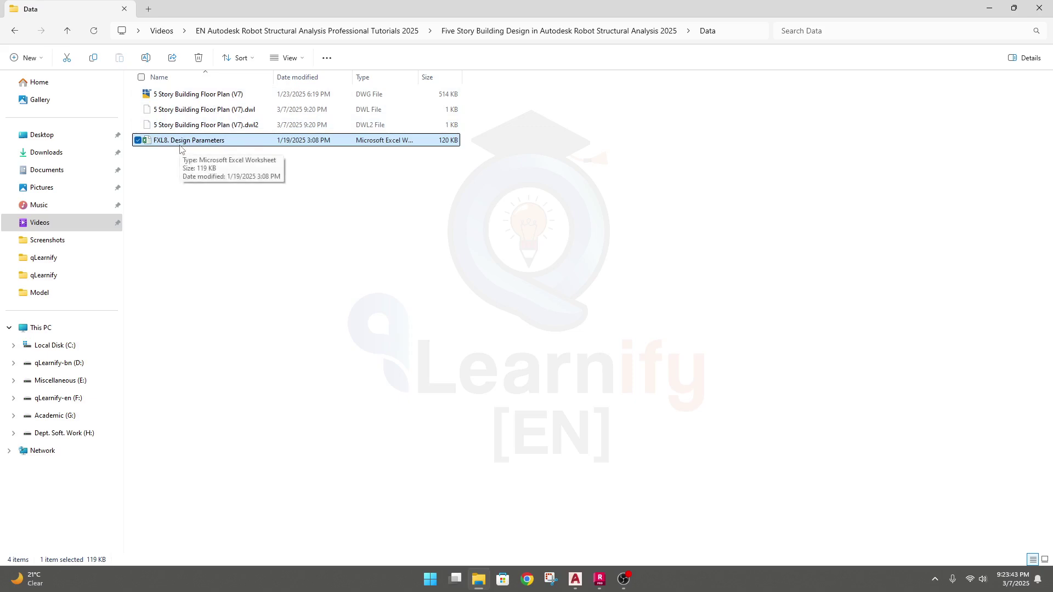
pyautogui.click(989, 8)
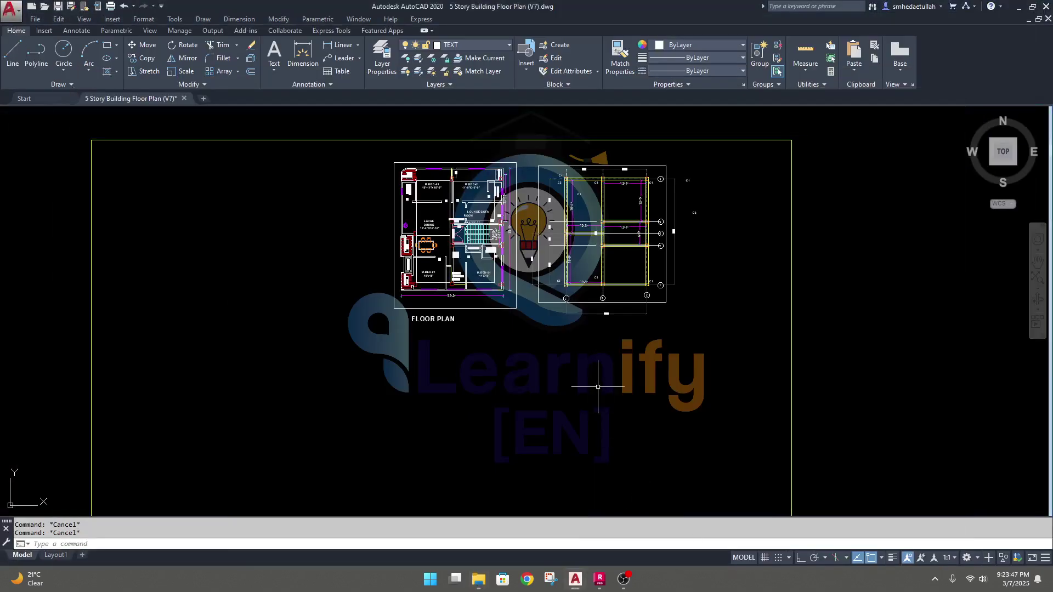
# Step: Switch to Robot Structural Analysis and create a new project of the multi-story building type
pyautogui.moveTo(601, 376); pyautogui.dragTo(611, 377, button='middle')
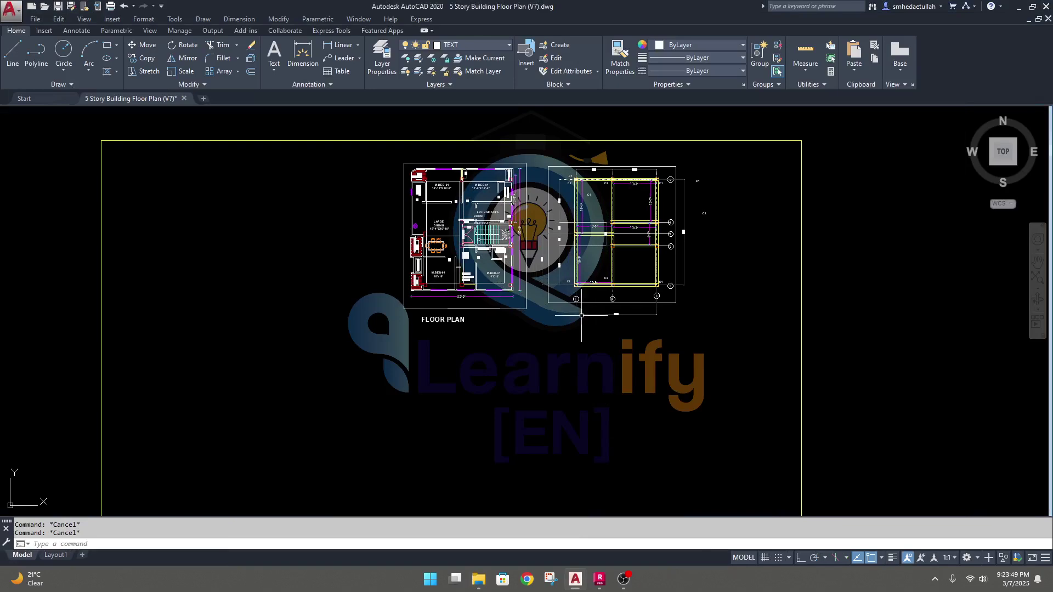
pyautogui.scroll(2, 531, 310)
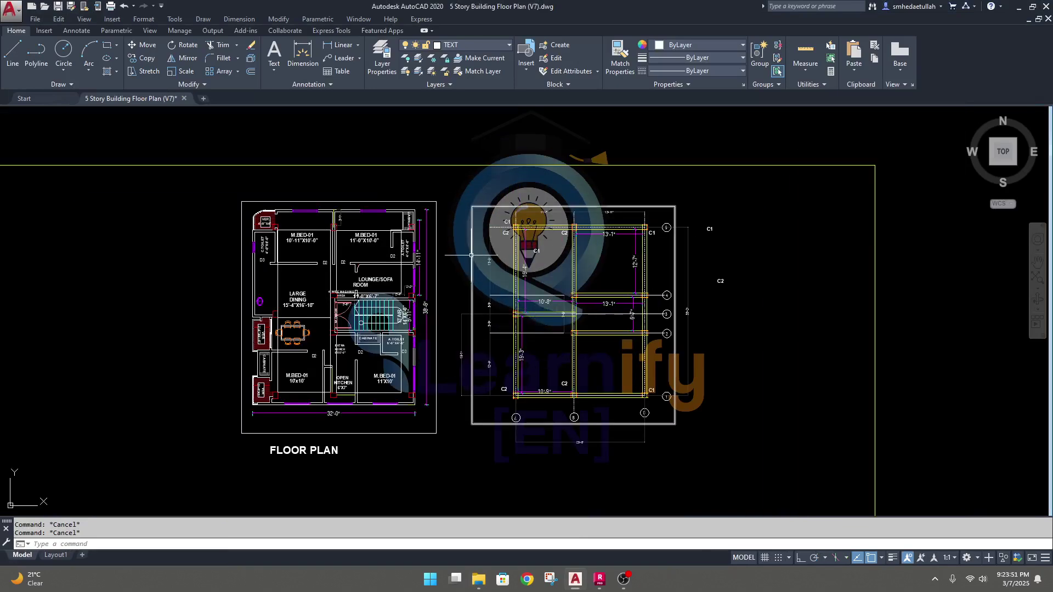
pyautogui.moveTo(532, 309); pyautogui.dragTo(532, 306, button='middle')
pyautogui.moveTo(599, 585)
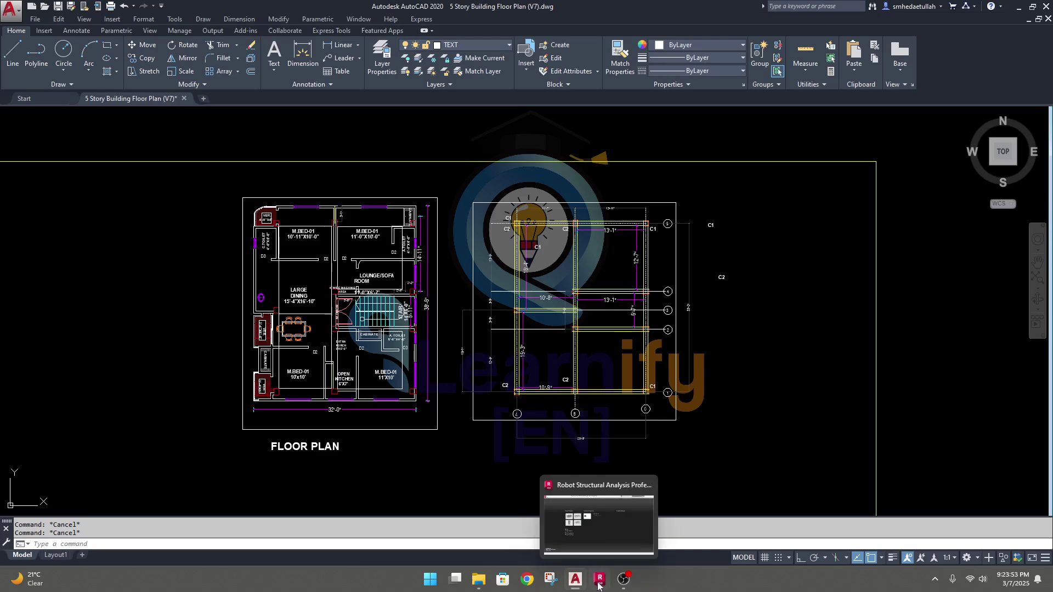
pyautogui.click(590, 531)
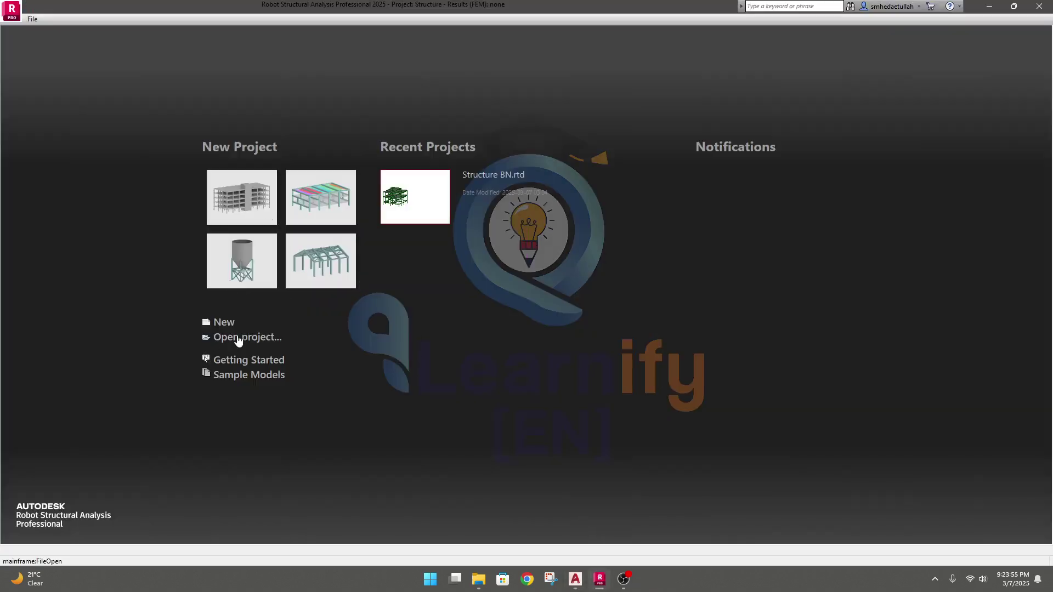
pyautogui.click(221, 326)
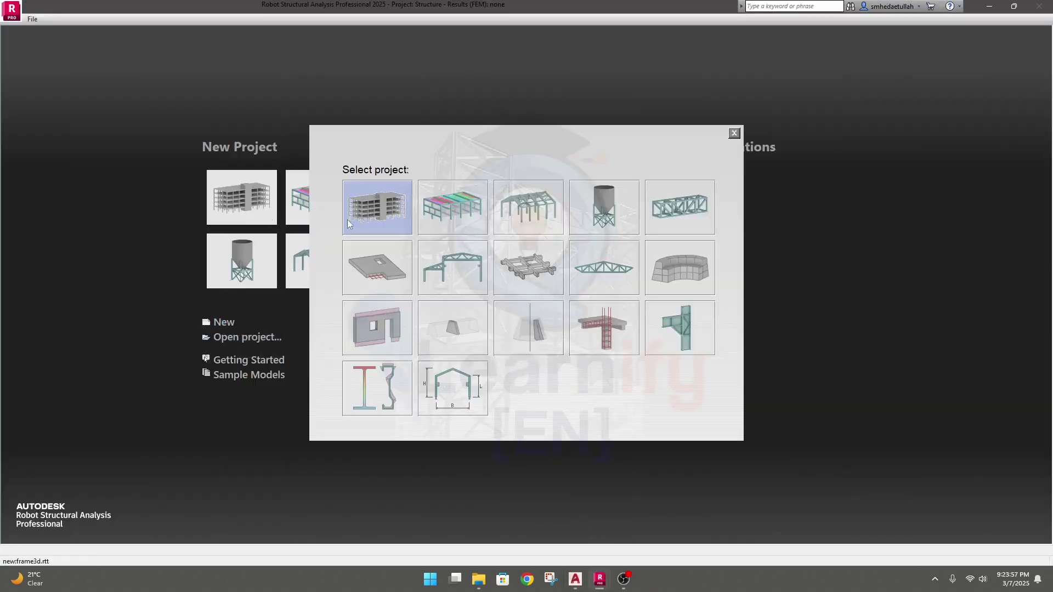
pyautogui.click(370, 208)
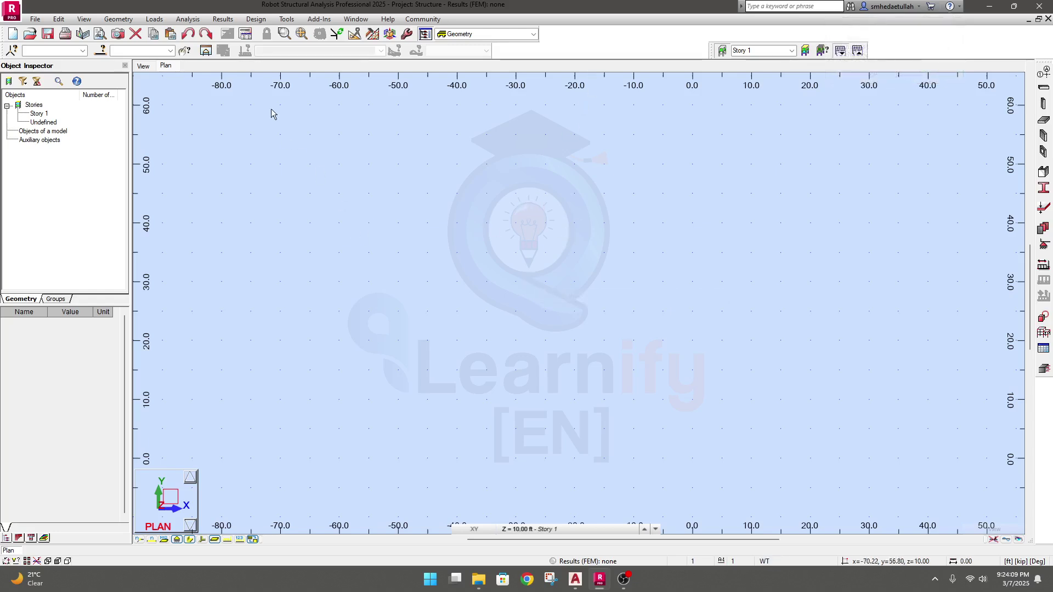
# Step: Review the job preferences for dimension units, basic materials and load design codes, and accept them
pyautogui.click(286, 17)
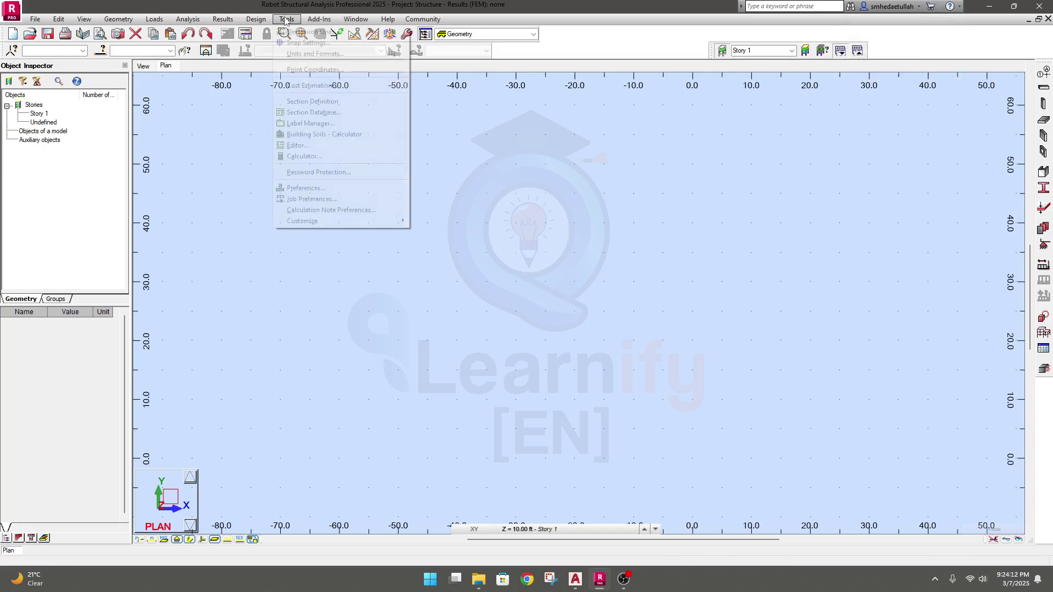
pyautogui.click(320, 201)
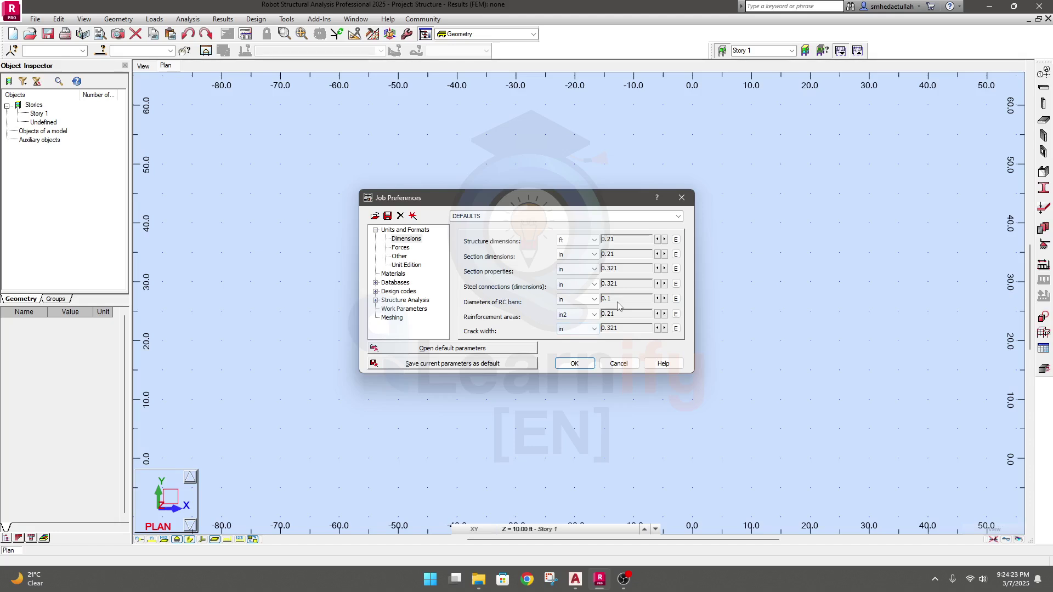
pyautogui.click(391, 276)
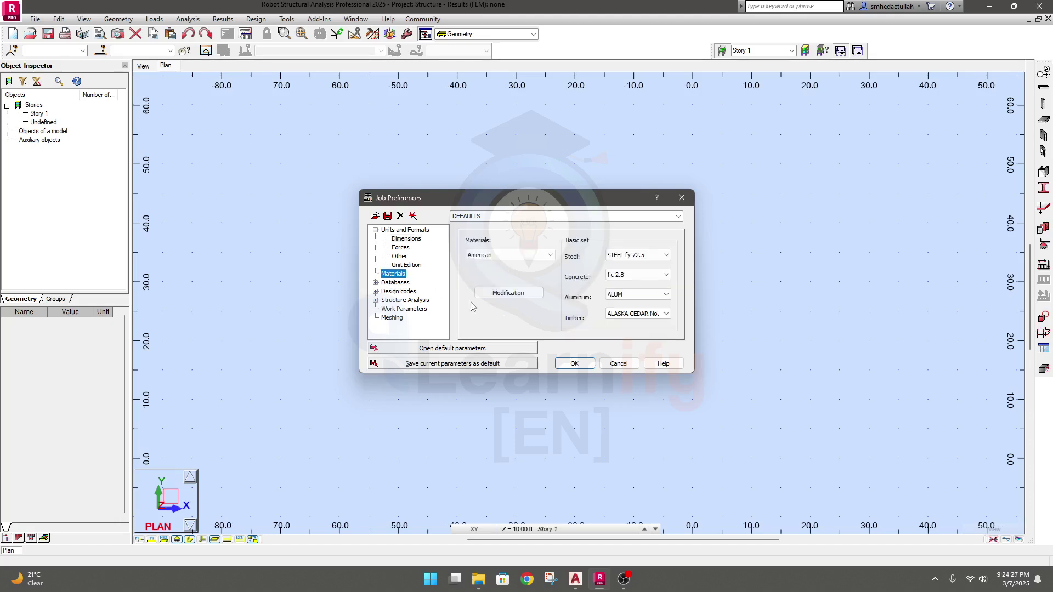
pyautogui.click(636, 255)
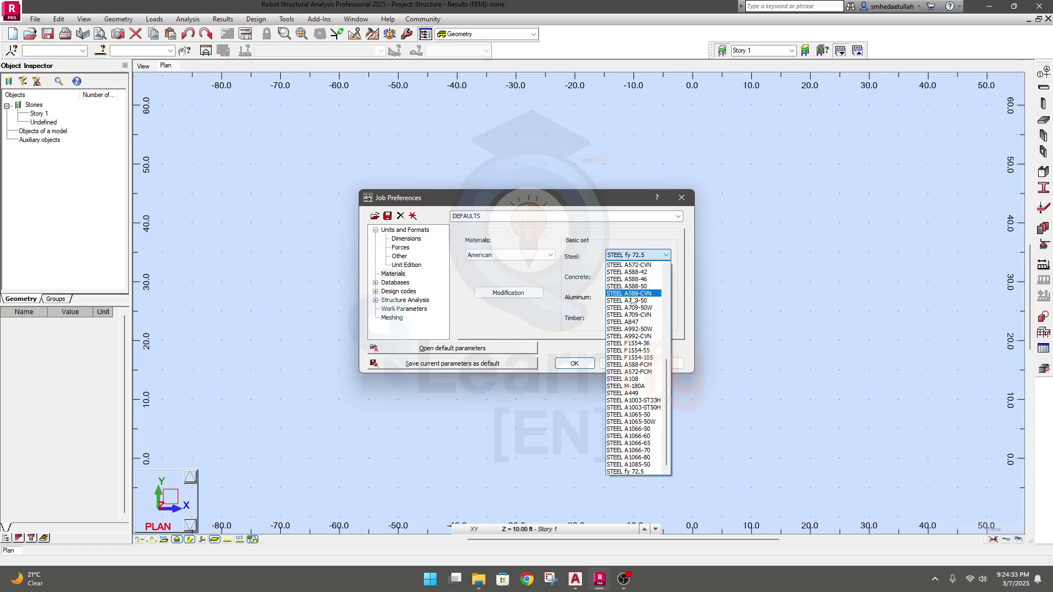
pyautogui.click(591, 246)
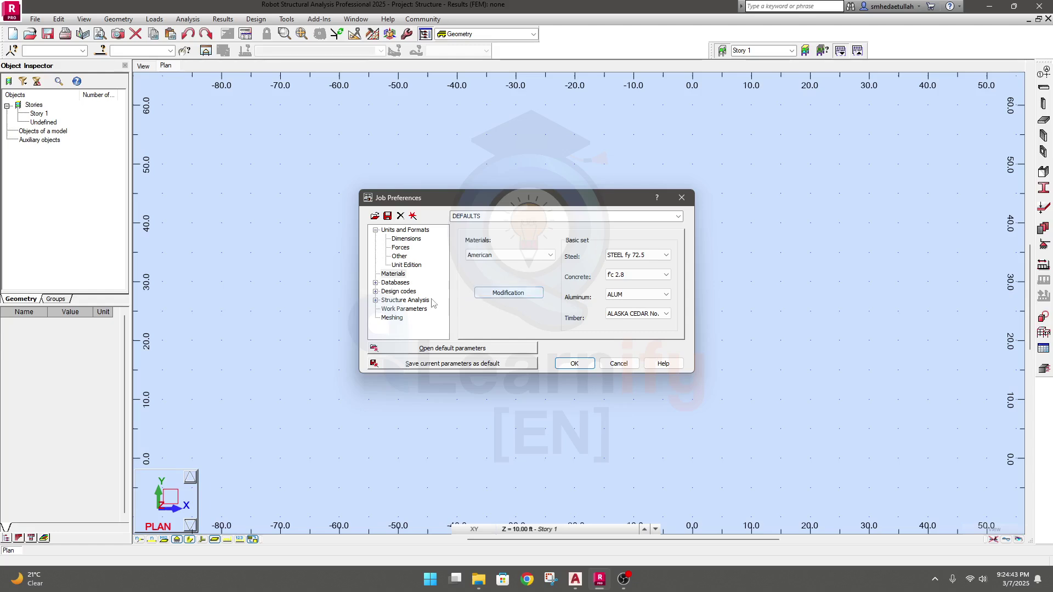
pyautogui.click(375, 291)
pyautogui.click(399, 300)
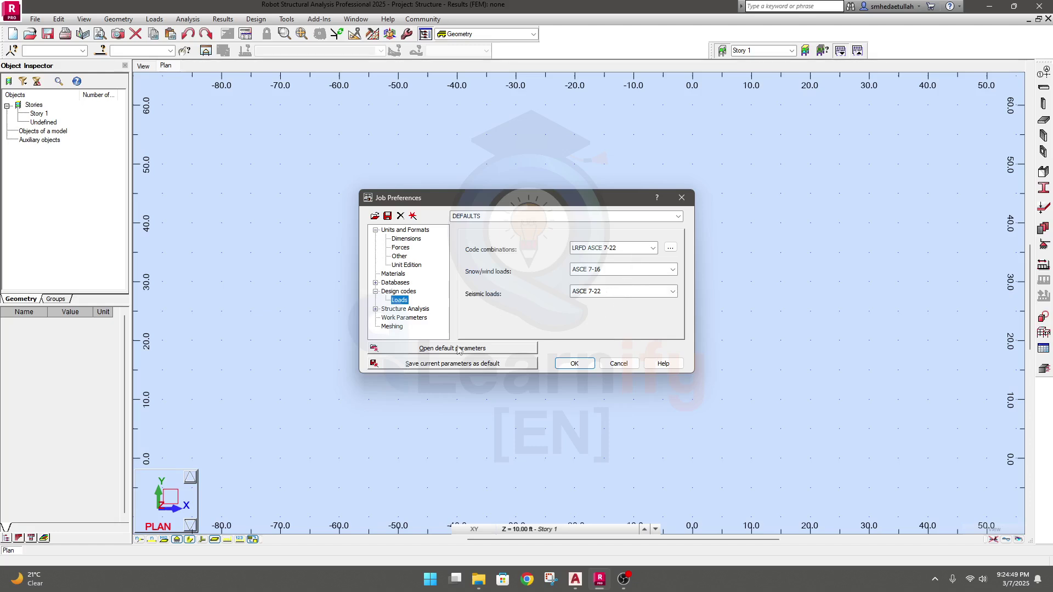
pyautogui.click(574, 363)
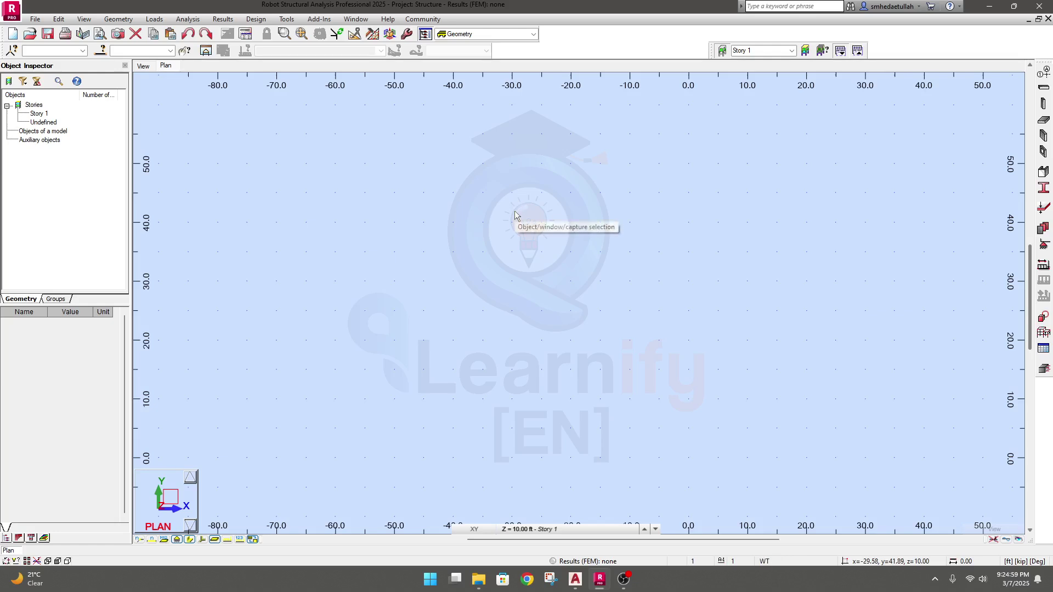
# Step: Switch to AutoCAD and examine the column layout's grid spacings, especially those between axes A, B and C
pyautogui.moveTo(614, 588)
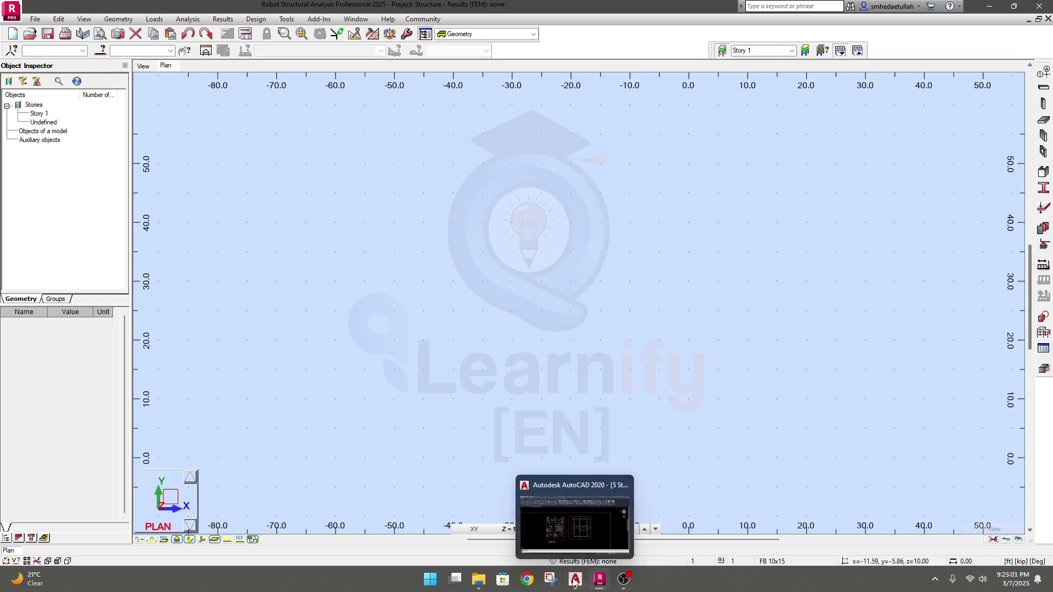
pyautogui.click(542, 494)
pyautogui.scroll(5, 630, 202)
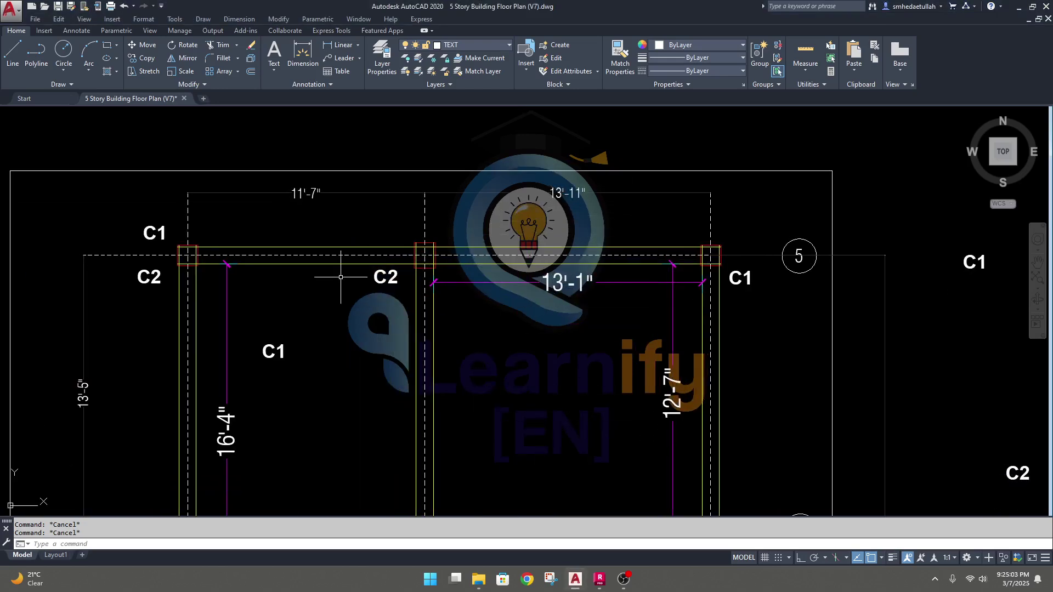
pyautogui.scroll(-1, 383, 277)
pyautogui.scroll(-1, 331, 251)
pyautogui.scroll(1, 392, 467)
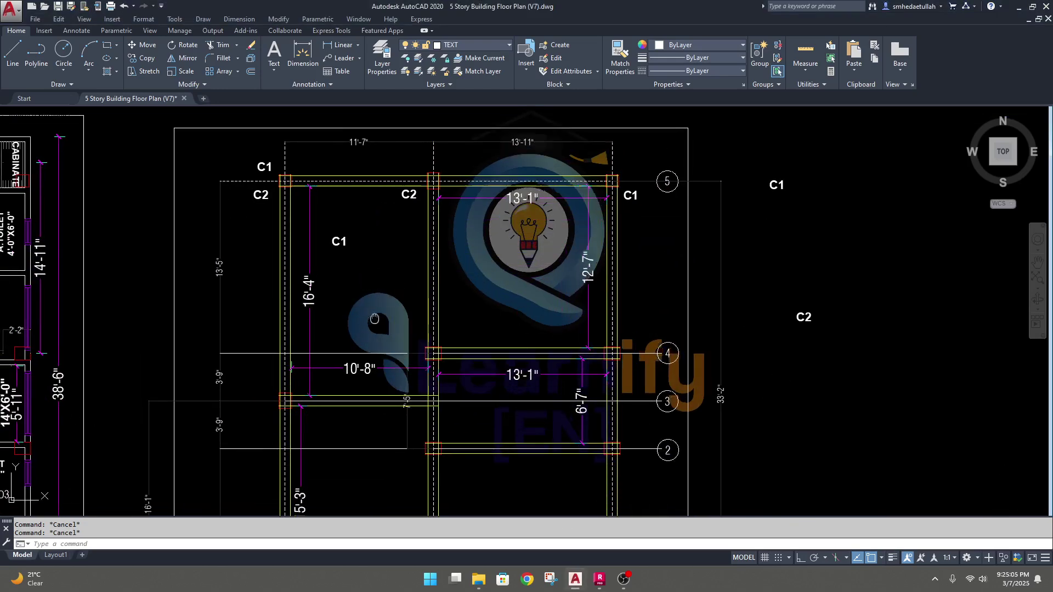
pyautogui.moveTo(392, 467)
pyautogui.mouseDown(button='middle')
pyautogui.moveTo(431, 408)
pyautogui.moveTo(493, 415)
pyautogui.mouseUp(button='middle')
pyautogui.scroll(-2, 497, 415)
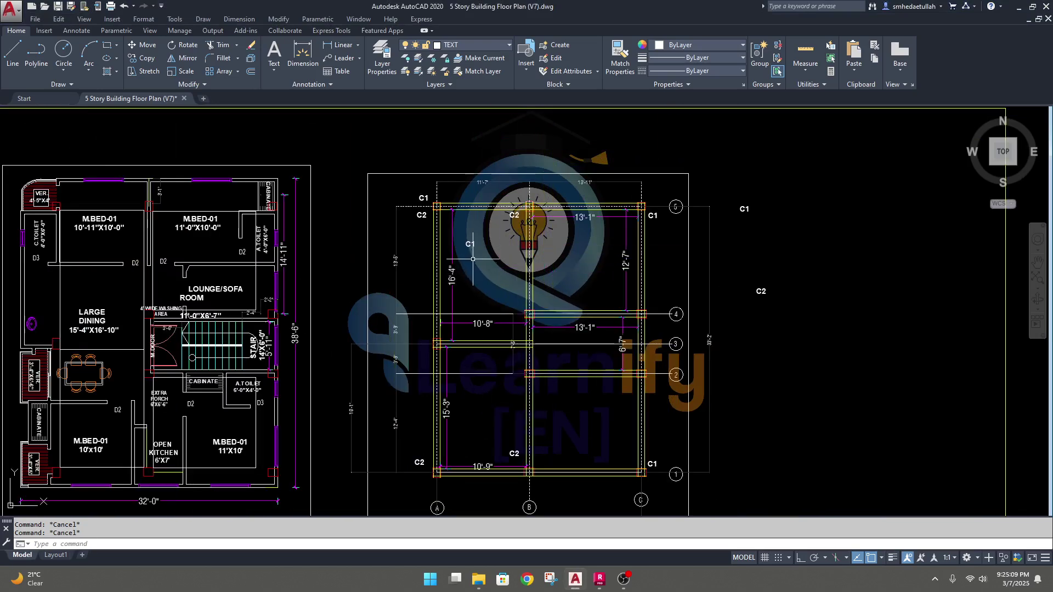
pyautogui.scroll(2, 480, 222)
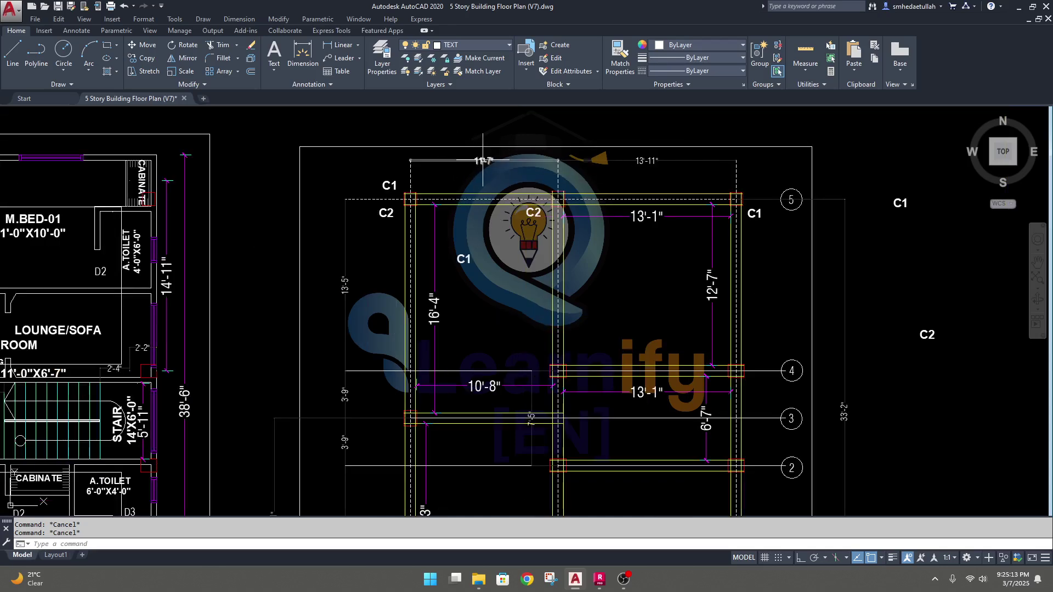
pyautogui.scroll(4, 483, 158)
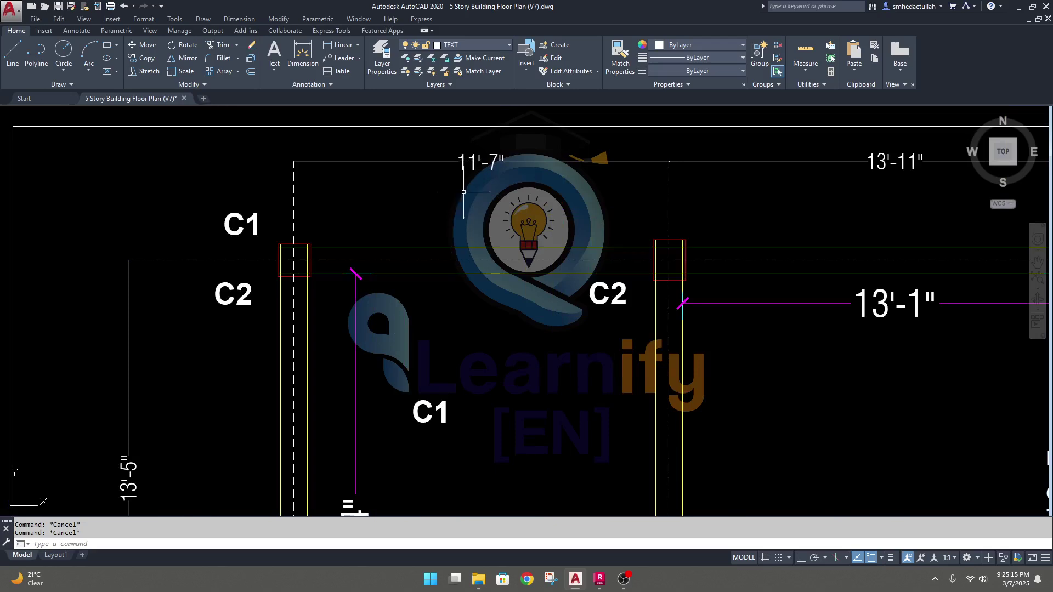
pyautogui.moveTo(445, 208); pyautogui.dragTo(410, 213, button='middle')
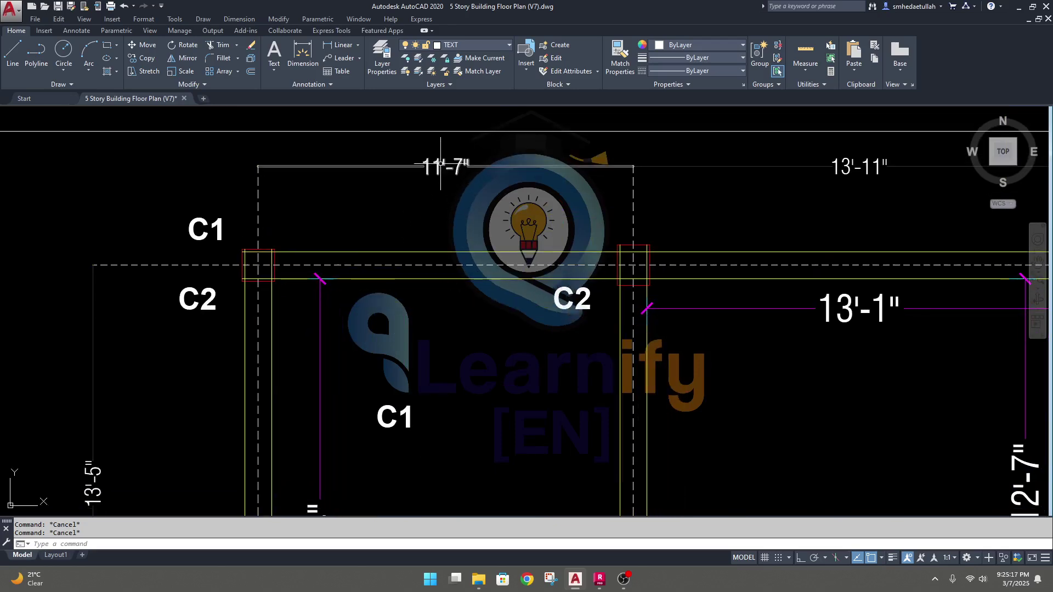
pyautogui.scroll(-2, 446, 168)
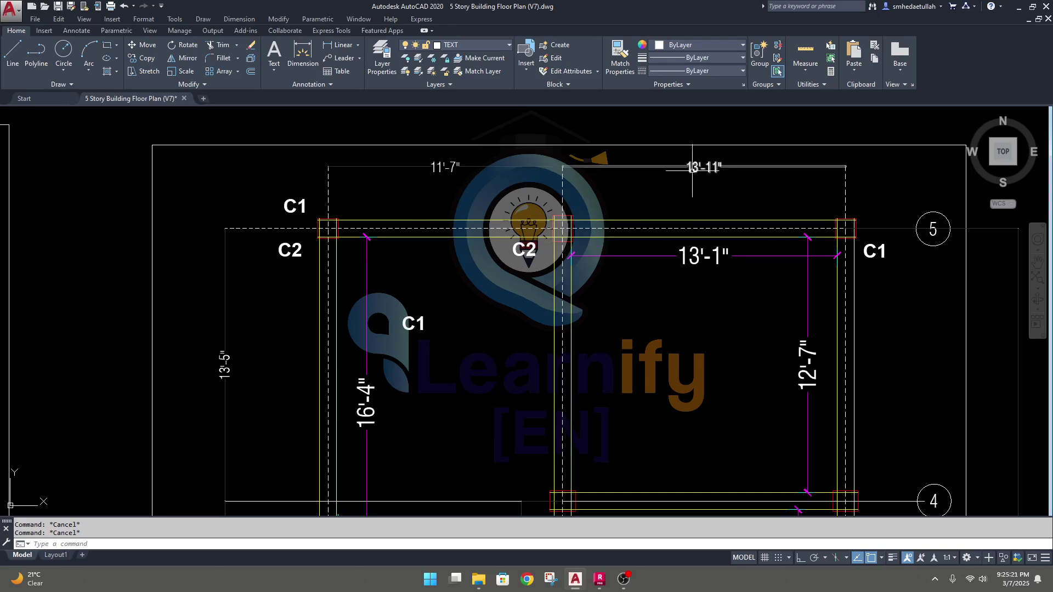
# Step: Switch to Robot Structural Analysis and add a Cartesian structural axis in the X direction at position 0.00 ft
pyautogui.moveTo(599, 578)
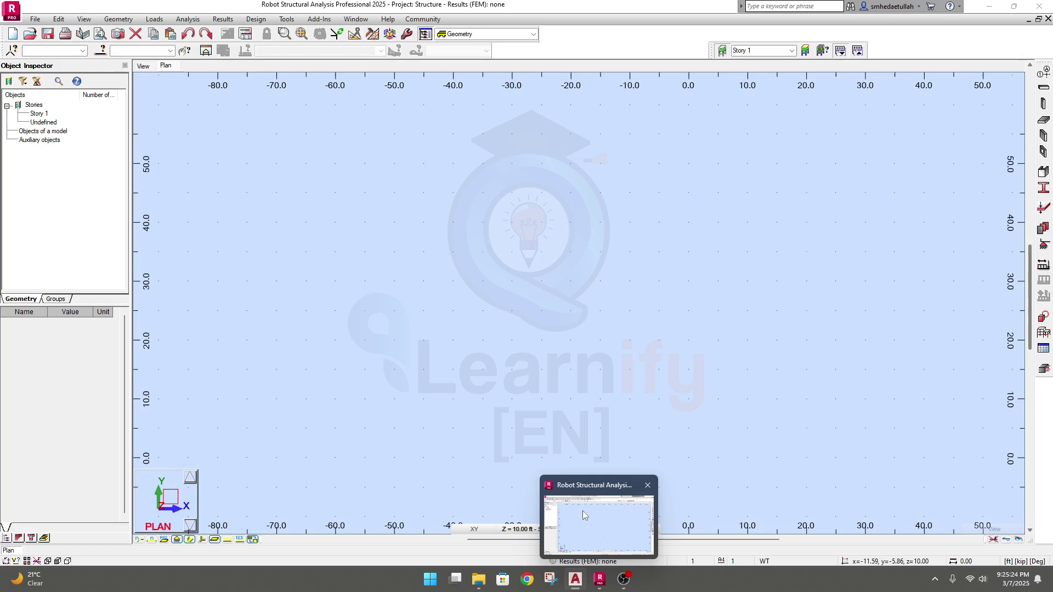
pyautogui.click(579, 516)
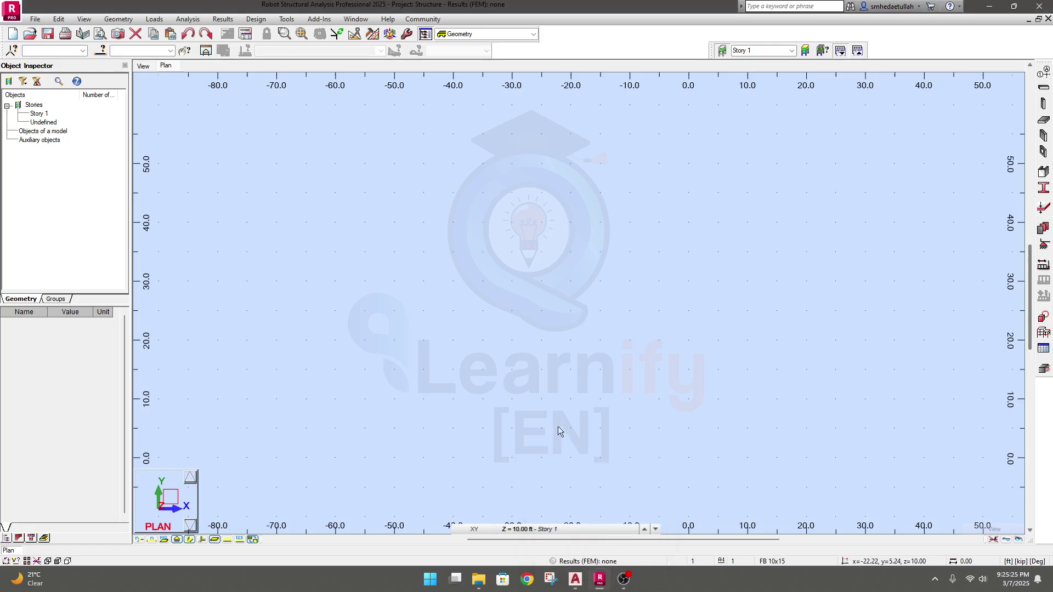
pyautogui.click(1043, 72)
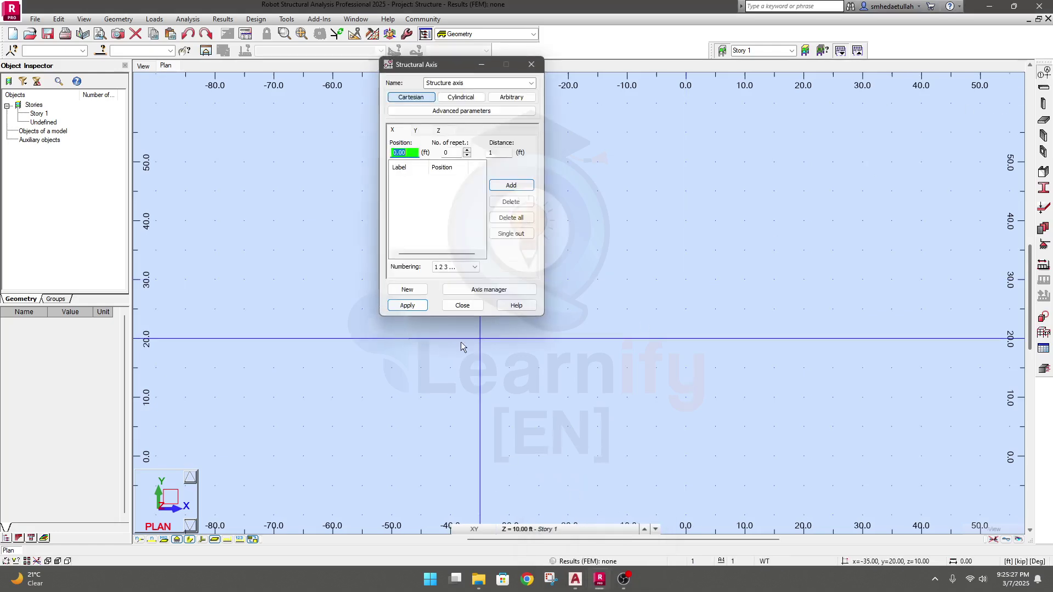
pyautogui.moveTo(423, 69); pyautogui.dragTo(380, 152)
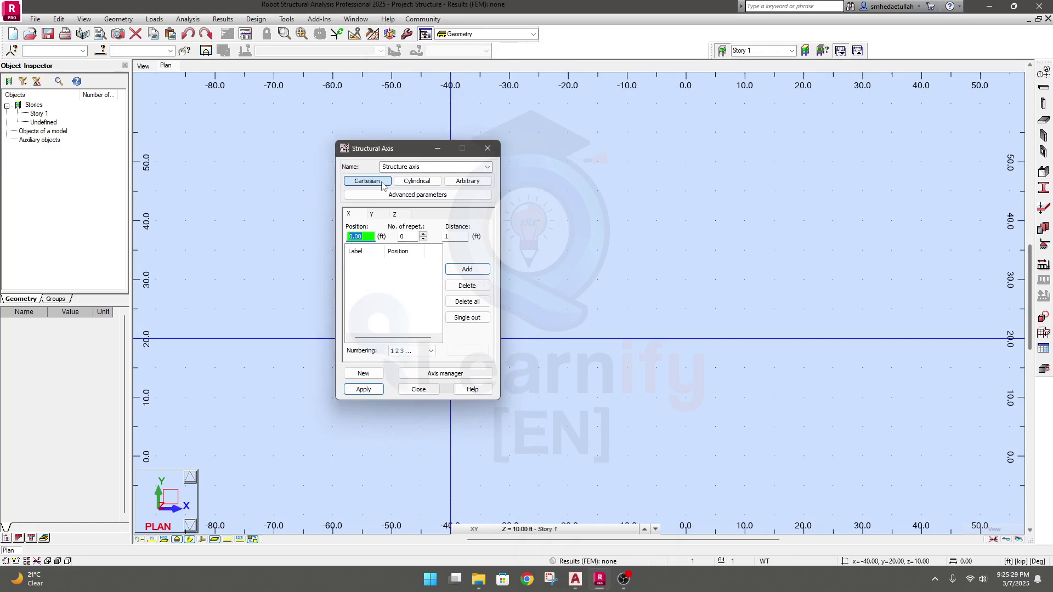
pyautogui.click(349, 214)
pyautogui.click(362, 237)
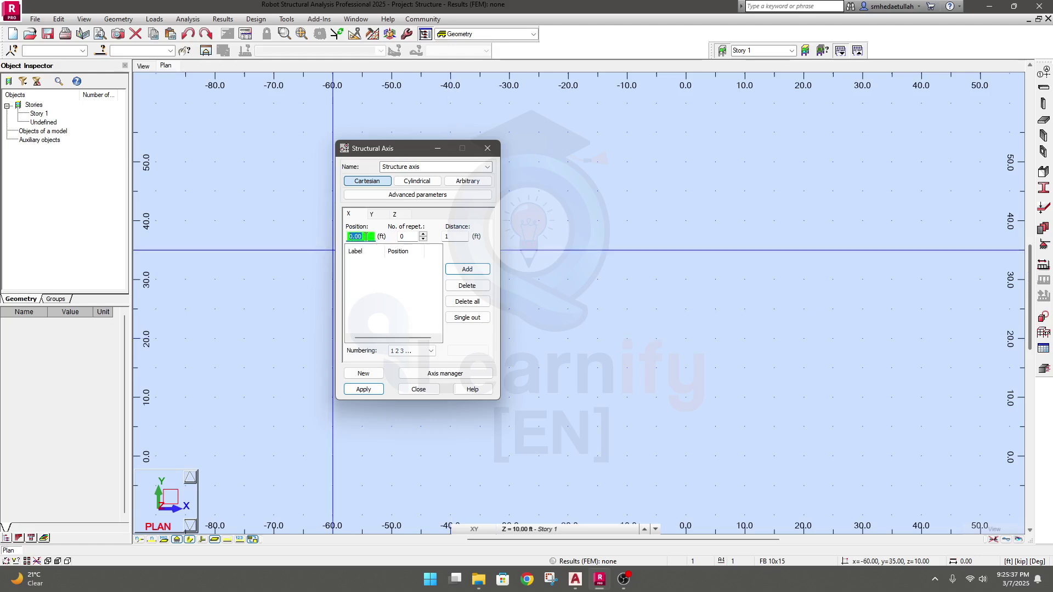
pyautogui.click(465, 269)
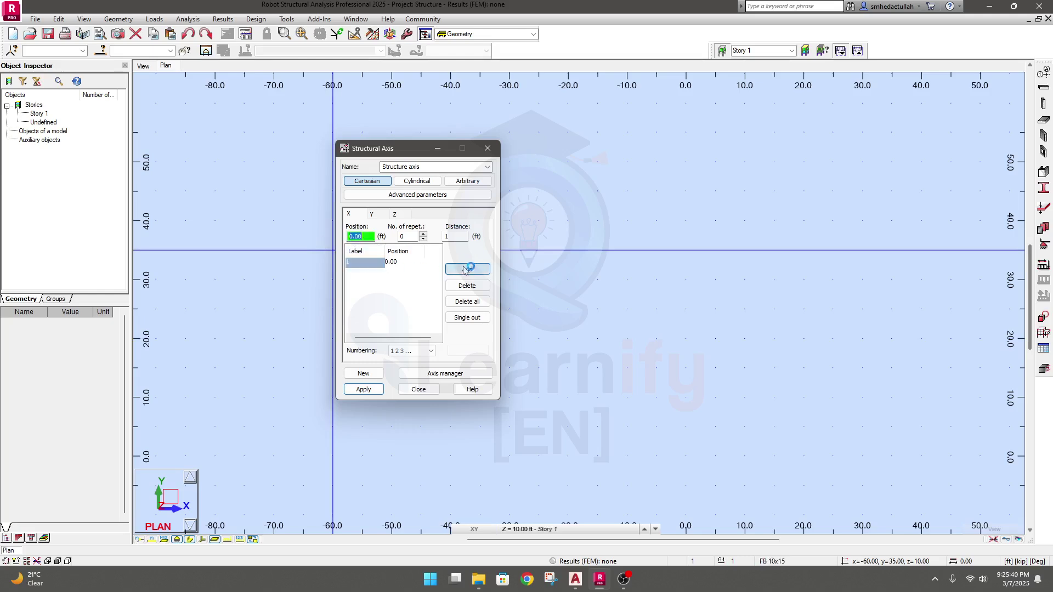
# Step: Switch to AutoCAD to check the spacing between axes A and B, and calculate 7 ÷ 12 in Calculator
pyautogui.click(366, 238)
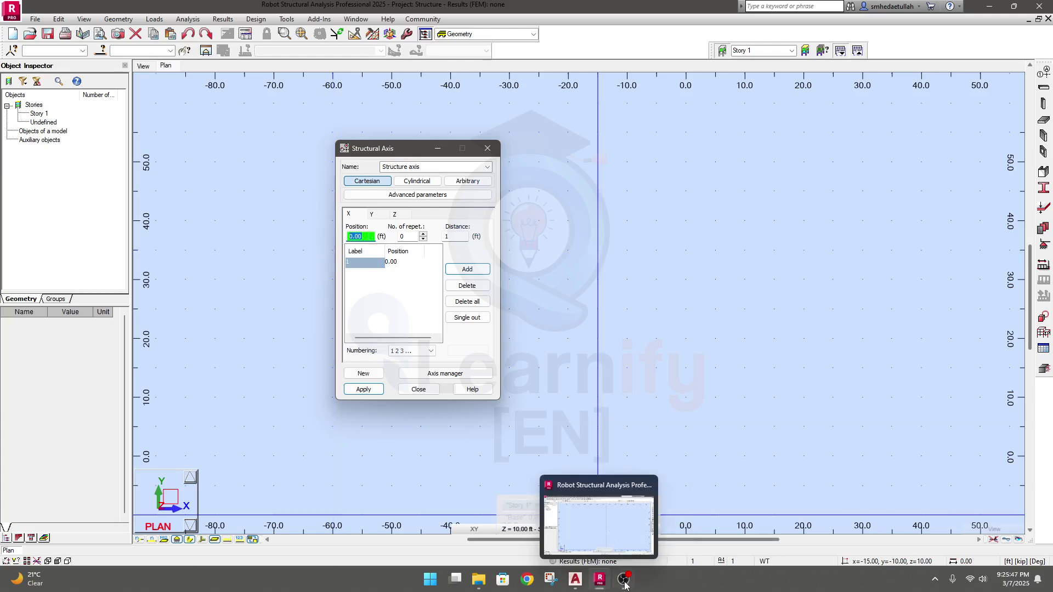
pyautogui.click(578, 524)
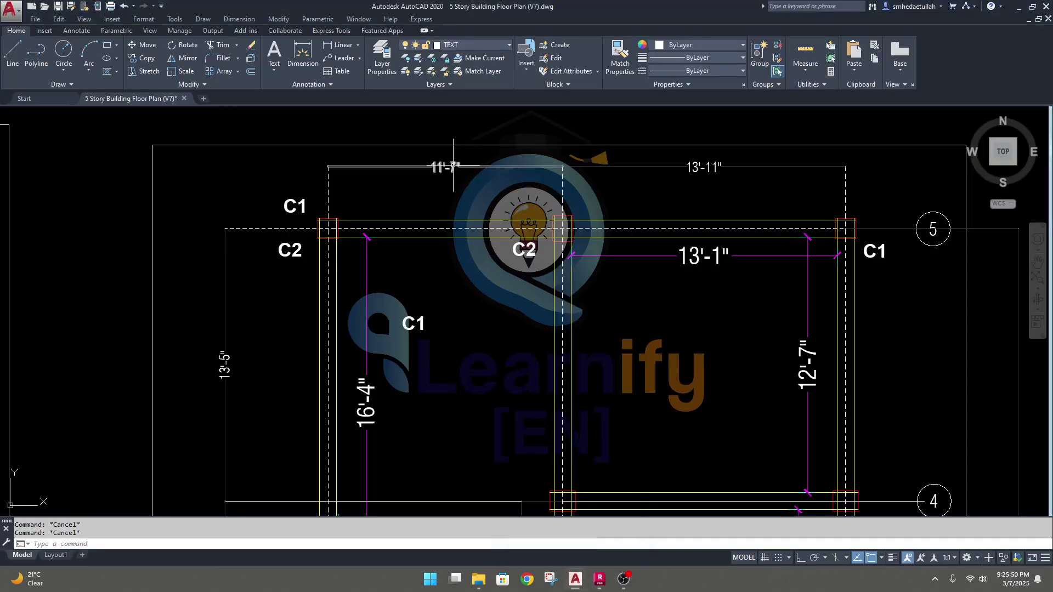
pyautogui.click(430, 578)
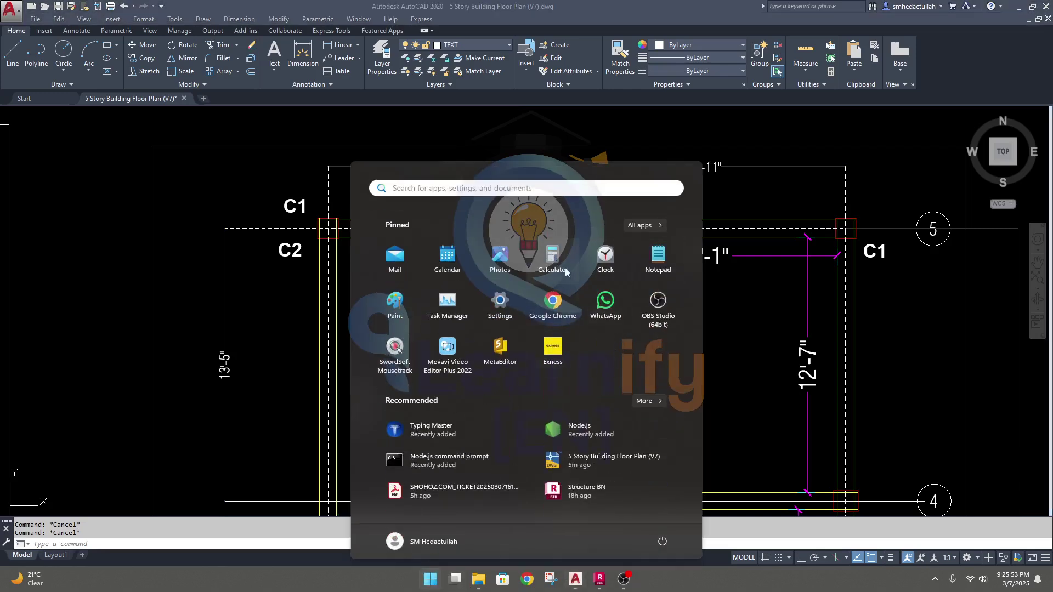
pyautogui.click(553, 257)
pyautogui.write('7')
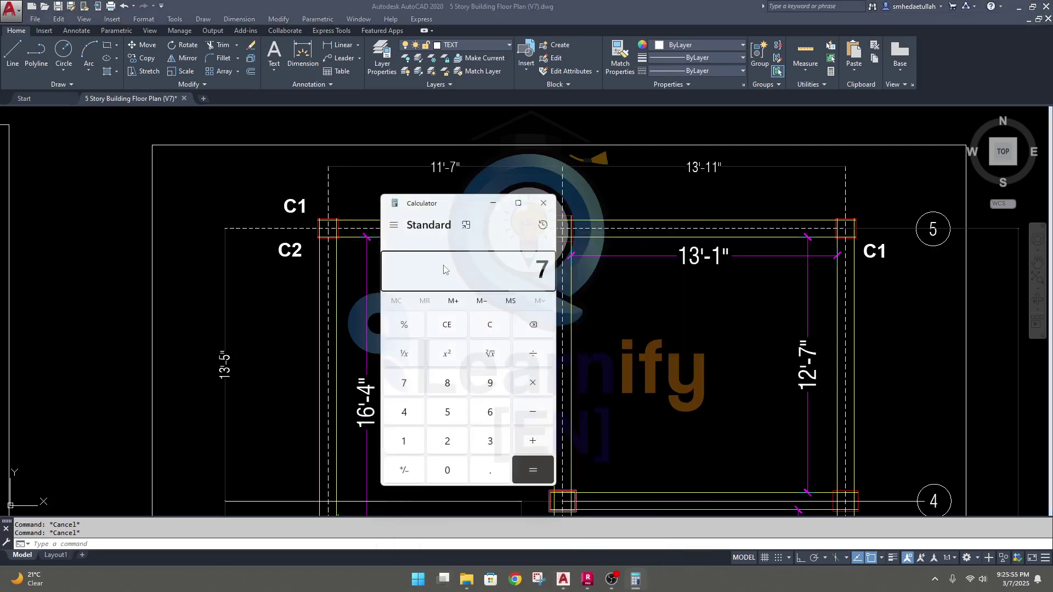
pyautogui.write(' ÷ 12')
pyautogui.press('Return')
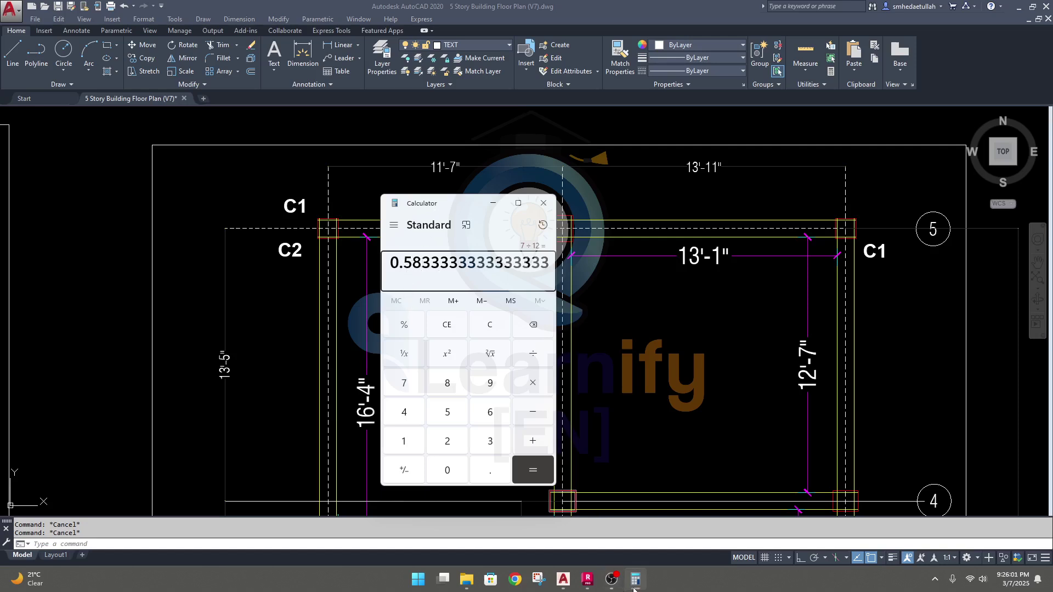
# Step: Switch to Robot Structural Analysis and add an X-direction structural axis at position 11.5833 ft
pyautogui.click(587, 580)
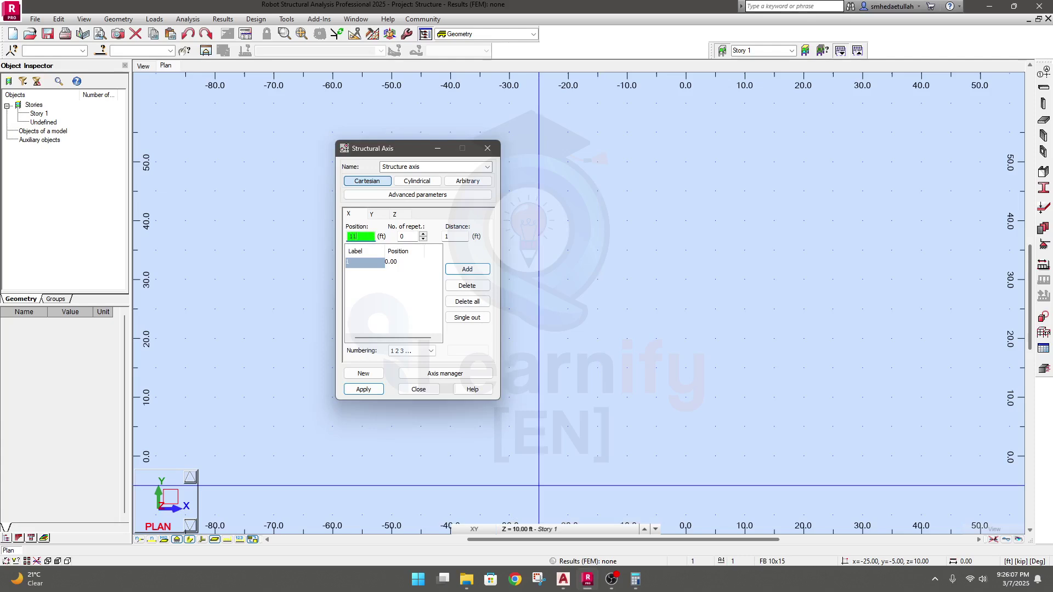
pyautogui.write('11.5833')
pyautogui.click(467, 269)
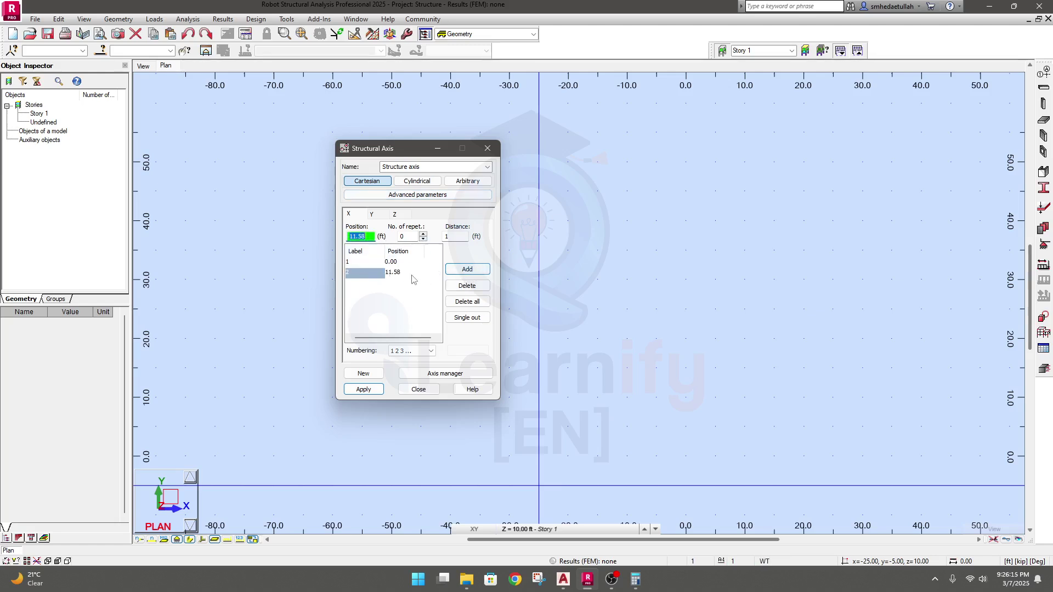
# Step: Select the X-direction axis at 11.58 ft and set the number of repetitions to 1
pyautogui.click(353, 275)
pyautogui.click(406, 237)
pyautogui.write('1')
pyautogui.press('Tab')
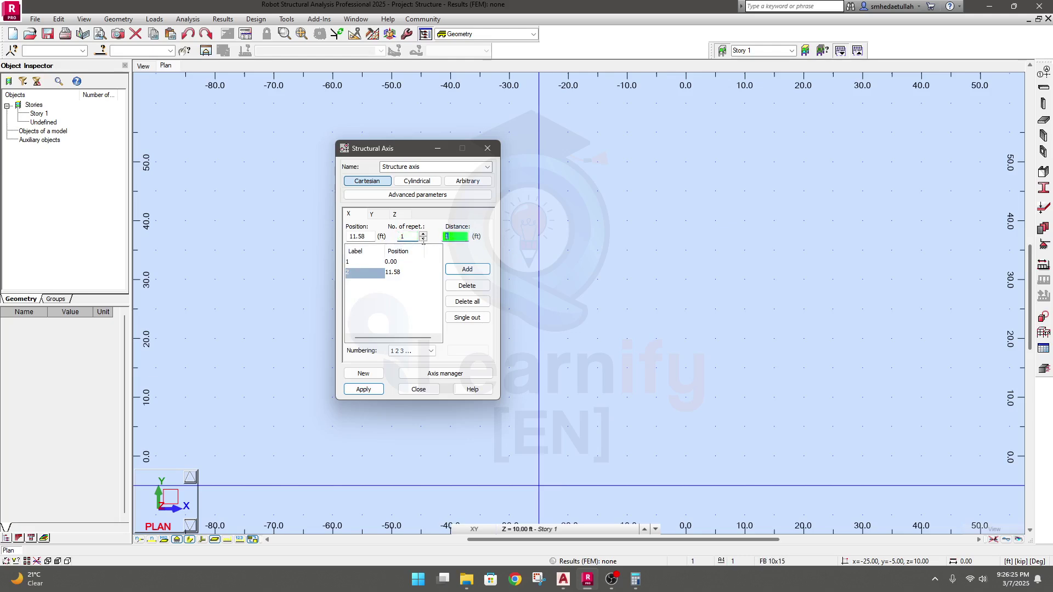
pyautogui.click(407, 236)
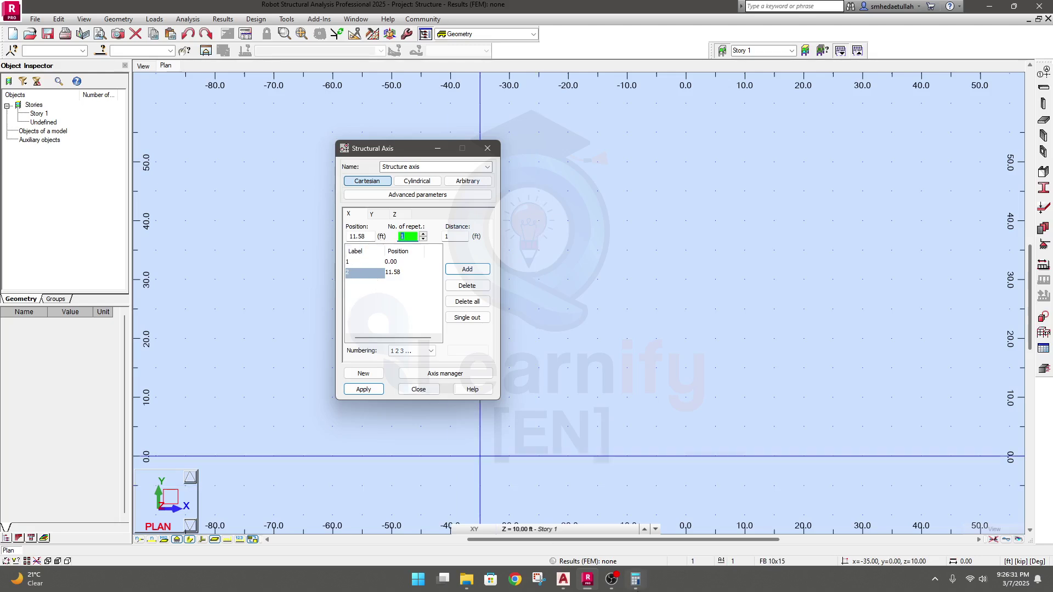
# Step: Switch to AutoCAD to check the spacing between axes B and C, and calculate 11 ÷ 12 in Calculator
pyautogui.moveTo(636, 582)
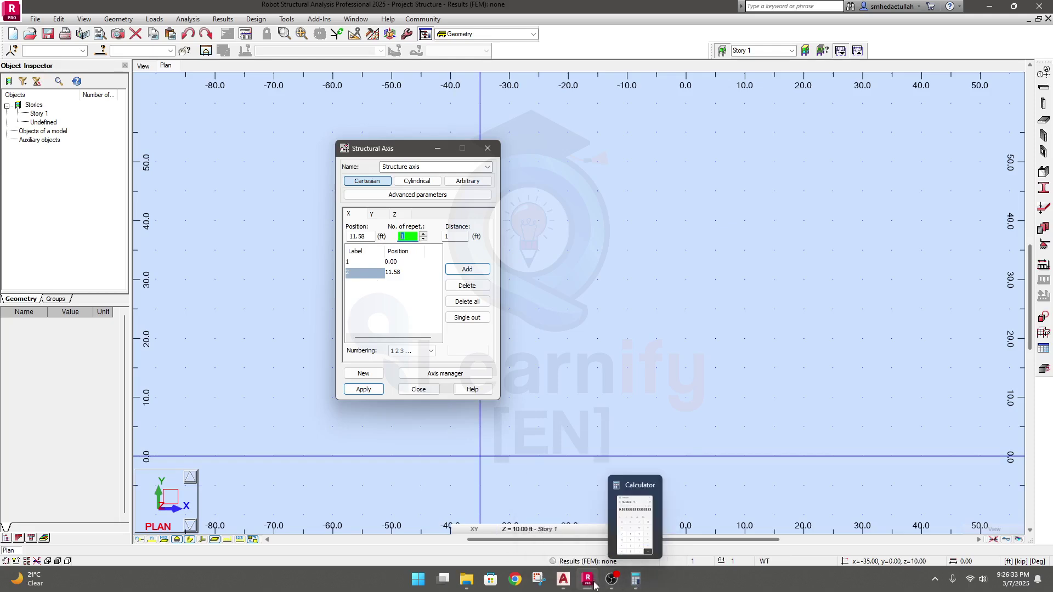
pyautogui.click(563, 579)
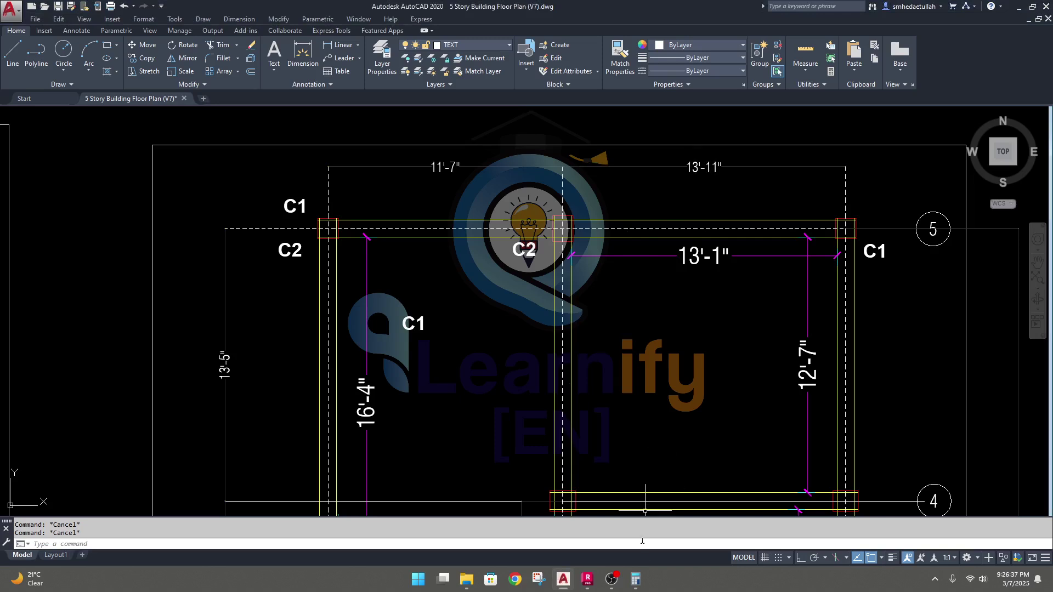
pyautogui.click(636, 579)
pyautogui.write('1')
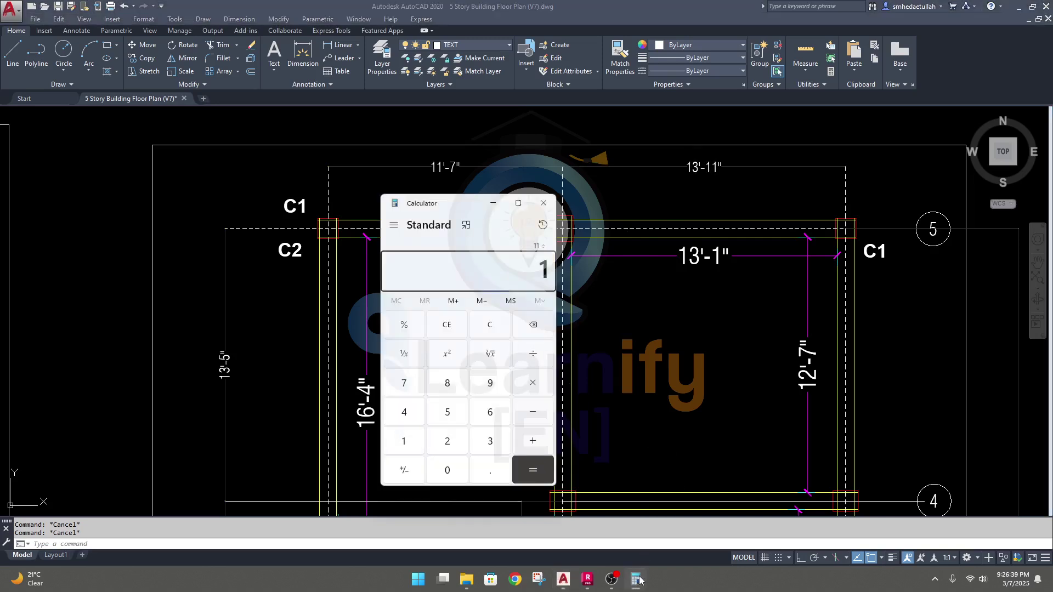
pyautogui.write('1/12')
pyautogui.press('Return')
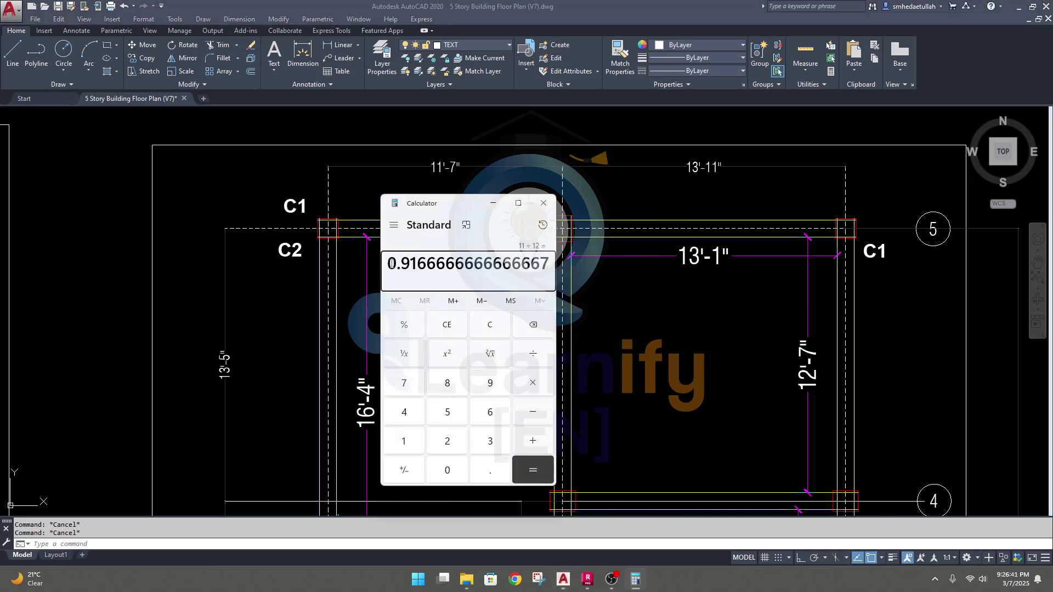
pyautogui.moveTo(388, 264); pyautogui.dragTo(426, 262)
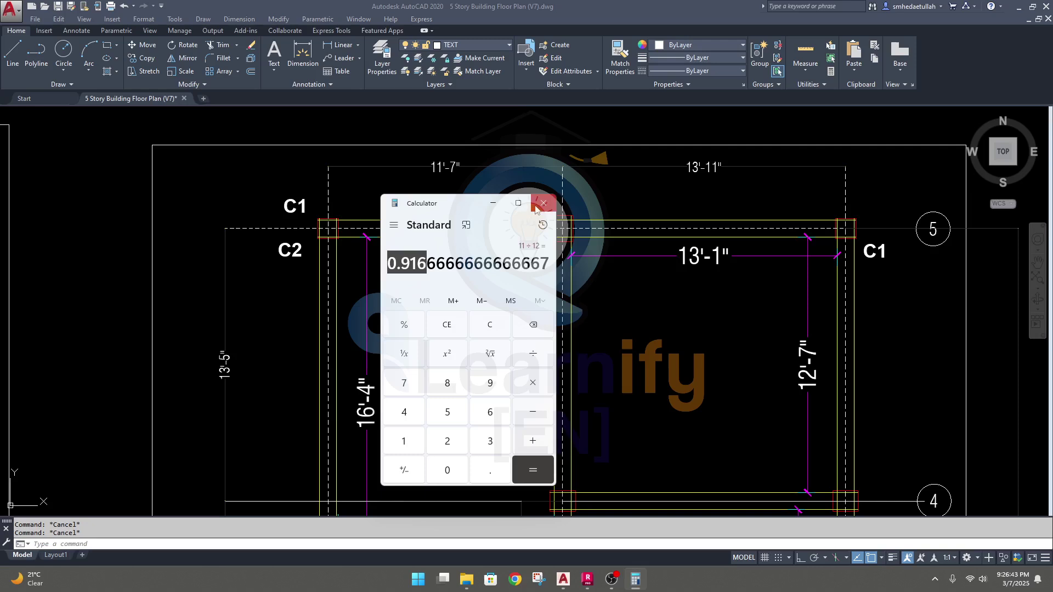
pyautogui.click(492, 204)
pyautogui.moveTo(635, 579)
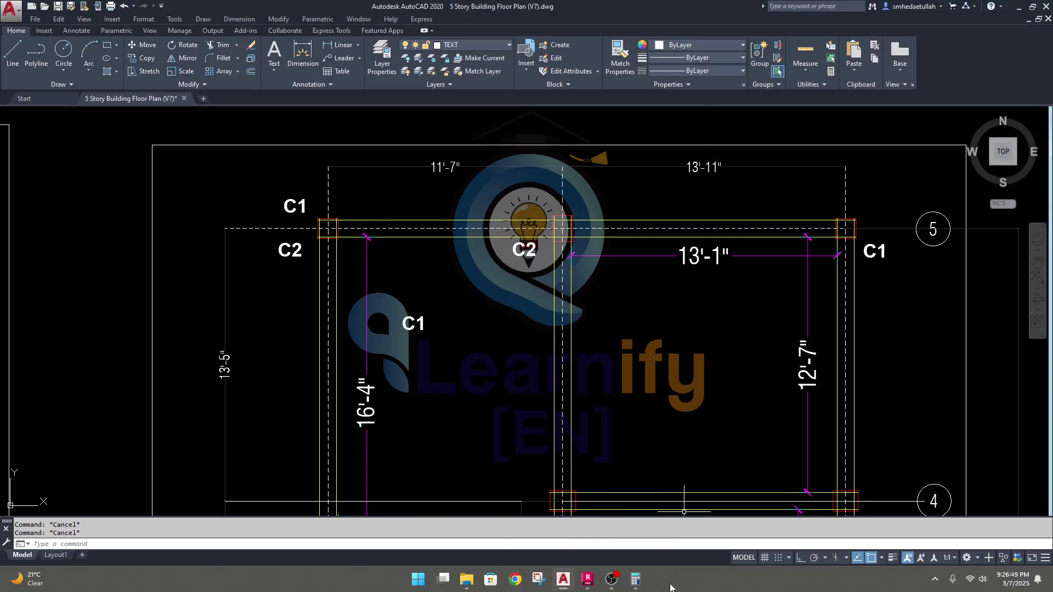
# Step: Switch to Robot Structural Analysis and add X-direction axes from position 11.58 ft with one repetition at a distance of 13.9166 ft
pyautogui.click(587, 579)
pyautogui.click(374, 237)
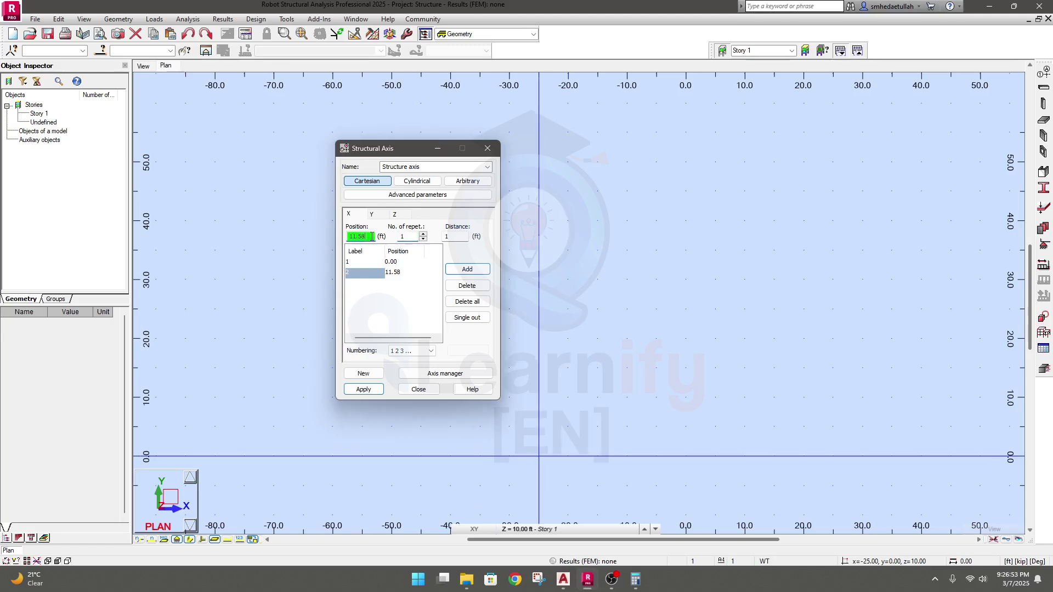
pyautogui.press('Tab')
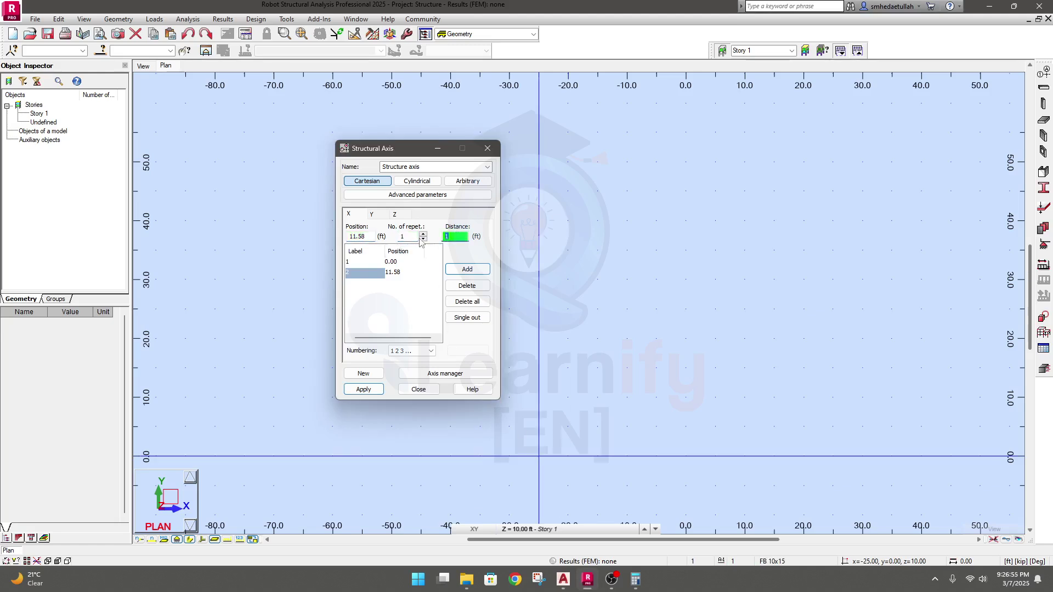
pyautogui.write('13.9166')
pyautogui.click(467, 269)
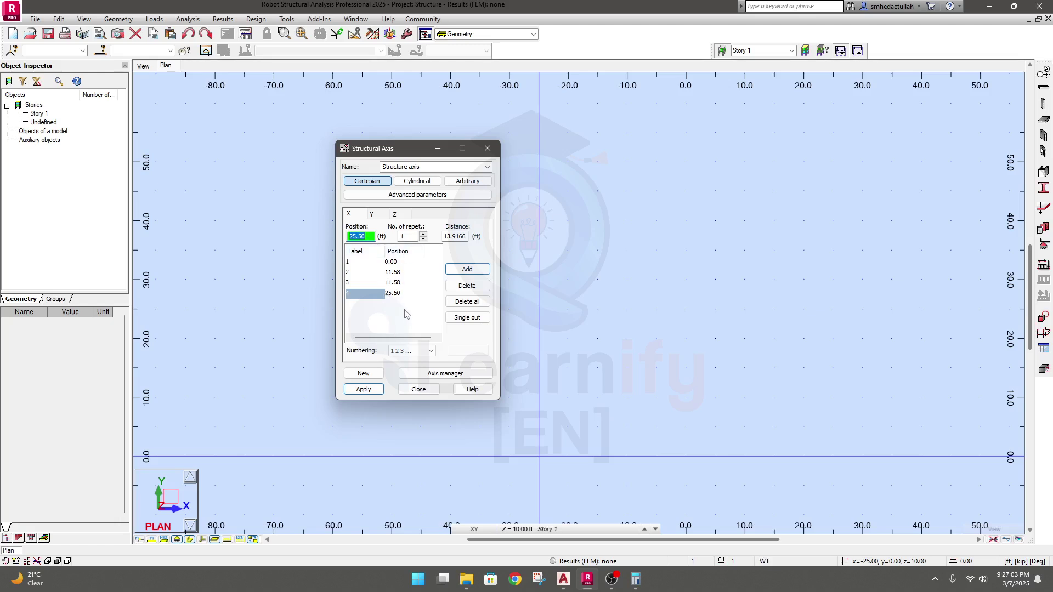
# Step: Delete the duplicate X-direction axis 3 at 11.58 ft and review the remaining axes in the list
pyautogui.click(352, 284)
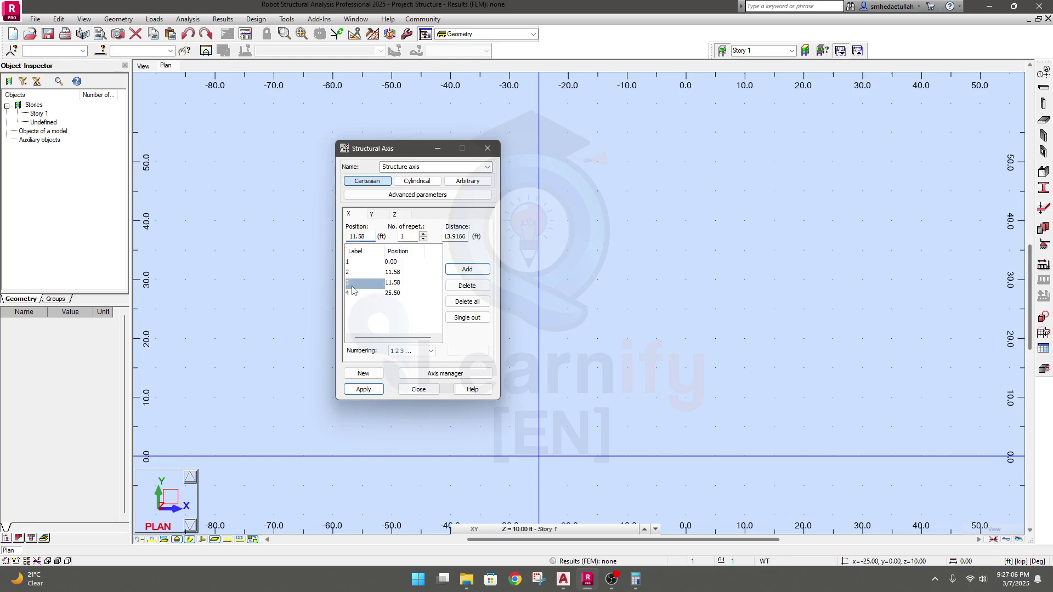
pyautogui.click(467, 286)
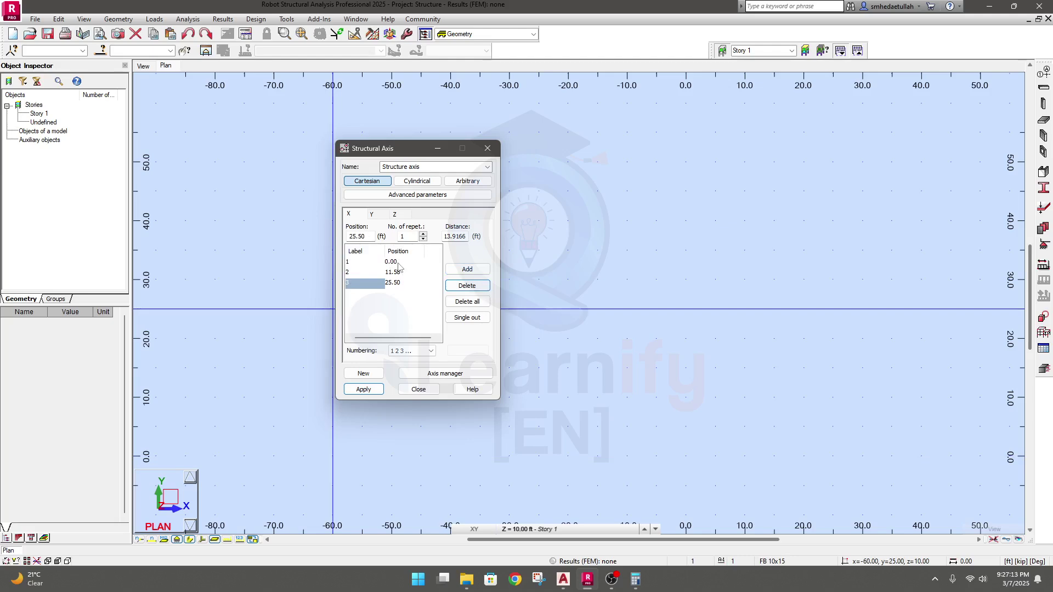
pyautogui.click(355, 263)
pyautogui.click(354, 273)
pyautogui.click(351, 284)
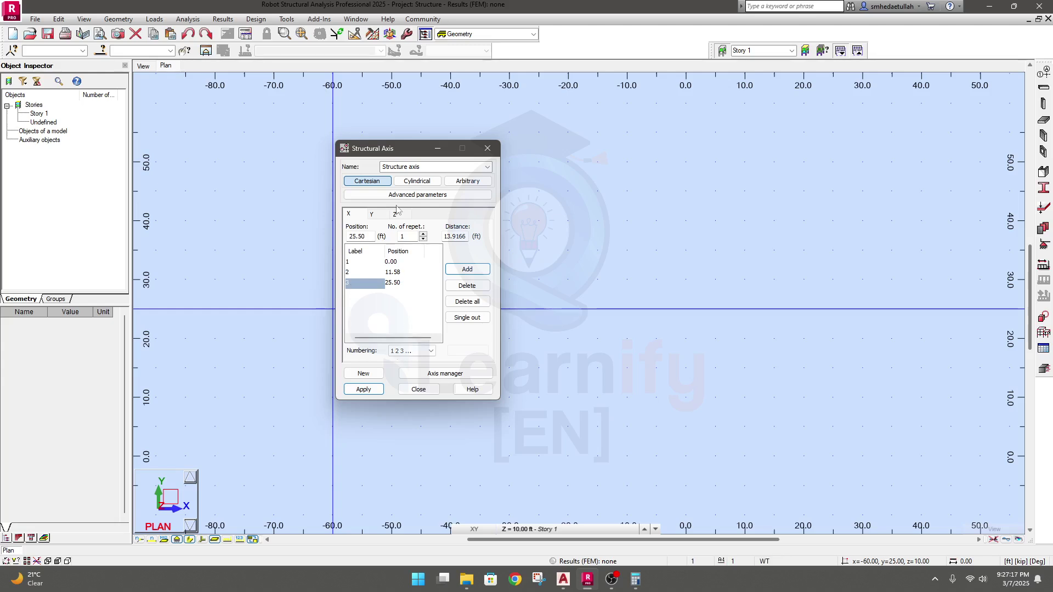
# Step: Add a Y-direction axis at 0.00 ft with A B C numbering, and set the number of repetitions to 1
pyautogui.click(371, 215)
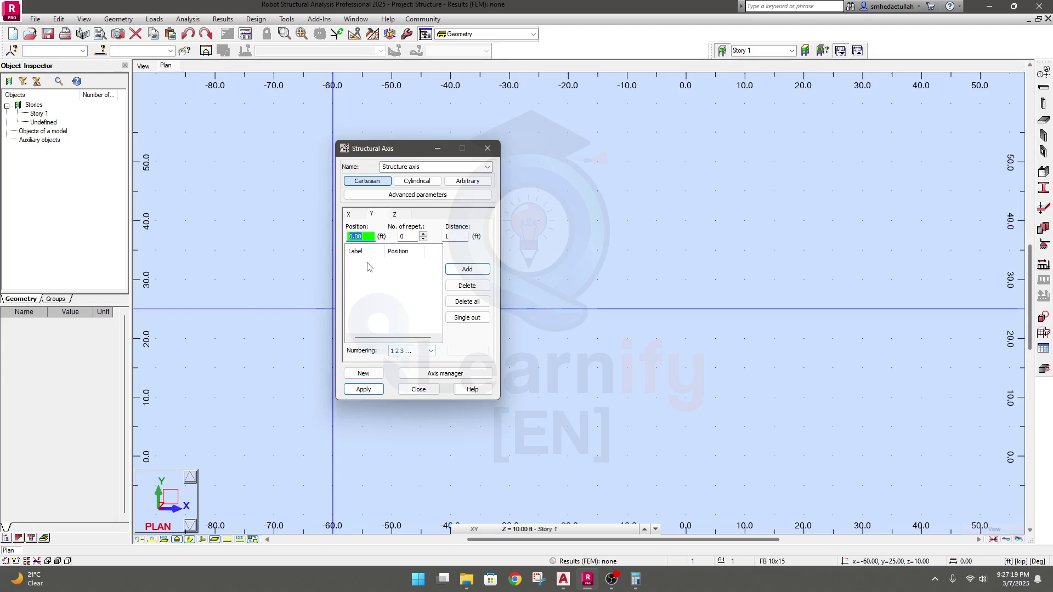
pyautogui.click(422, 350)
pyautogui.click(408, 370)
pyautogui.click(467, 269)
pyautogui.click(356, 263)
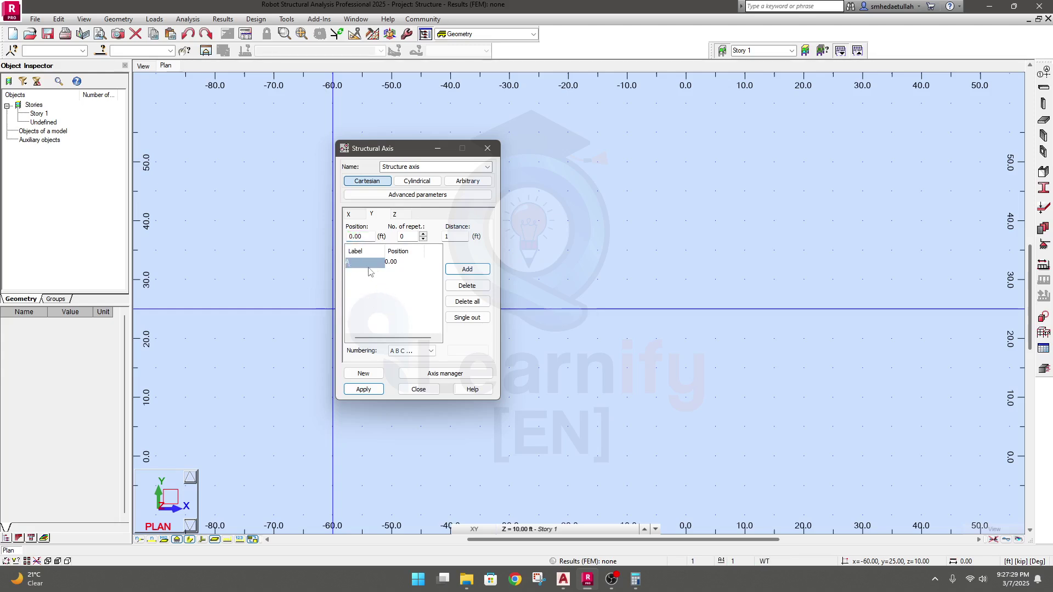
pyautogui.click(408, 236)
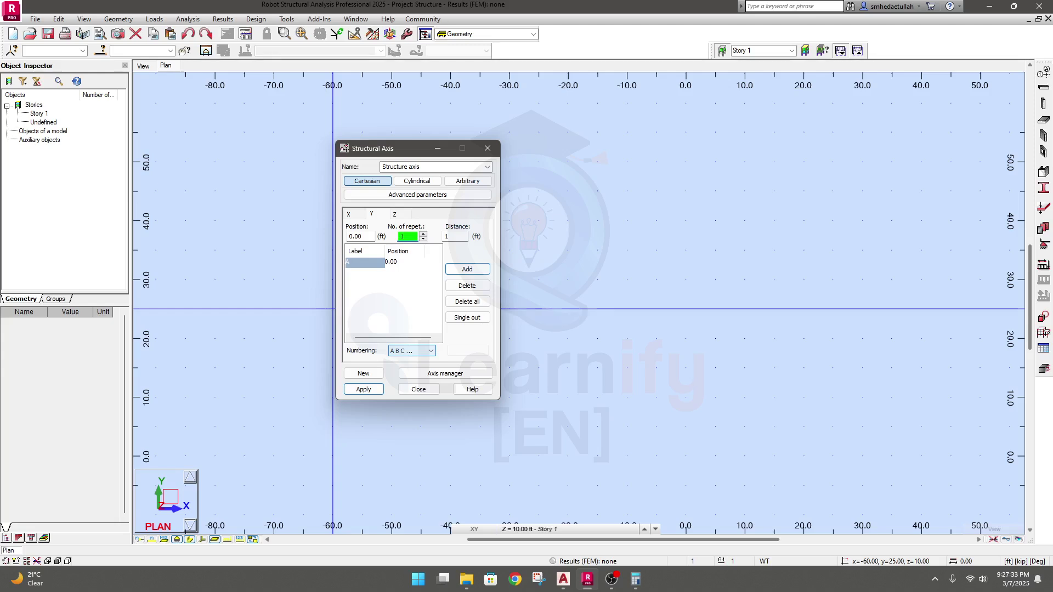
pyautogui.press('Tab')
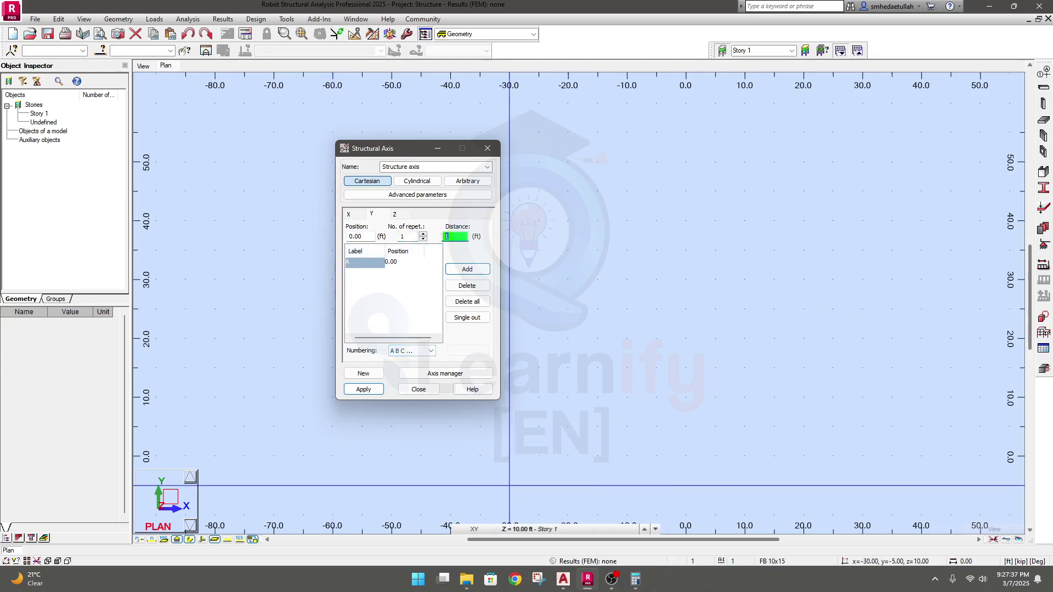
# Step: Switch to AutoCAD and examine the column layout's spacing between axes 1 and 2
pyautogui.moveTo(563, 579)
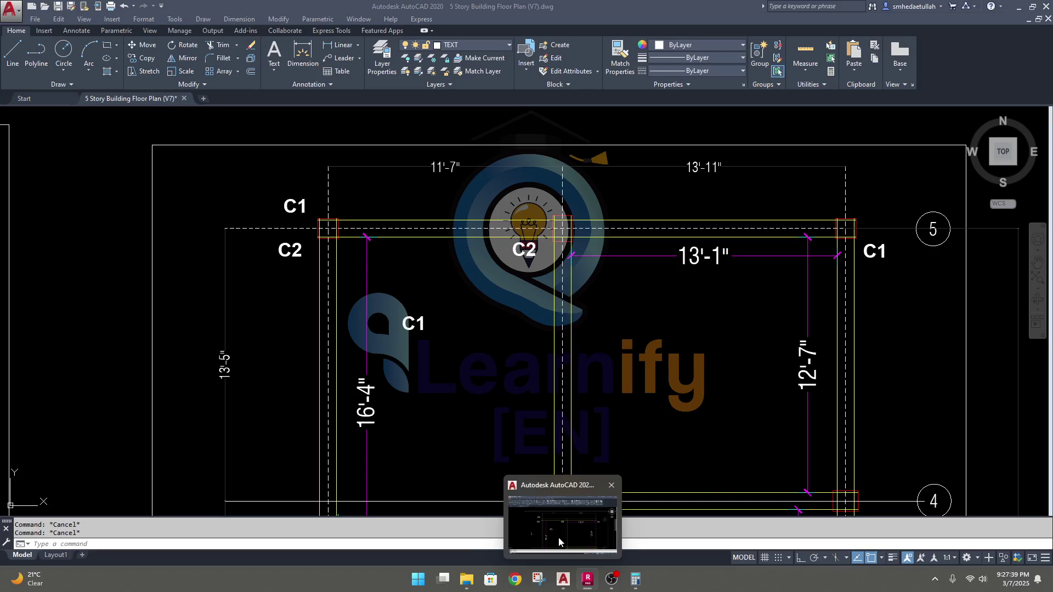
pyautogui.click(559, 542)
pyautogui.scroll(-5, 497, 384)
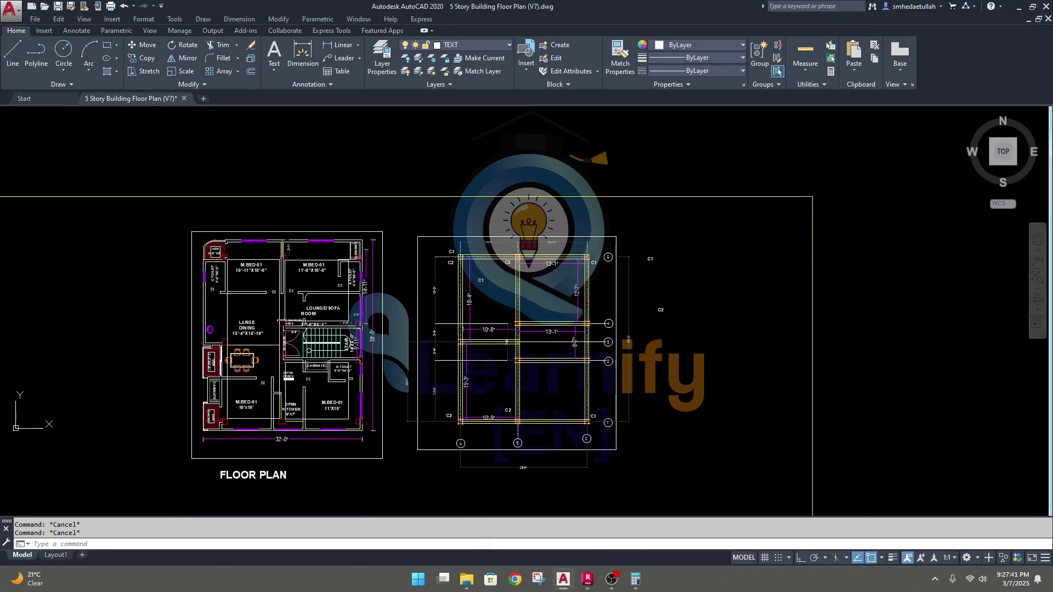
pyautogui.scroll(4, 477, 404)
pyautogui.moveTo(384, 435)
pyautogui.mouseDown(button='middle')
pyautogui.moveTo(396, 434)
pyautogui.moveTo(387, 433)
pyautogui.mouseUp(button='middle')
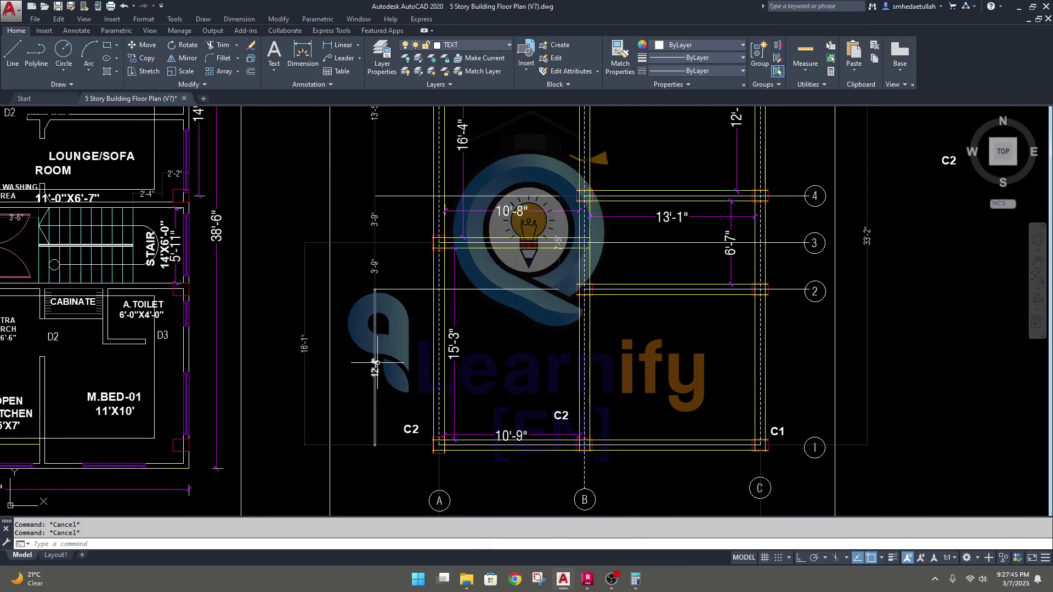
pyautogui.scroll(4, 377, 362)
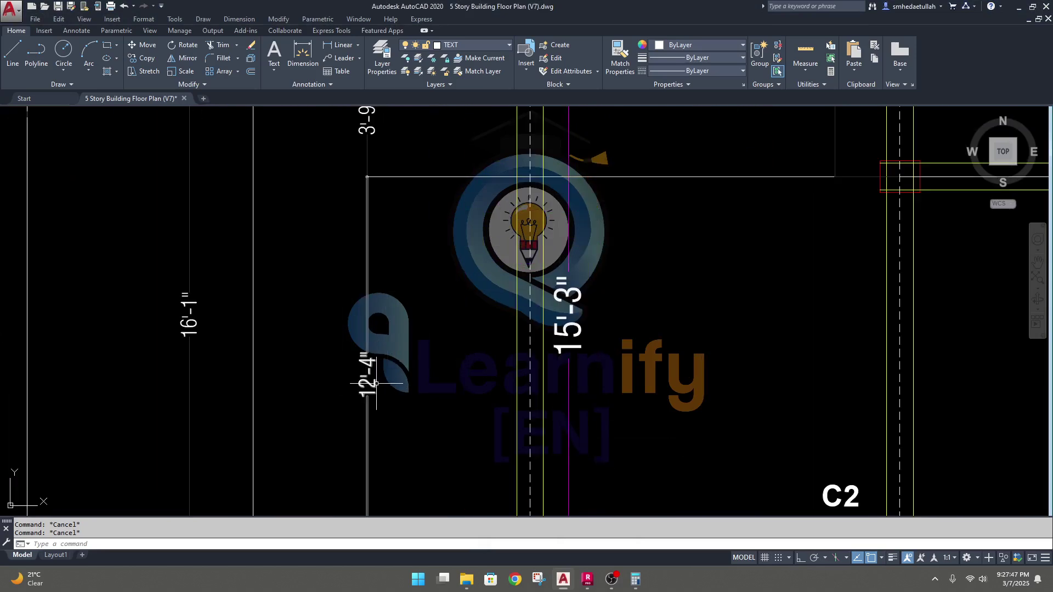
pyautogui.scroll(-4, 376, 383)
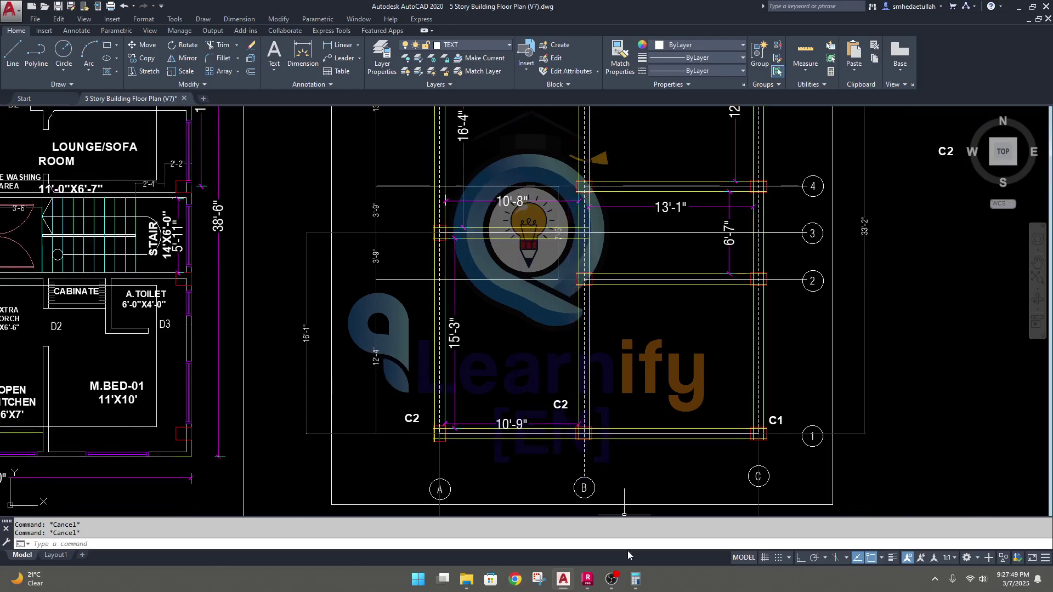
# Step: Switch to Robot Structural Analysis and add a Y-direction axis at a distance of 12.3333 ft from axis A
pyautogui.click(587, 580)
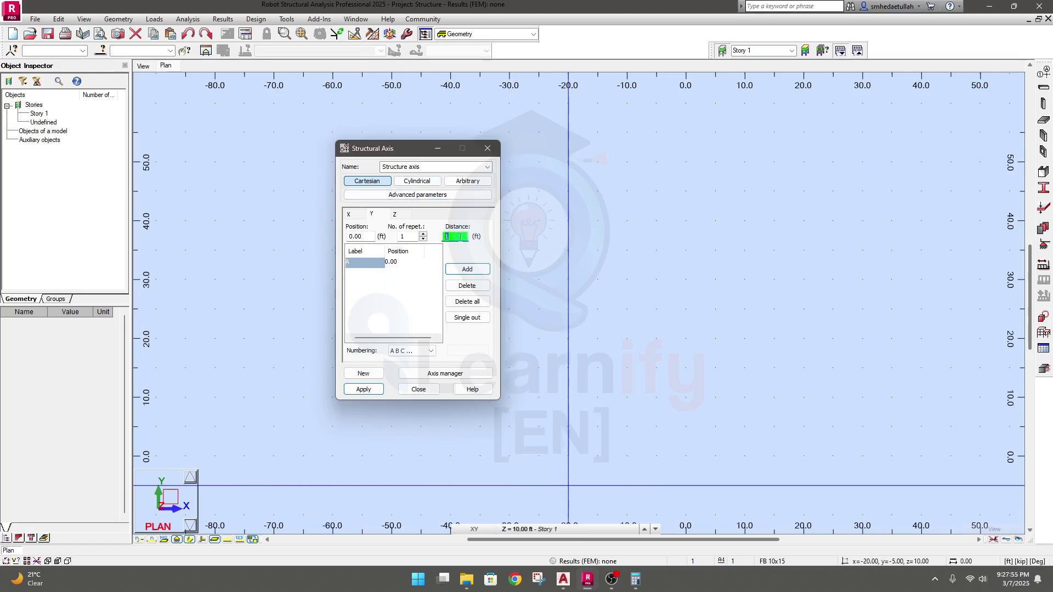
pyautogui.write('.3333')
pyautogui.click(475, 271)
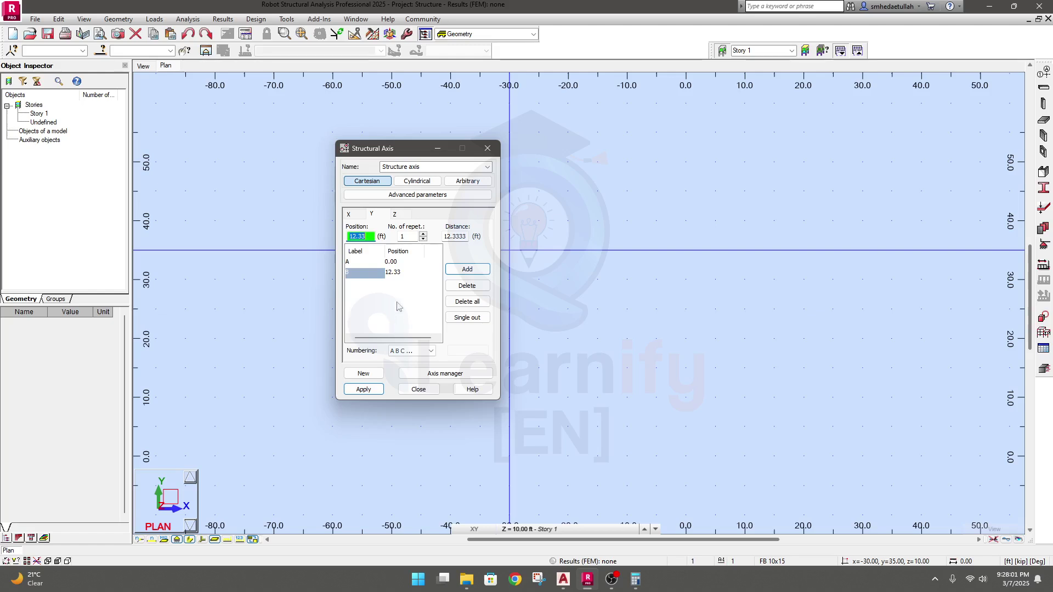
# Step: Check the spacing in the AutoCAD layout and add Y-direction axes with 2 repetitions at a distance of 3.75 ft
pyautogui.doubleClick(451, 237)
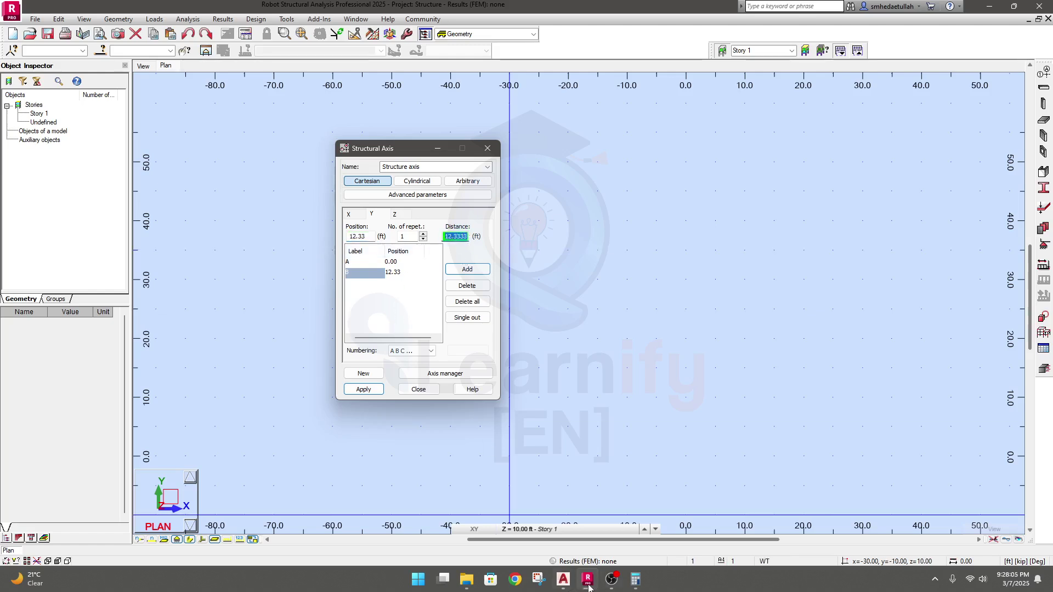
pyautogui.click(565, 584)
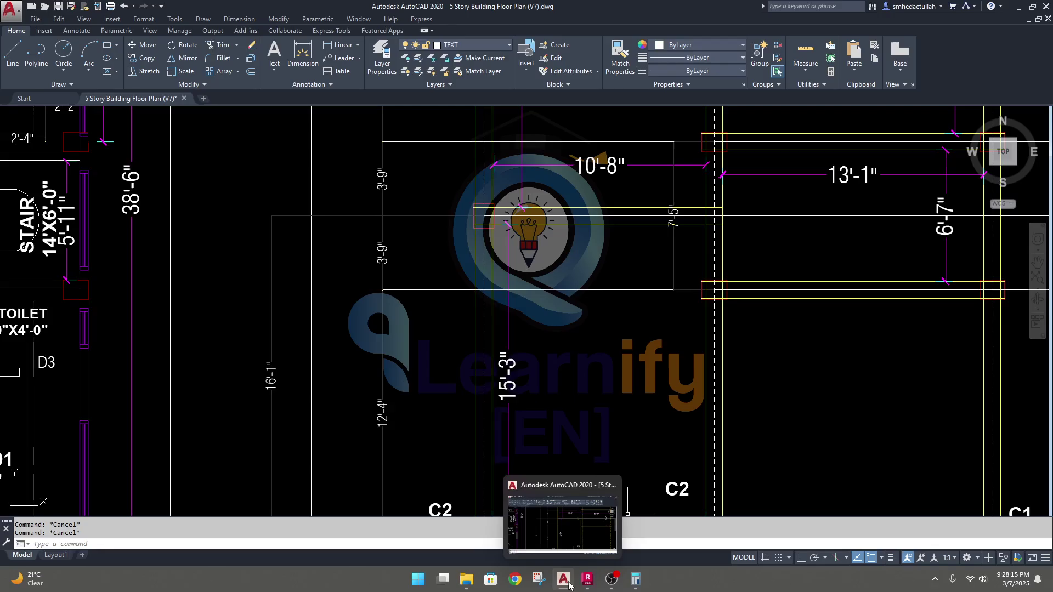
pyautogui.click(588, 579)
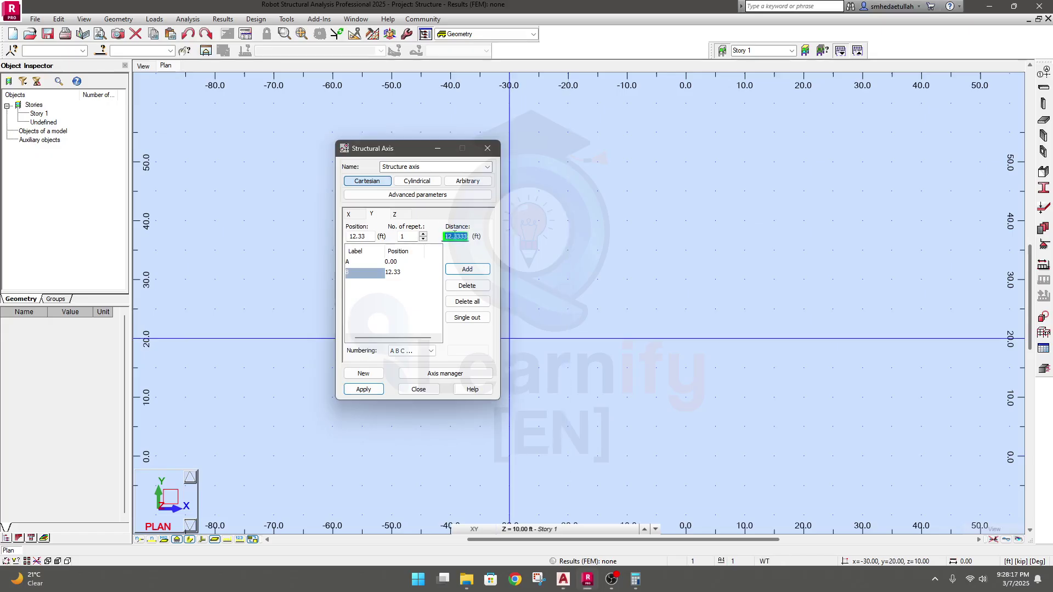
pyautogui.write('3.75')
pyautogui.click(407, 237)
pyautogui.write('2')
pyautogui.click(467, 268)
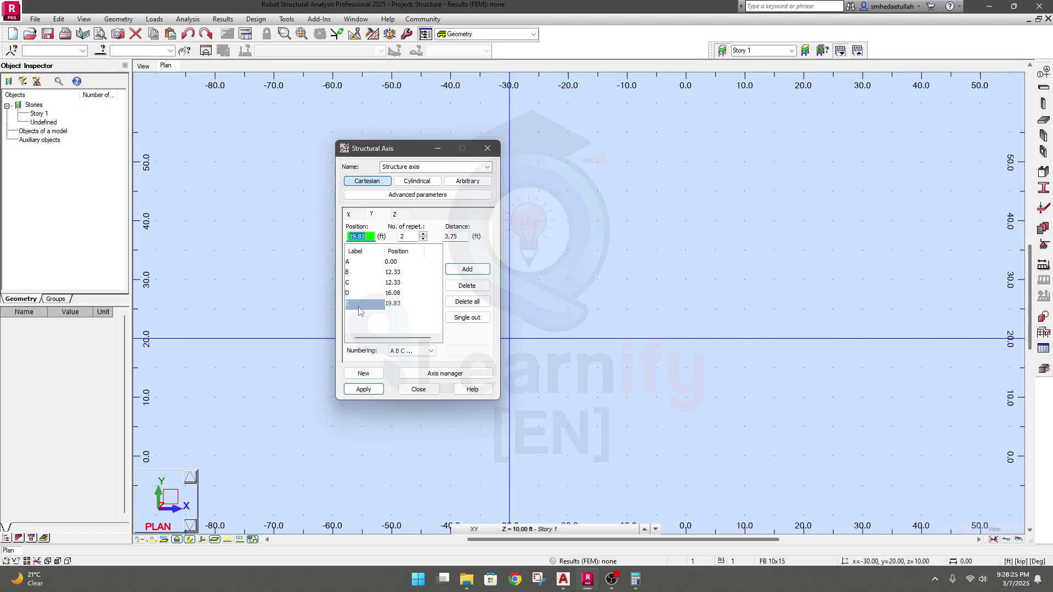
# Step: Set the number of repetitions for the Y-direction axes to 1
pyautogui.click(461, 237)
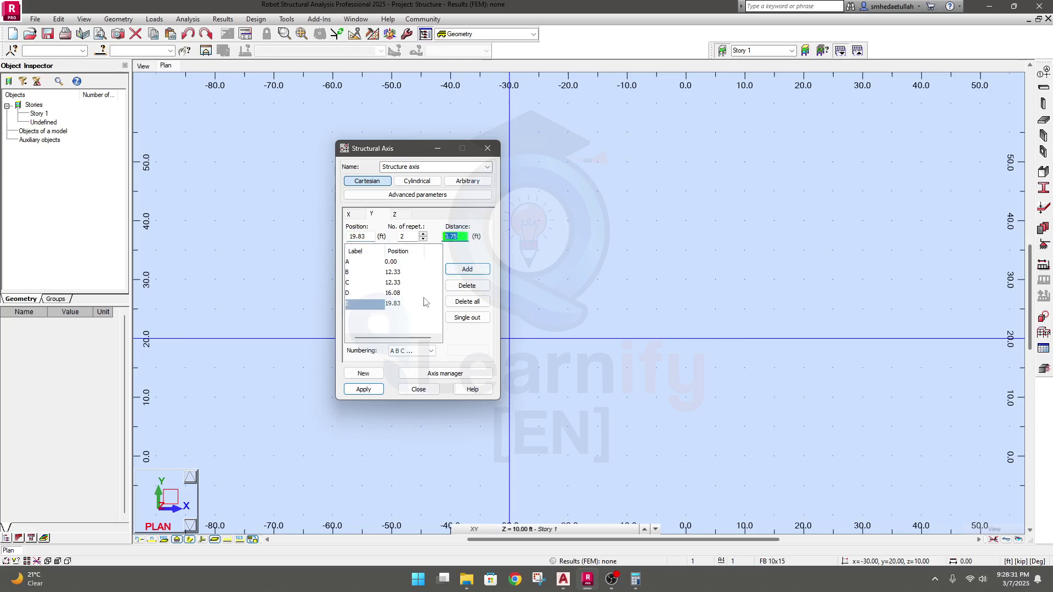
pyautogui.click(401, 237)
pyautogui.write('2')
pyautogui.press('BackSpace')
pyautogui.write('1')
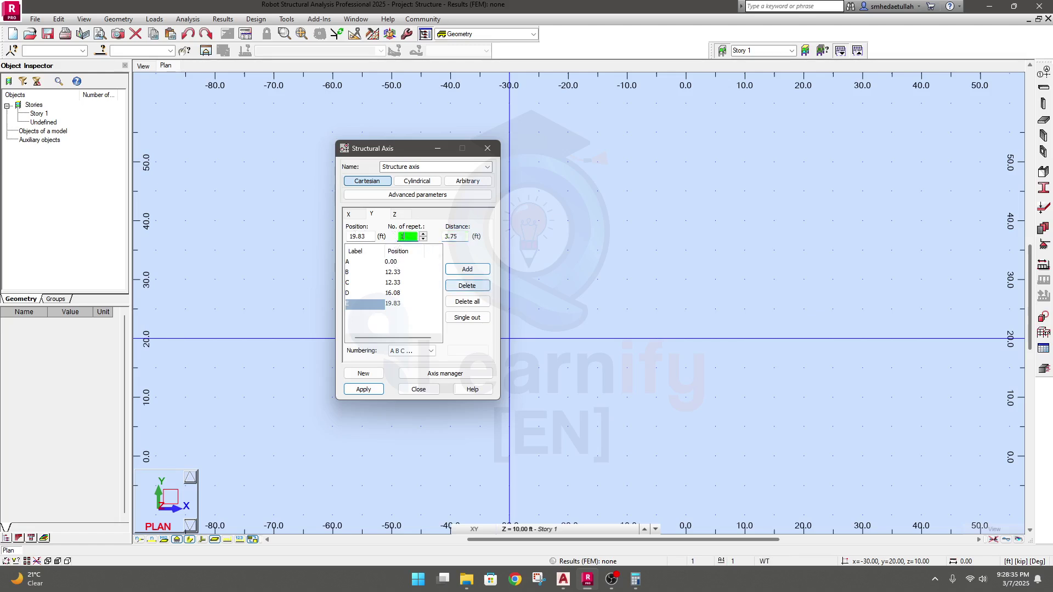
# Step: Switch to AutoCAD and examine the column layout's spacing between axes 4 and 5
pyautogui.moveTo(563, 579)
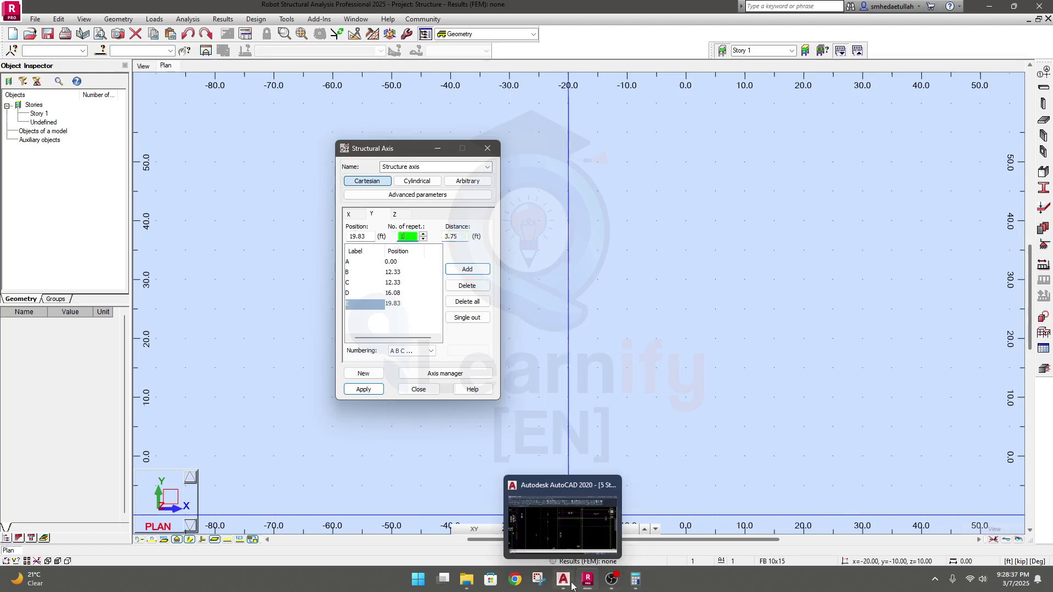
pyautogui.click(559, 527)
pyautogui.scroll(-2, 407, 241)
pyautogui.moveTo(406, 472); pyautogui.dragTo(406, 241, button='middle')
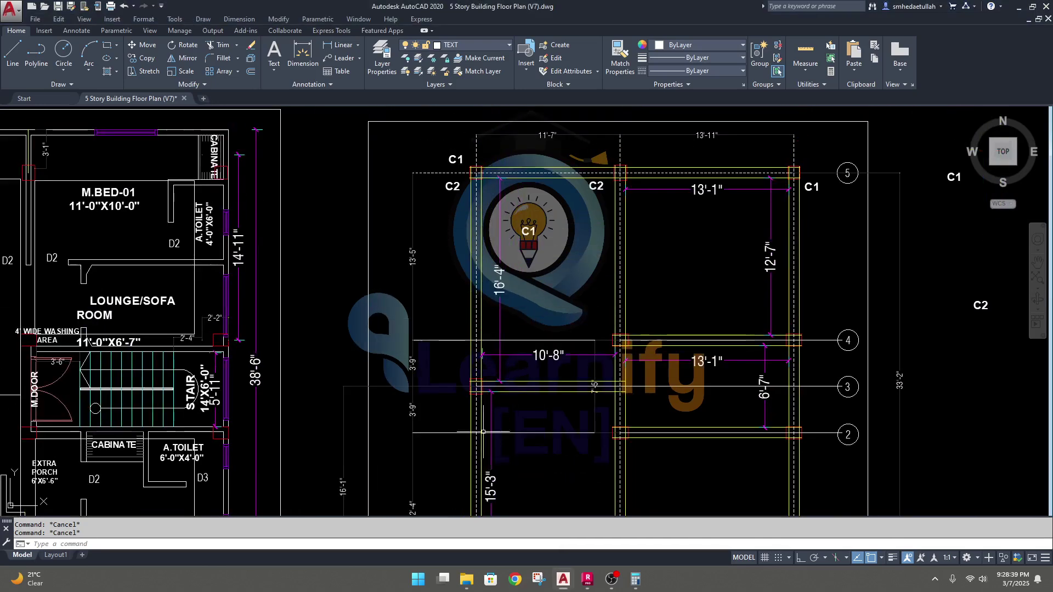
pyautogui.scroll(2, 406, 241)
pyautogui.scroll(3, 412, 271)
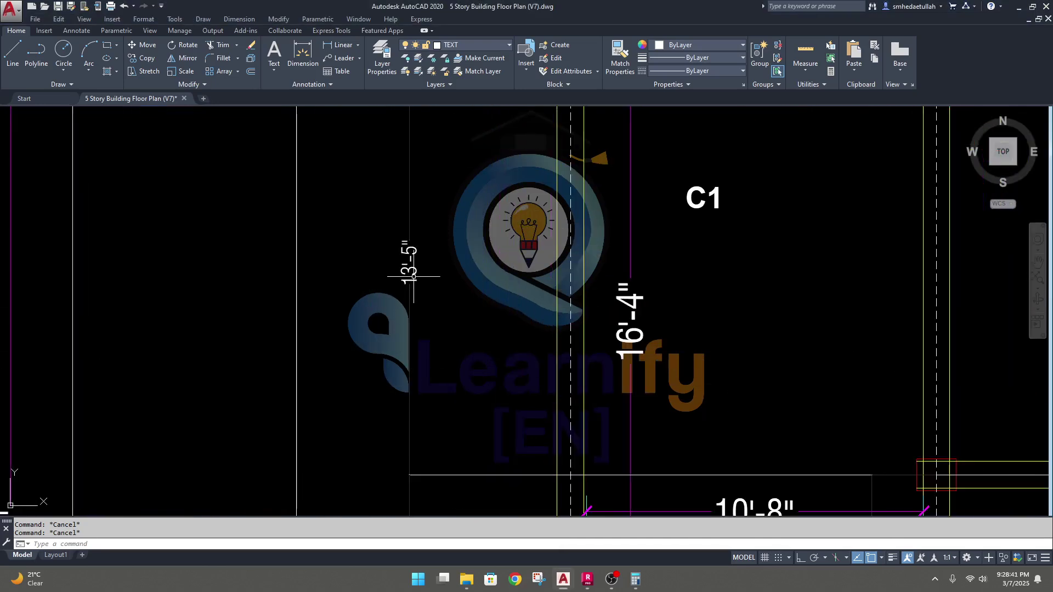
pyautogui.scroll(-3, 411, 271)
pyautogui.moveTo(395, 351); pyautogui.dragTo(396, 275, button='middle')
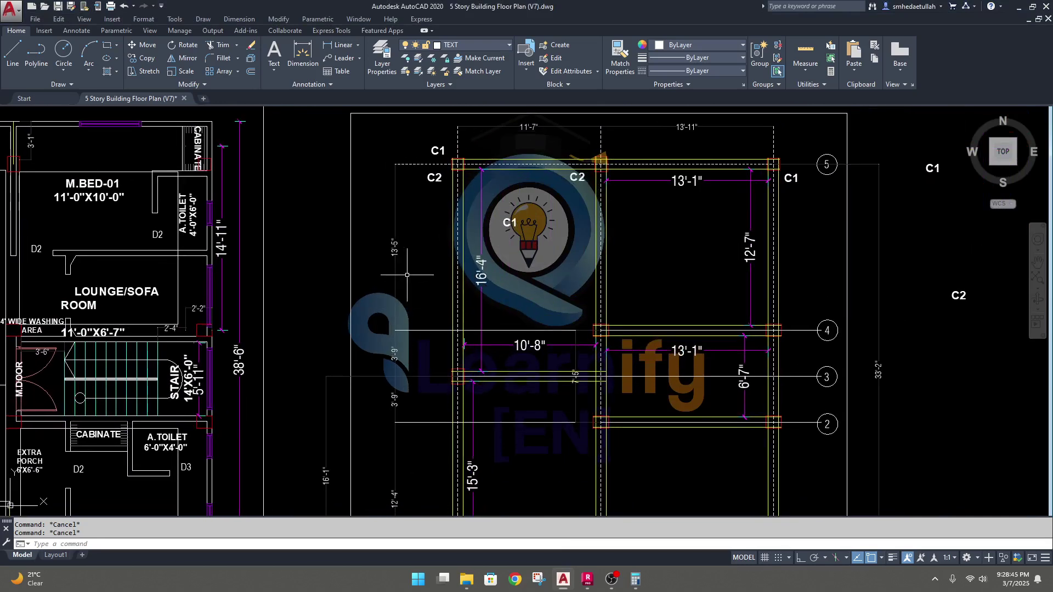
# Step: Switch to Calculator, divide 5 by 12 to convert the inches to feet, and copy the leading digits of the result
pyautogui.click(642, 581)
pyautogui.write('4')
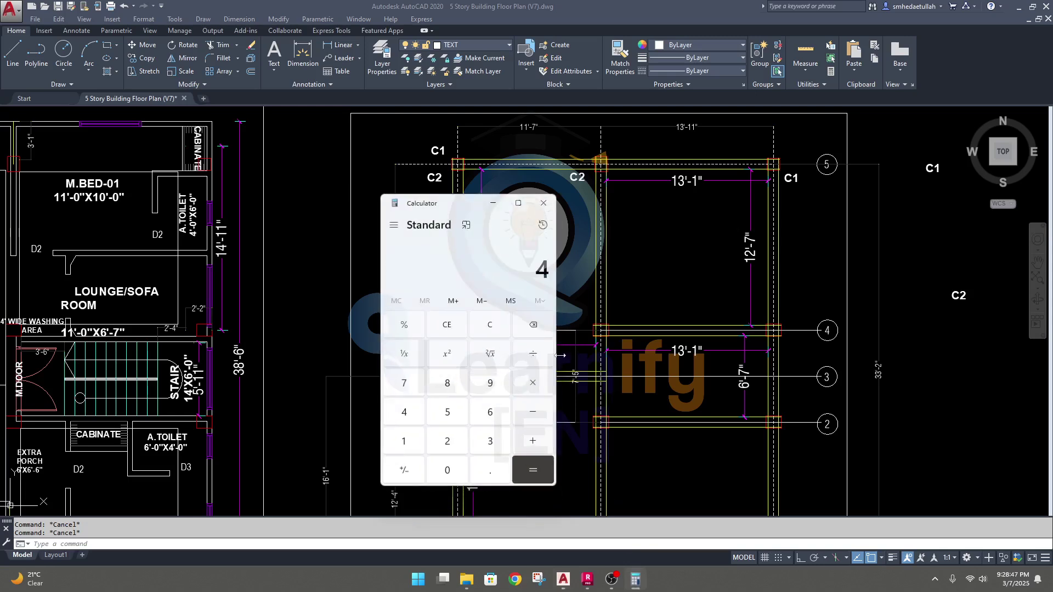
pyautogui.press('BackSpace')
pyautogui.write('5 ÷ 12')
pyautogui.press('Return')
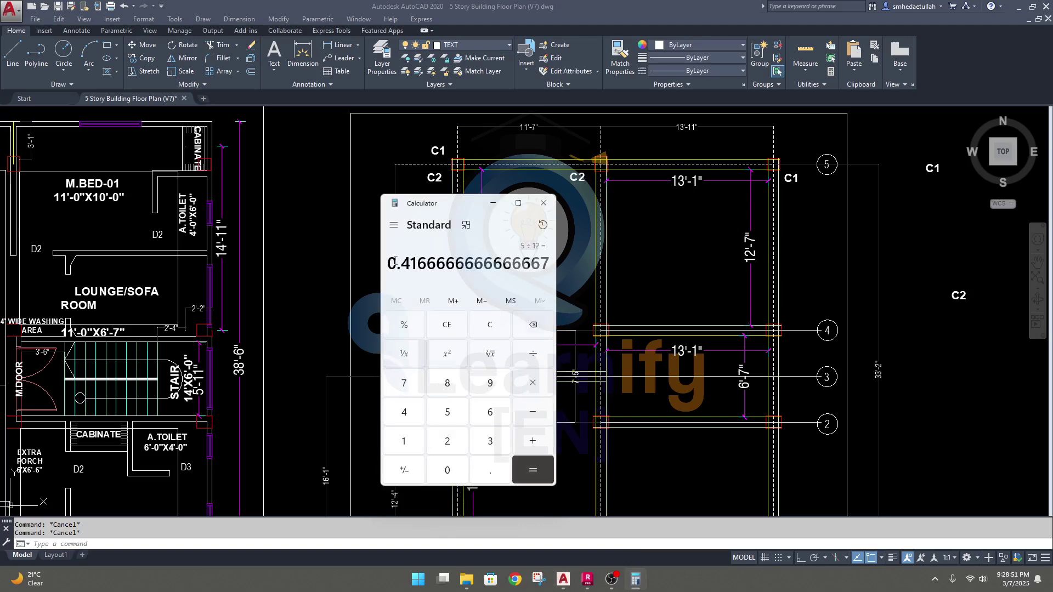
pyautogui.moveTo(395, 261); pyautogui.dragTo(426, 266)
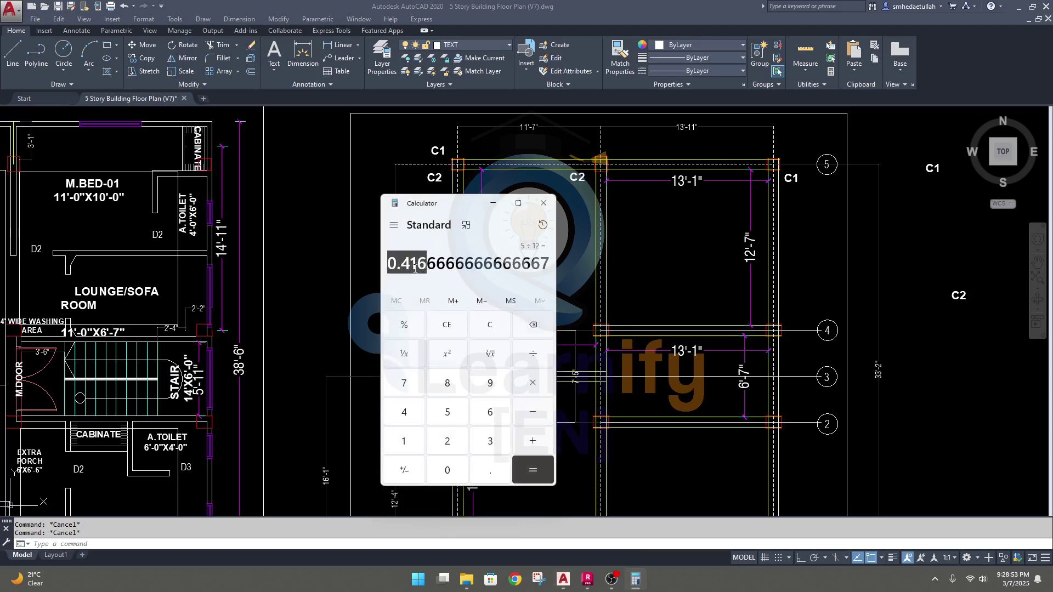
pyautogui.rightClick(415, 268)
pyautogui.click(434, 283)
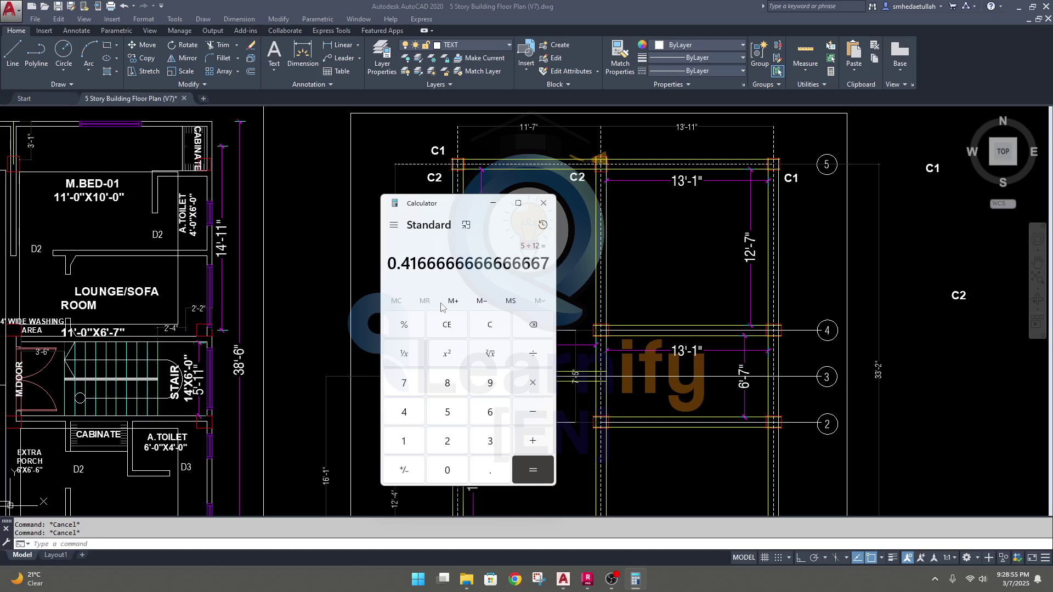
pyautogui.moveTo(460, 213)
pyautogui.mouseDown()
pyautogui.moveTo(625, 243)
pyautogui.moveTo(609, 217)
pyautogui.mouseUp()
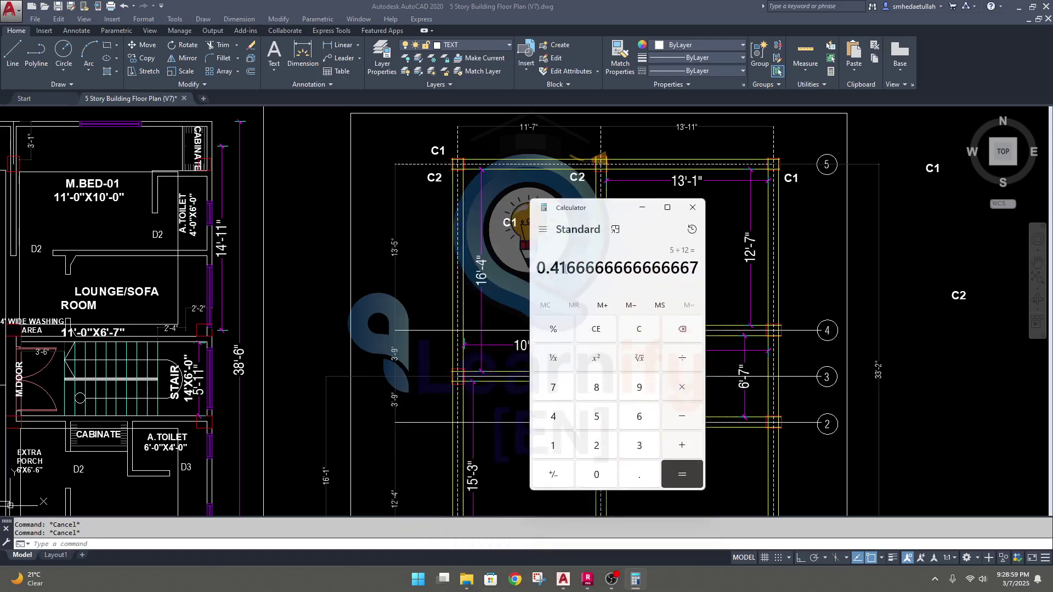
pyautogui.click(642, 207)
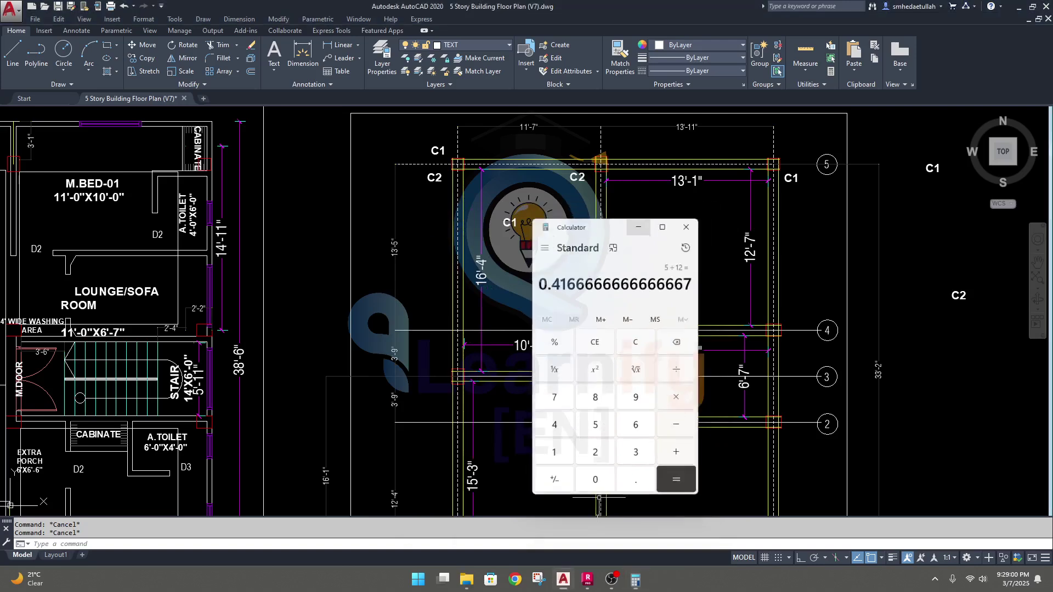
# Step: Switch to Robot Structural Analysis and add a Y-direction axis with 1 repetition at a distance of 13.416 ft from axis E
pyautogui.click(586, 581)
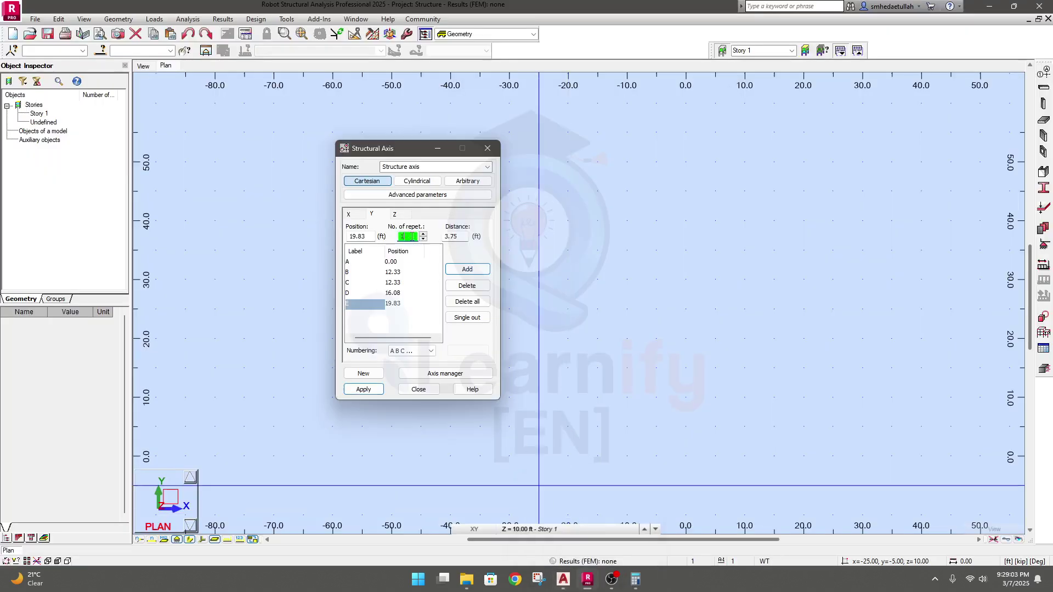
pyautogui.write('416')
pyautogui.doubleClick(415, 237)
pyautogui.write('1')
pyautogui.press('Tab')
pyautogui.write('13.4')
pyautogui.click(467, 269)
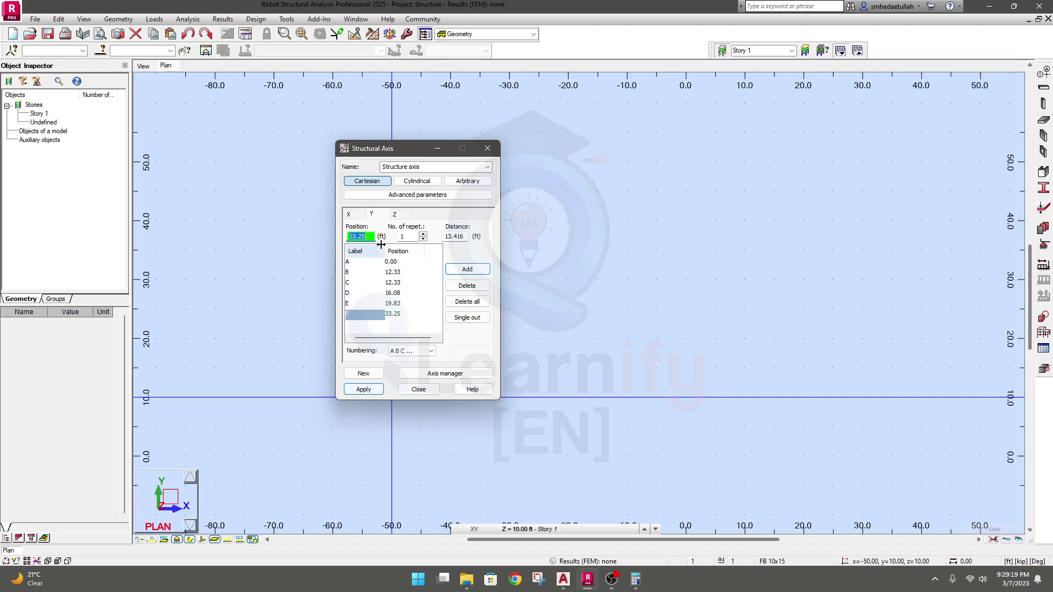
# Step: Review the axis lists of the other directions, apply the structural axes and close their definition
pyautogui.click(396, 213)
pyautogui.click(375, 214)
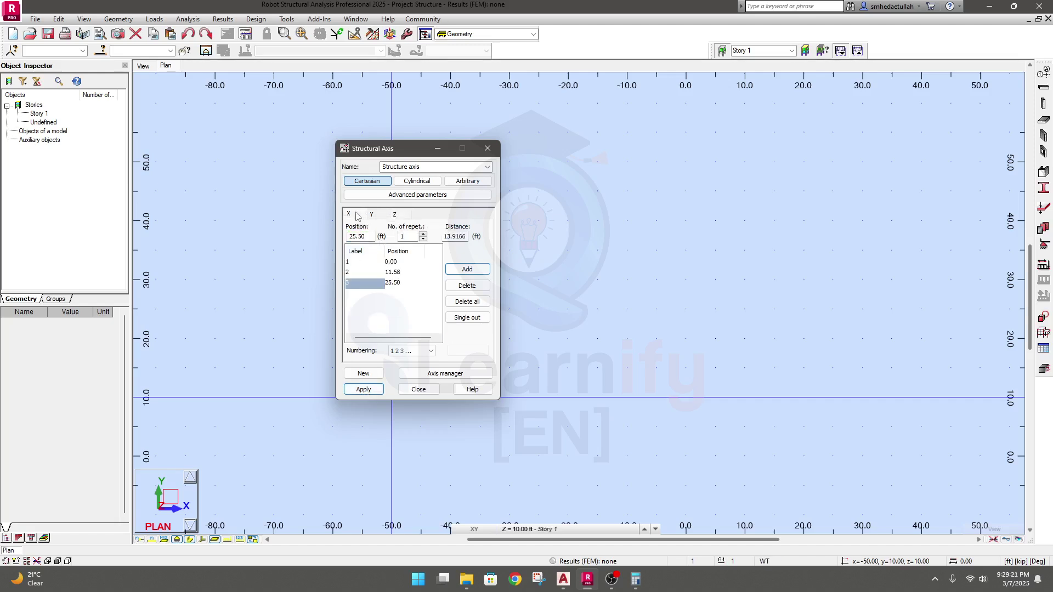
pyautogui.click(366, 390)
pyautogui.click(415, 390)
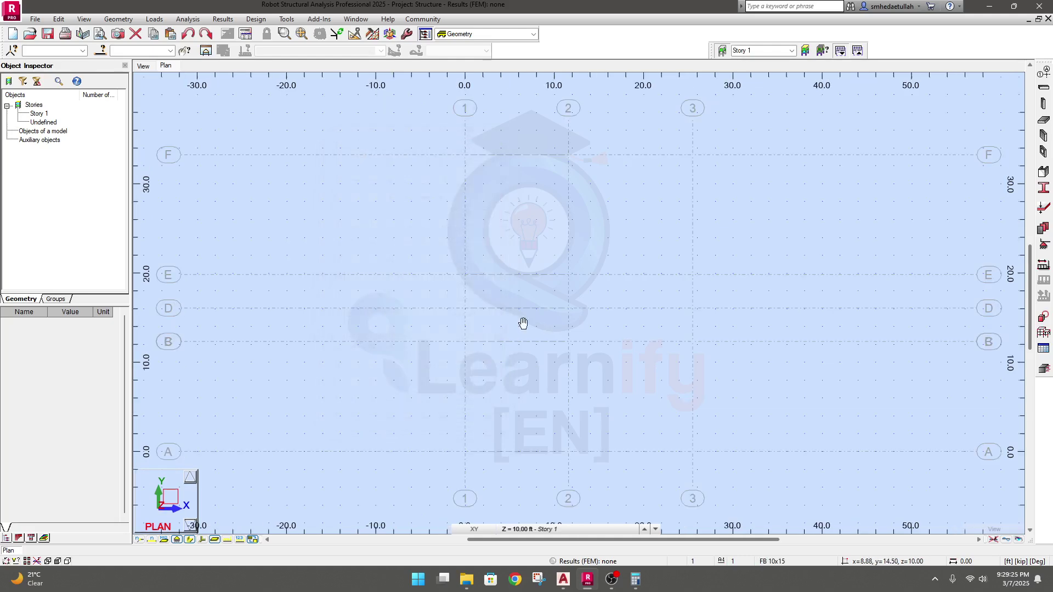
pyautogui.moveTo(522, 322); pyautogui.dragTo(409, 317, button='middle')
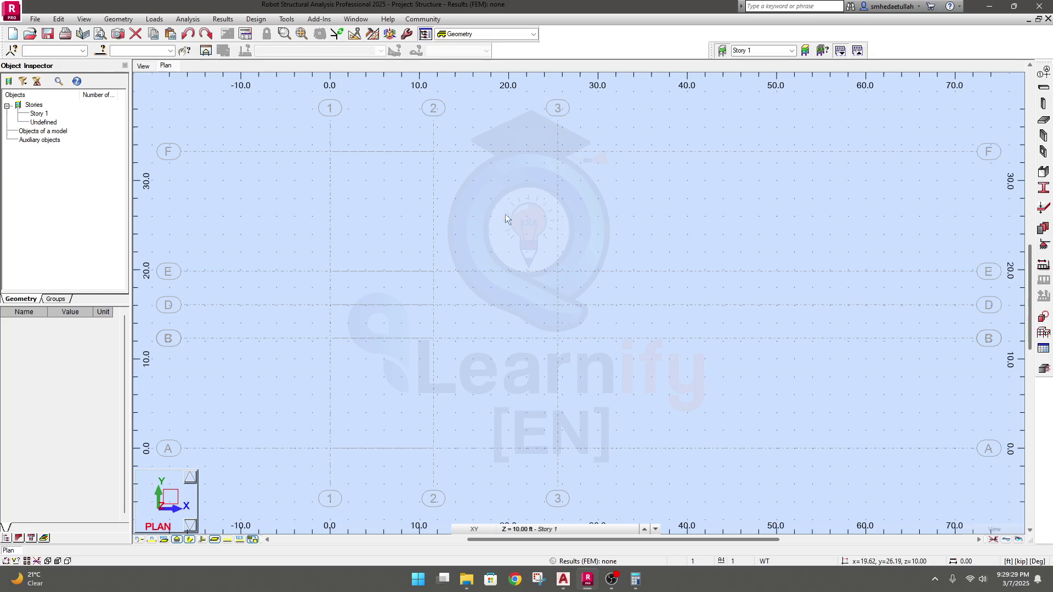
pyautogui.moveTo(505, 213); pyautogui.dragTo(509, 215, button='middle')
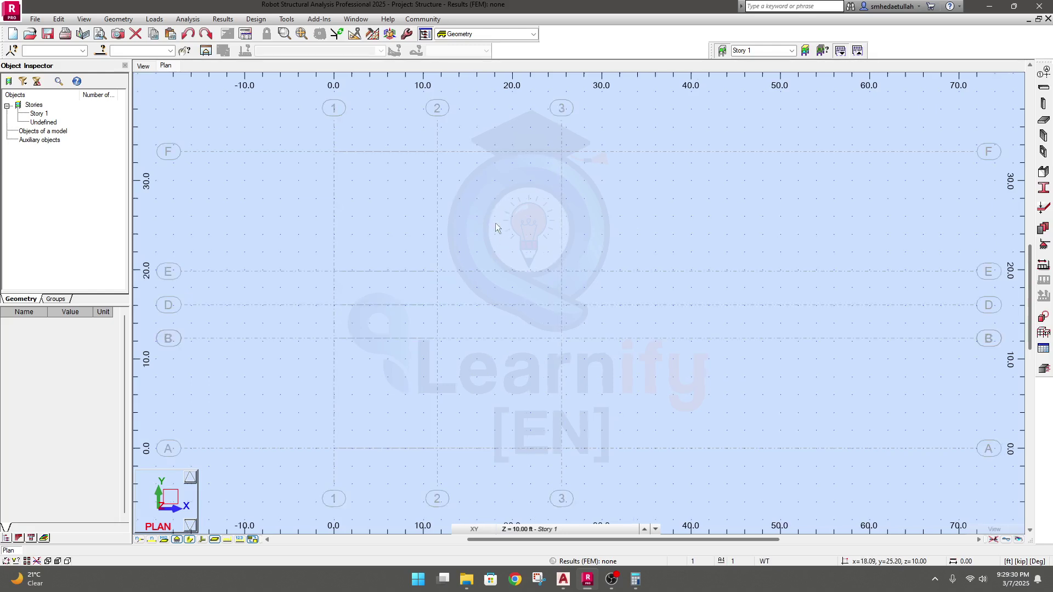
pyautogui.click(564, 529)
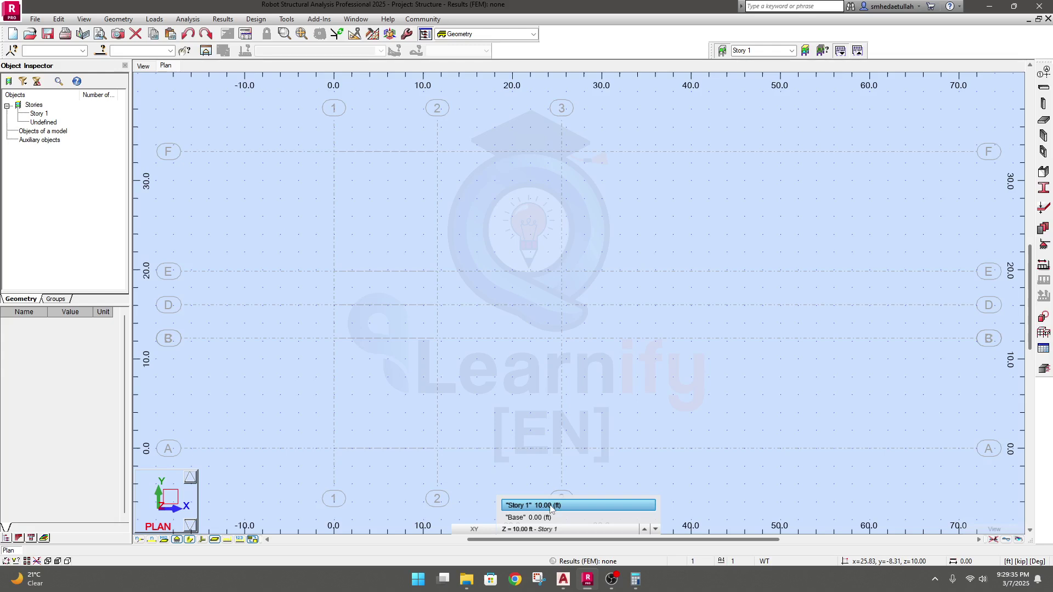
pyautogui.click(506, 472)
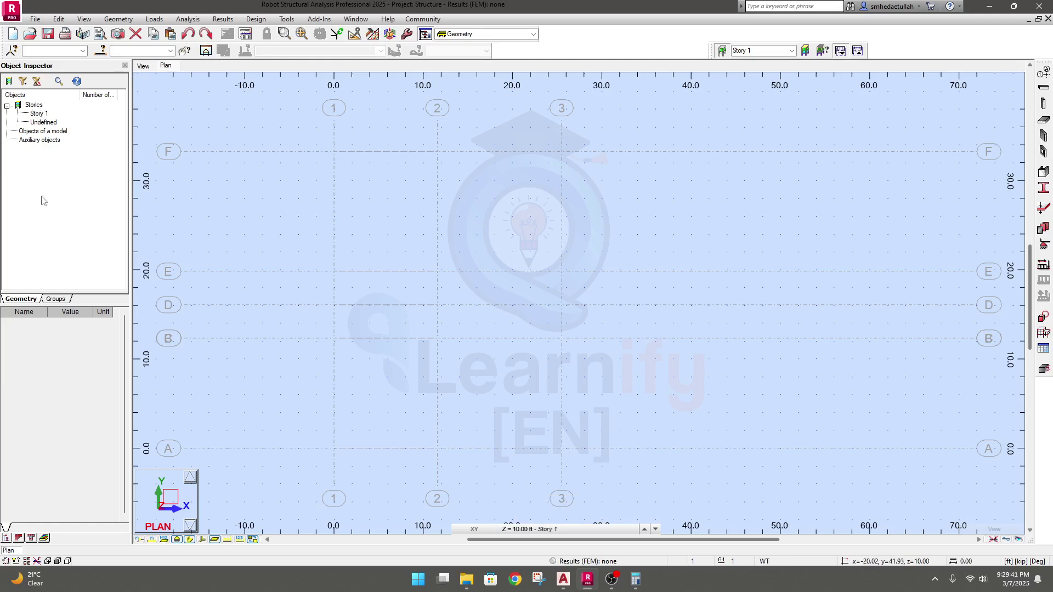
pyautogui.click(7, 81)
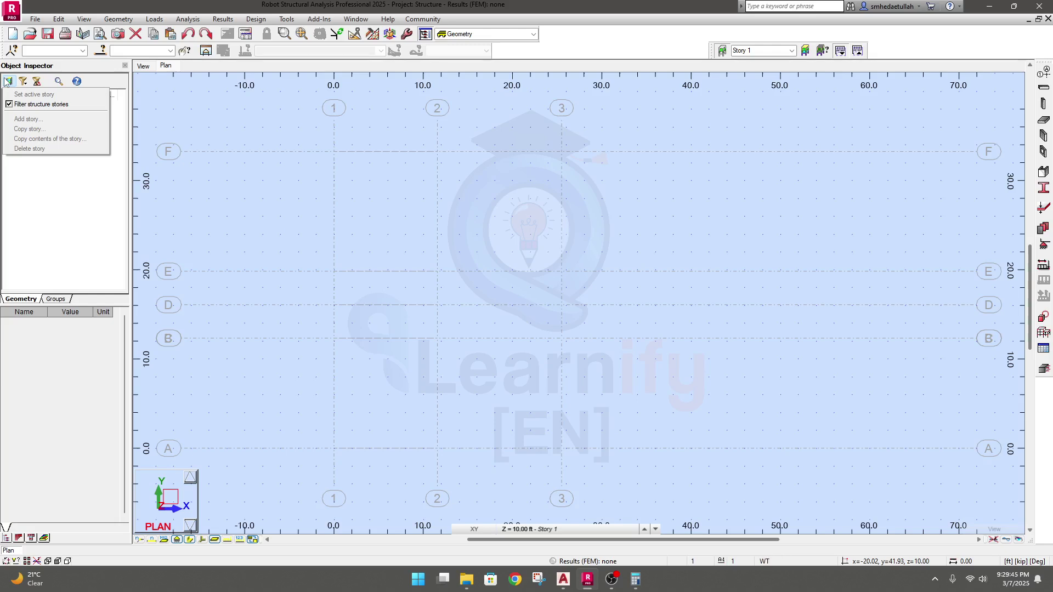
pyautogui.click(65, 207)
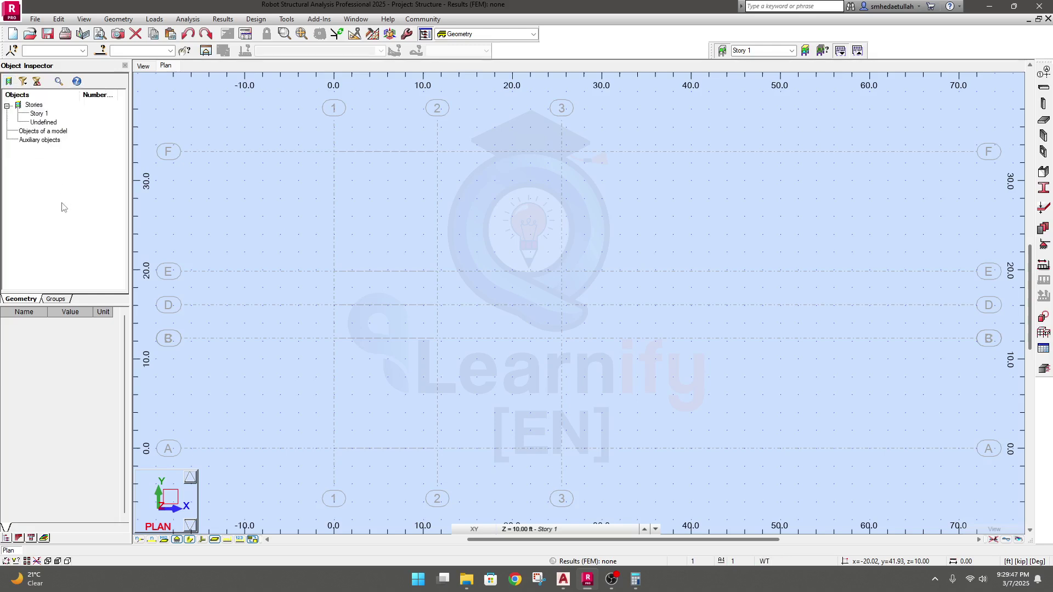
# Step: Open the structure stories definition, switch to defining stories manually, and delete the existing Story 1
pyautogui.click(804, 51)
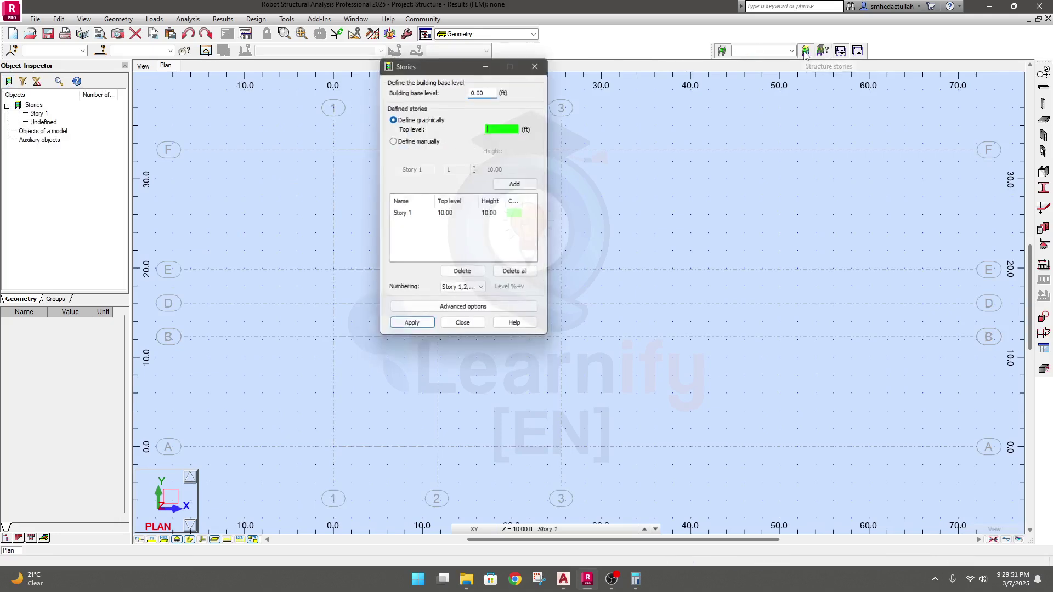
pyautogui.moveTo(439, 58); pyautogui.dragTo(557, 94)
pyautogui.click(585, 116)
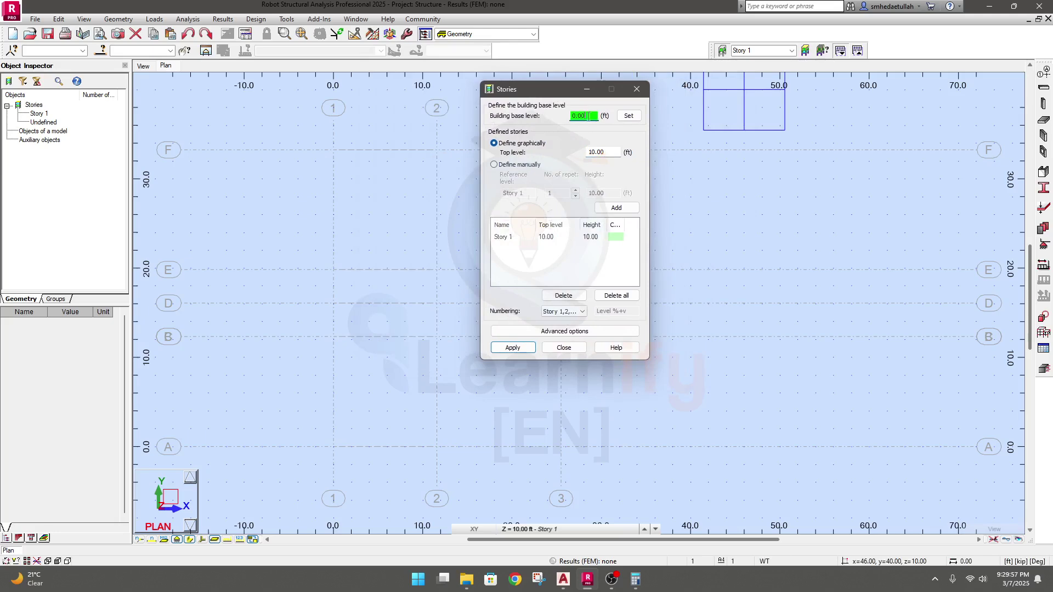
pyautogui.write('10')
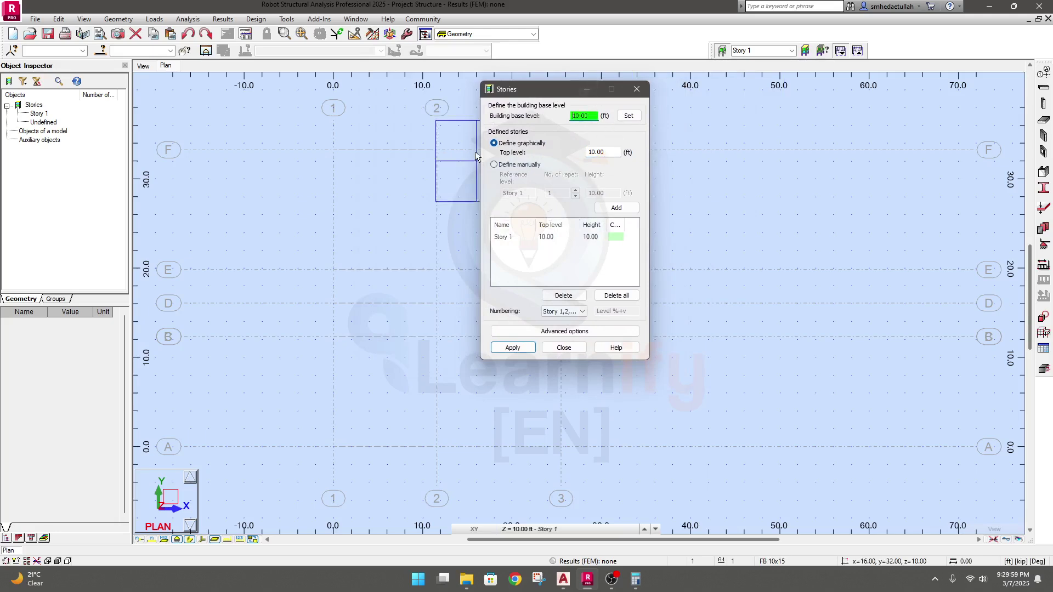
pyautogui.click(494, 164)
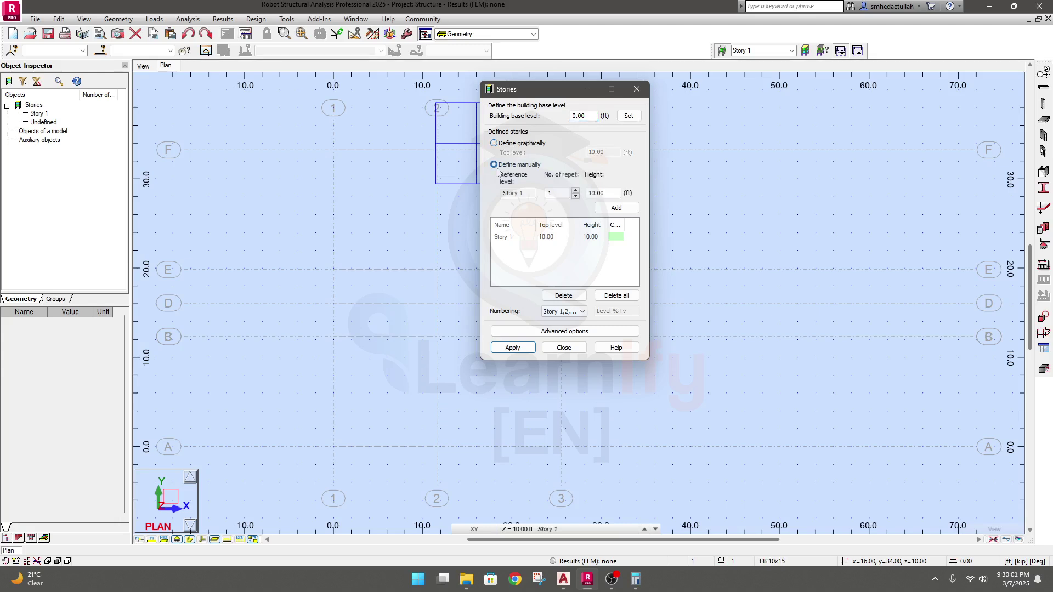
pyautogui.click(501, 240)
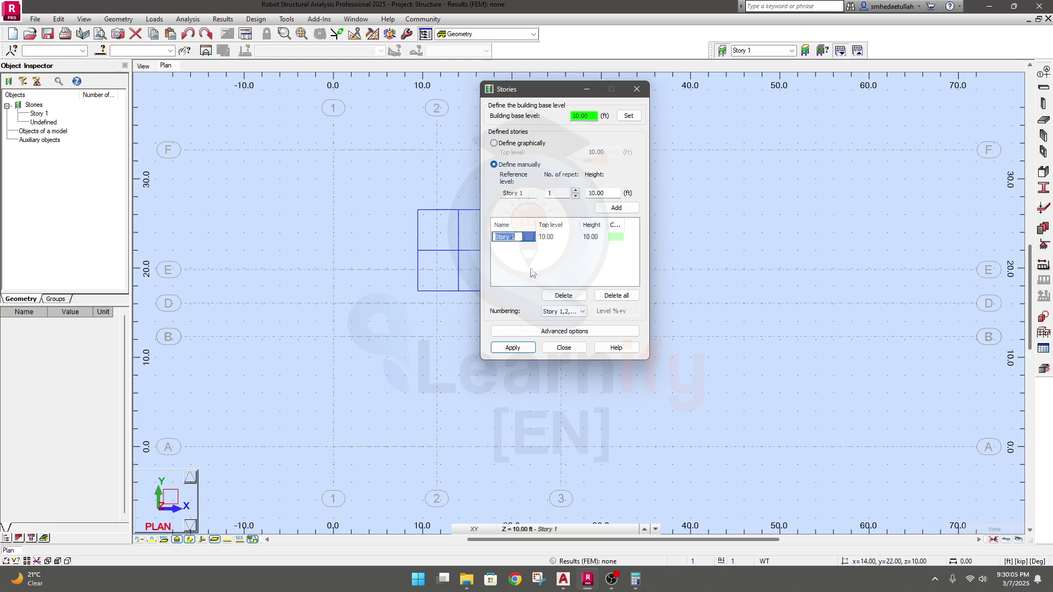
pyautogui.click(560, 297)
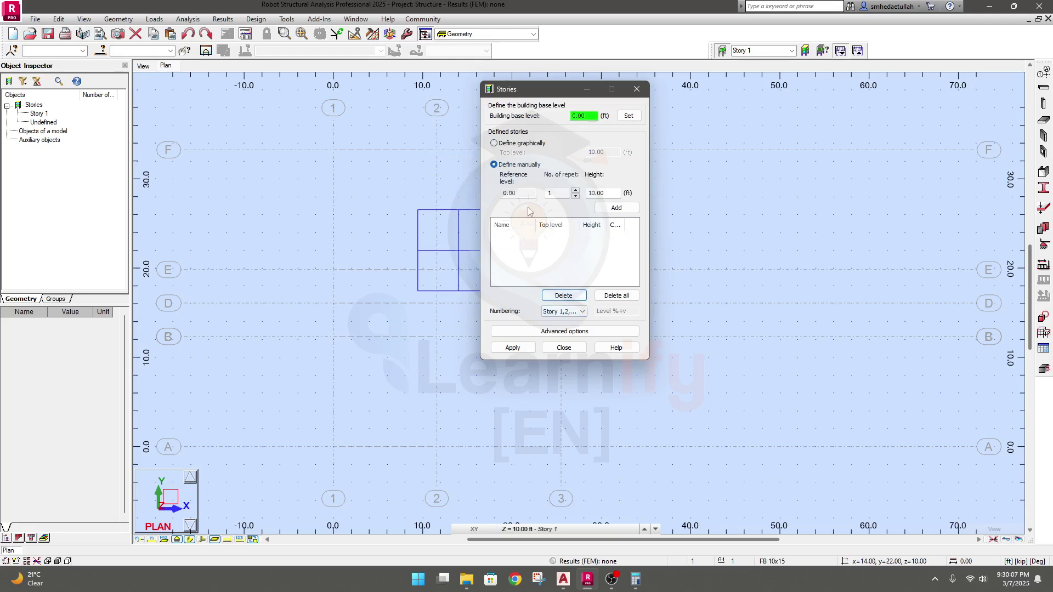
# Step: Add one story with a height of 6 ft above the base level and rename it GF
pyautogui.click(606, 195)
pyautogui.write('6')
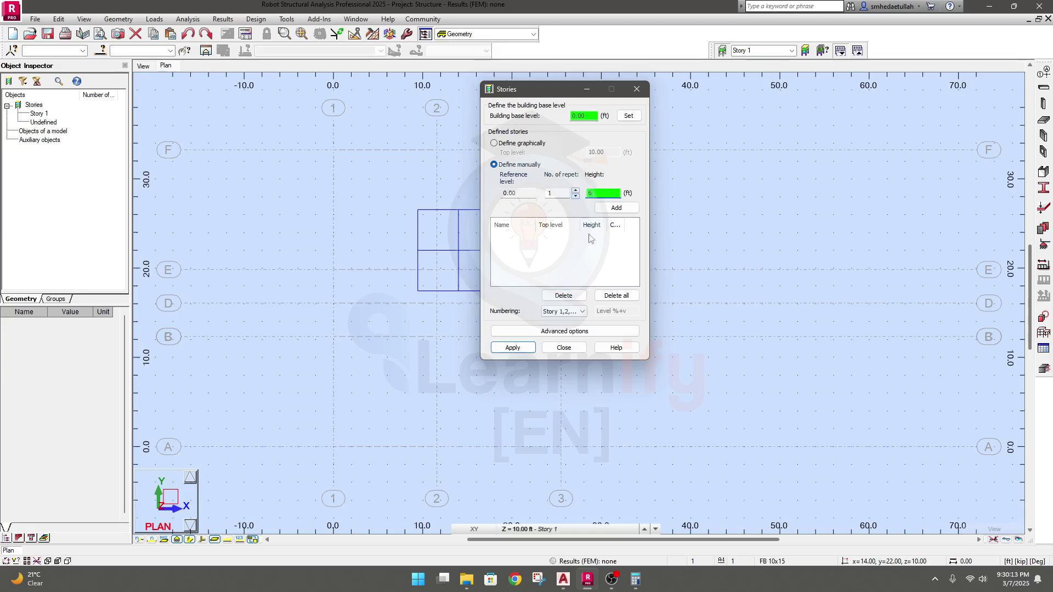
pyautogui.click(616, 209)
pyautogui.click(500, 239)
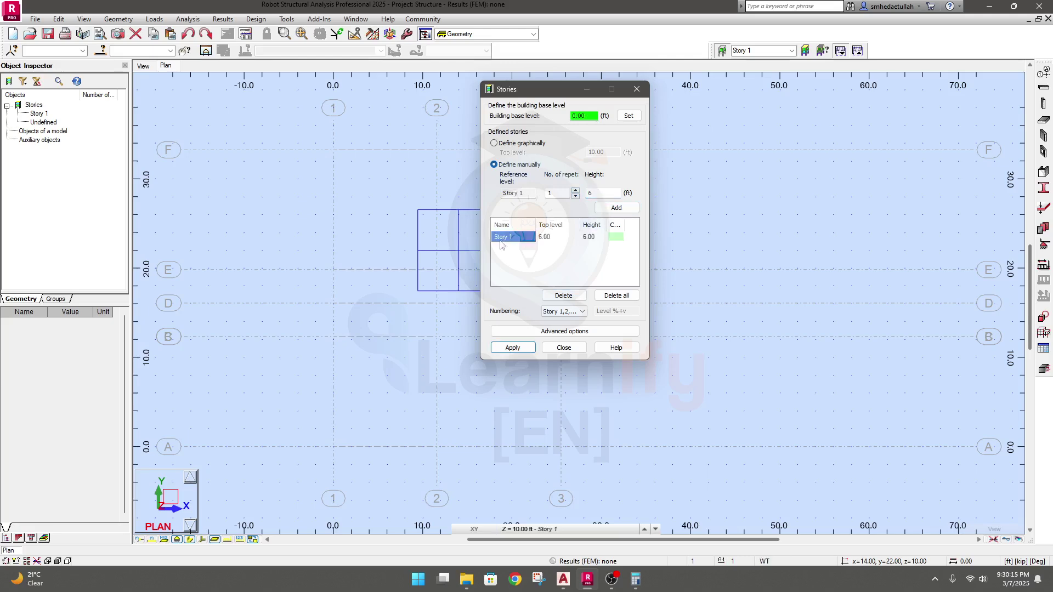
pyautogui.click(500, 239)
pyautogui.write('GF')
pyautogui.press('Return')
pyautogui.press('Return')
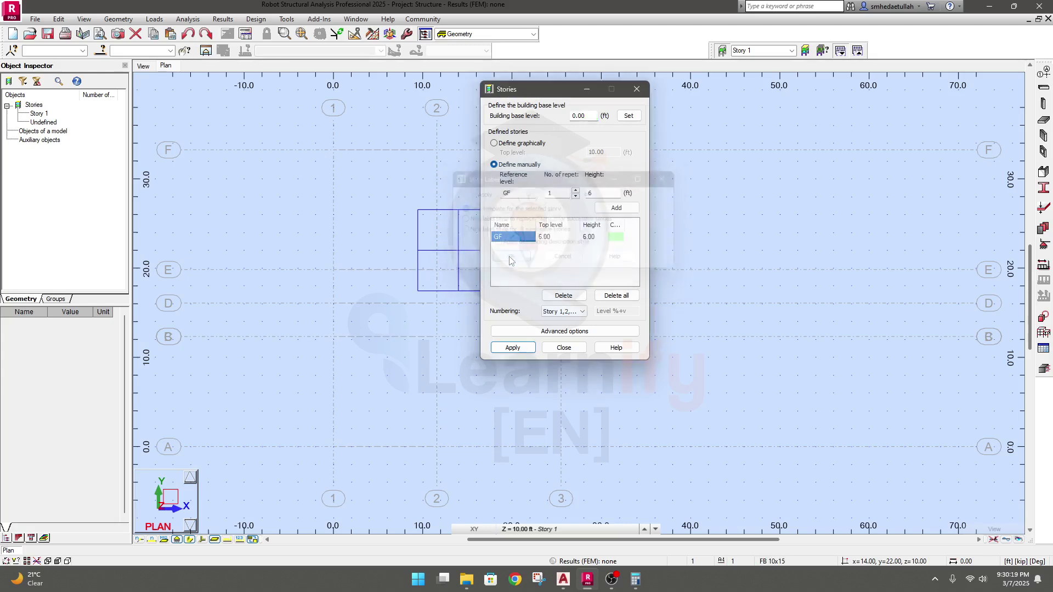
# Step: Add four stories with a height of 10 ft each above GF
pyautogui.doubleClick(594, 192)
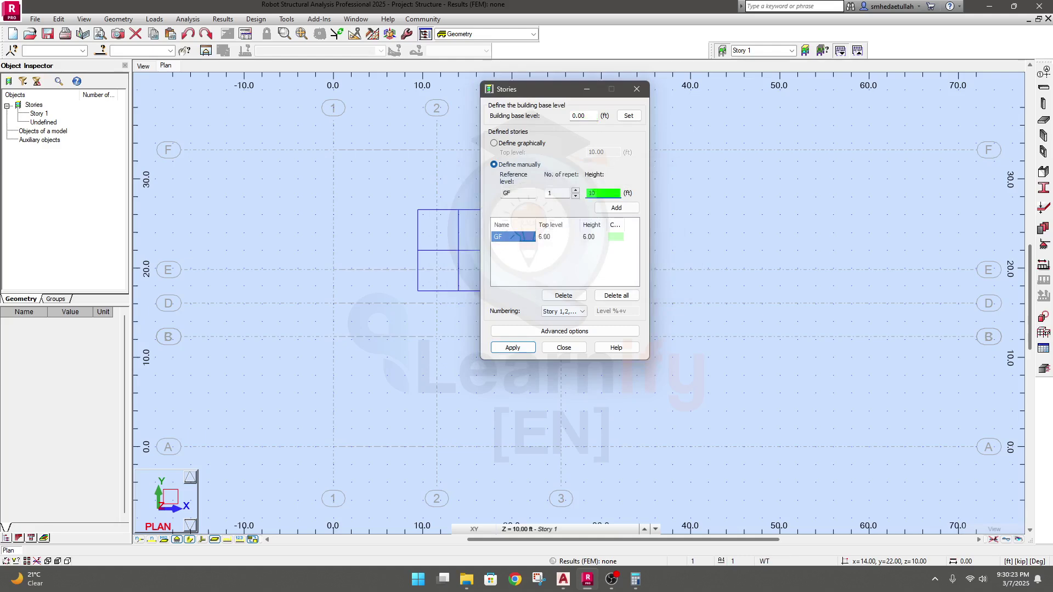
pyautogui.write('10')
pyautogui.hotkey('shift', 'Tab')
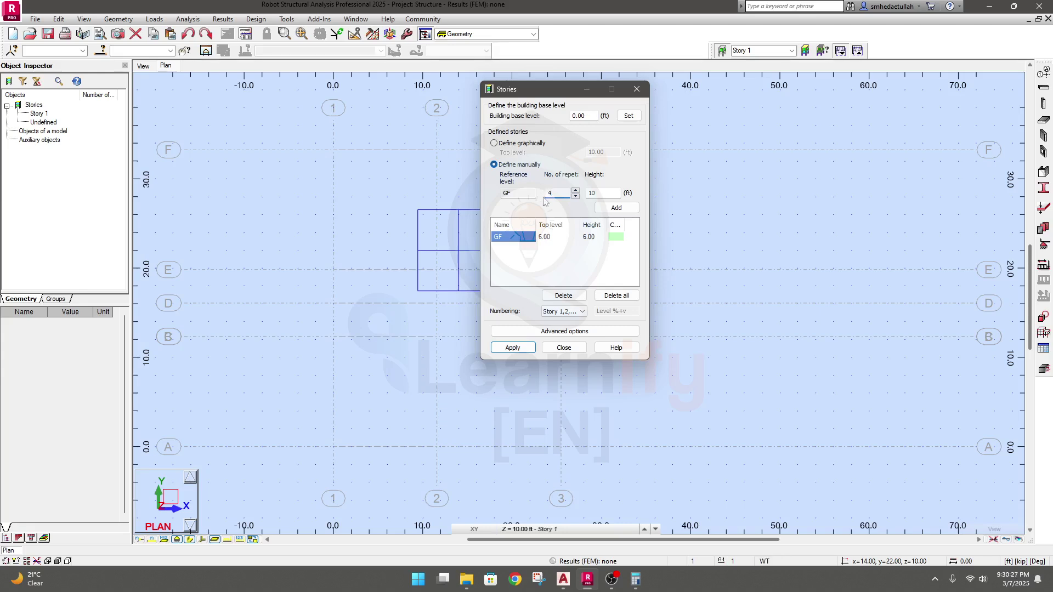
pyautogui.click(616, 207)
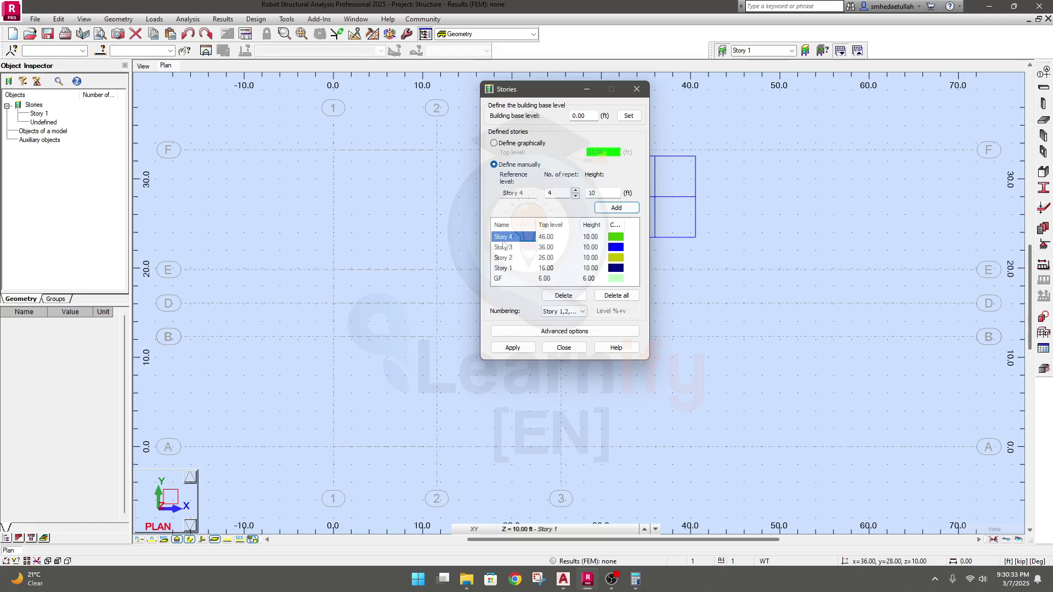
# Step: Add one more 10 ft story above Story 4, plus one 8 ft story on top of it
pyautogui.doubleClick(550, 193)
pyautogui.click(616, 207)
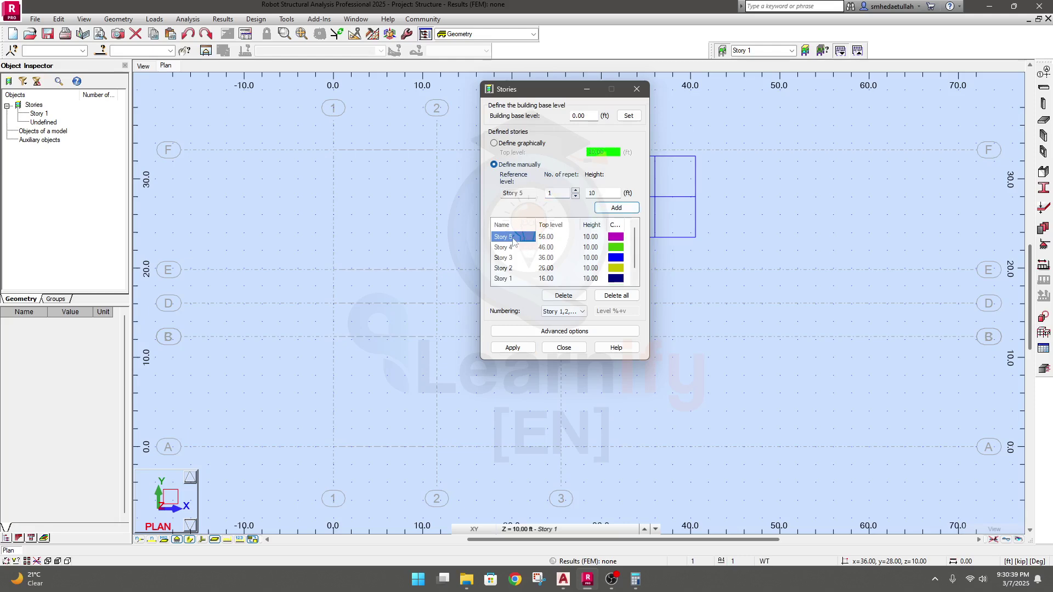
pyautogui.doubleClick(605, 193)
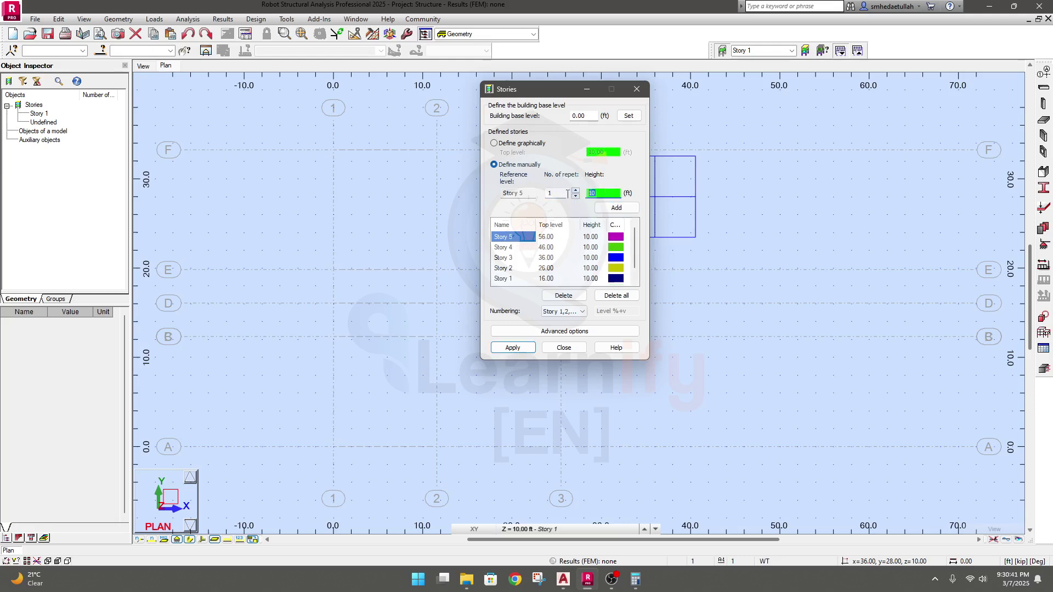
pyautogui.write('8')
pyautogui.click(616, 207)
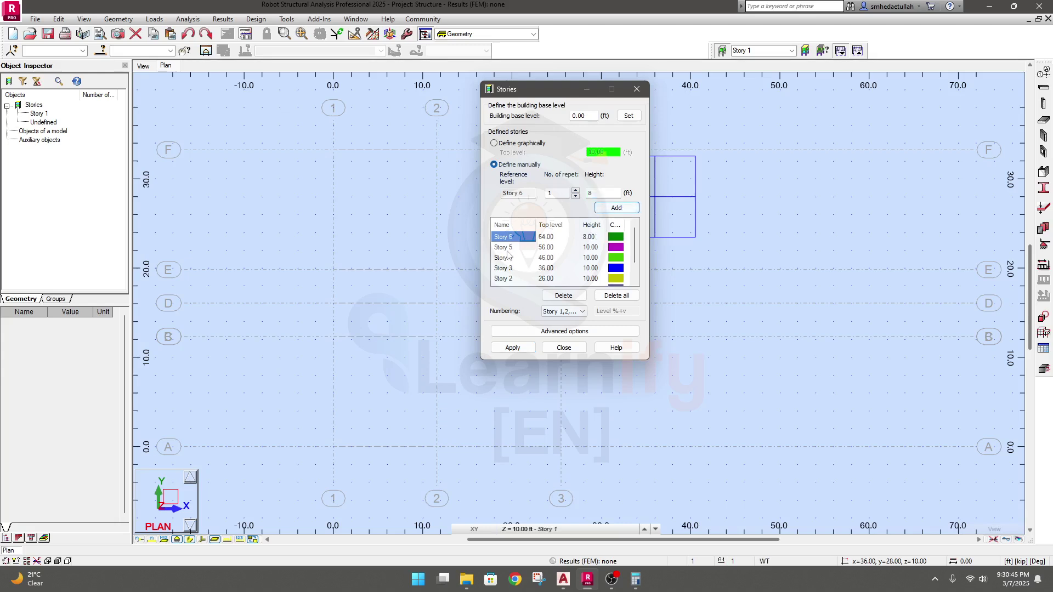
# Step: Rename Story 5 to Roof, using the name as a new template for the selected story only
pyautogui.click(503, 248)
pyautogui.click(503, 248)
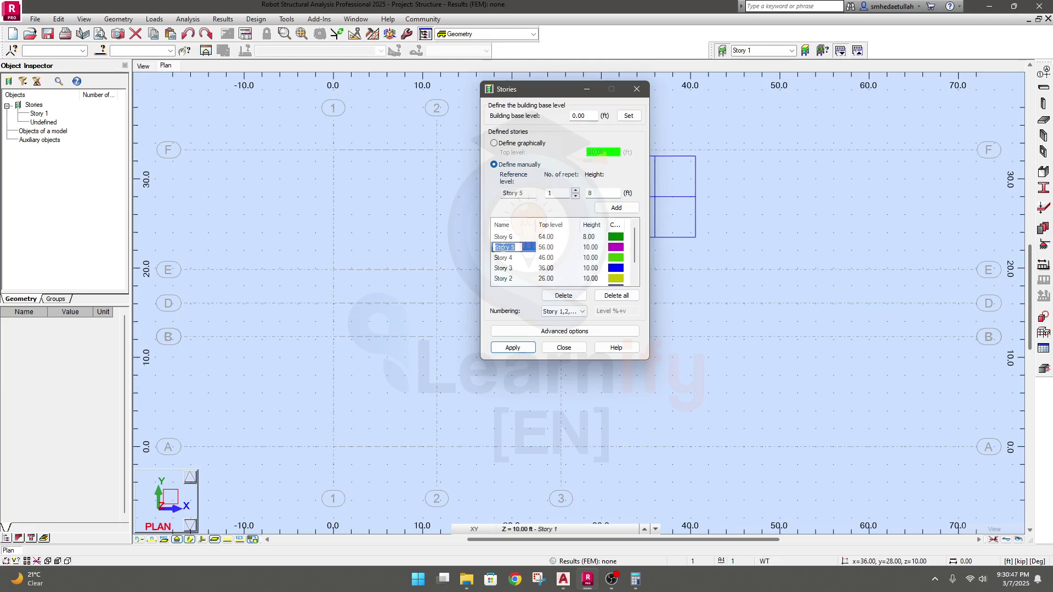
pyautogui.write('T')
pyautogui.write('Roof')
pyautogui.click(500, 239)
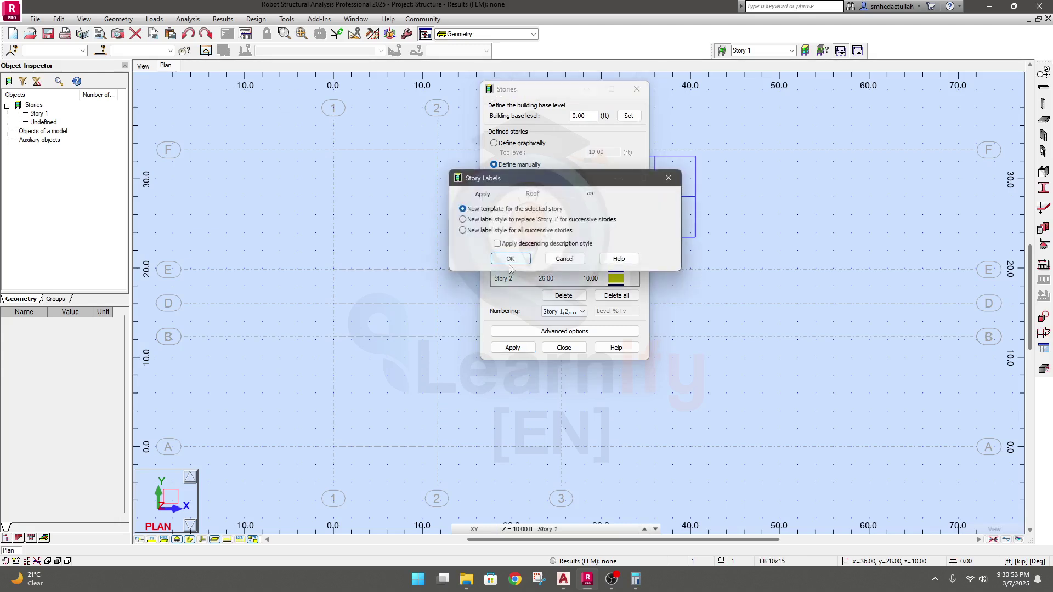
pyautogui.click(510, 256)
# Step: Rename the topmost 8 ft story to TR, using the name as a new template for the selected story only
pyautogui.click(512, 239)
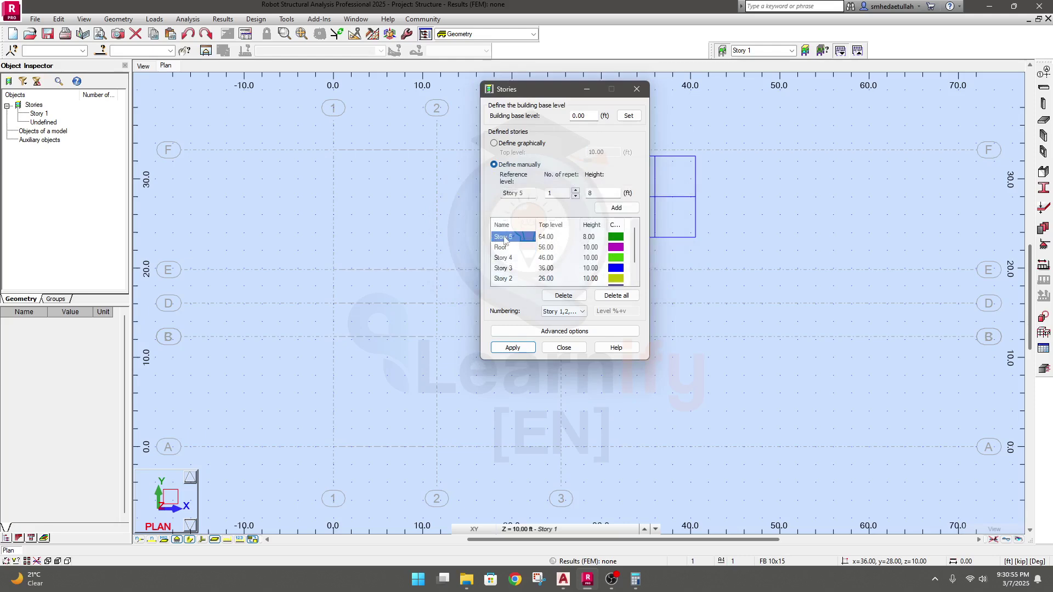
pyautogui.click(505, 239)
pyautogui.click(520, 348)
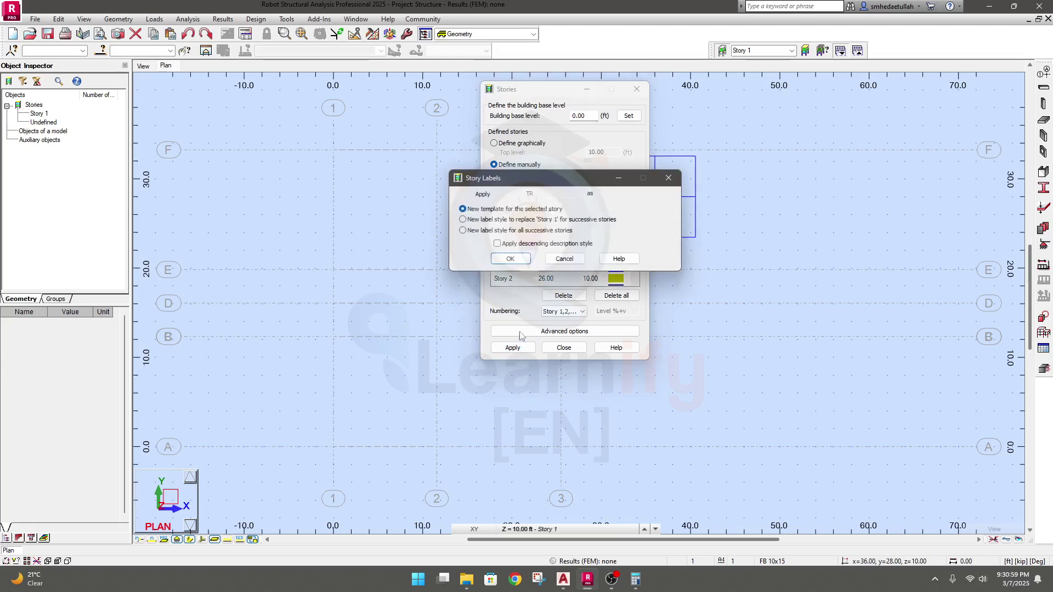
pyautogui.click(510, 259)
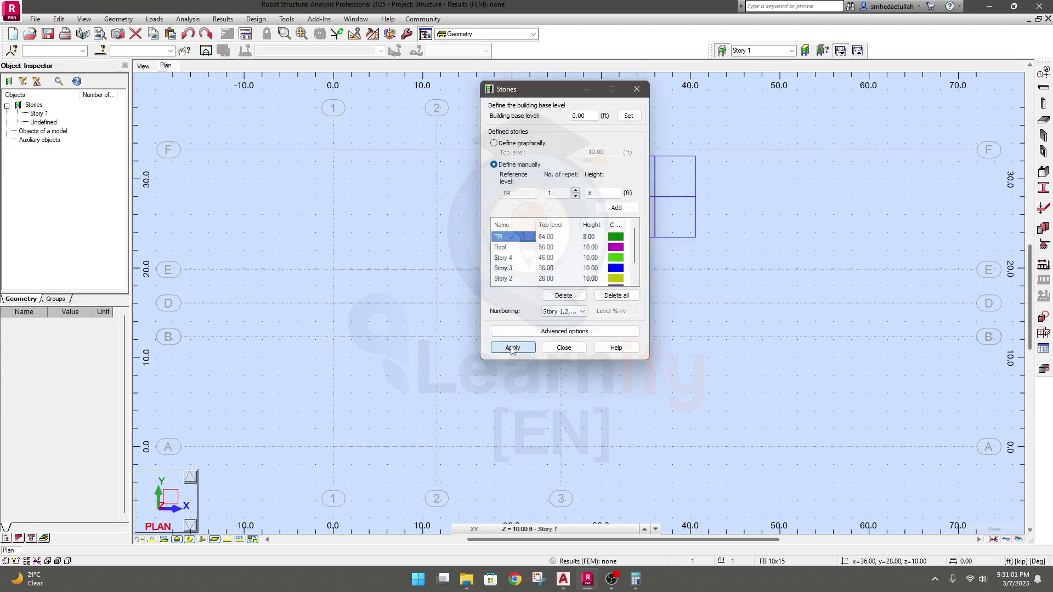
pyautogui.click(511, 349)
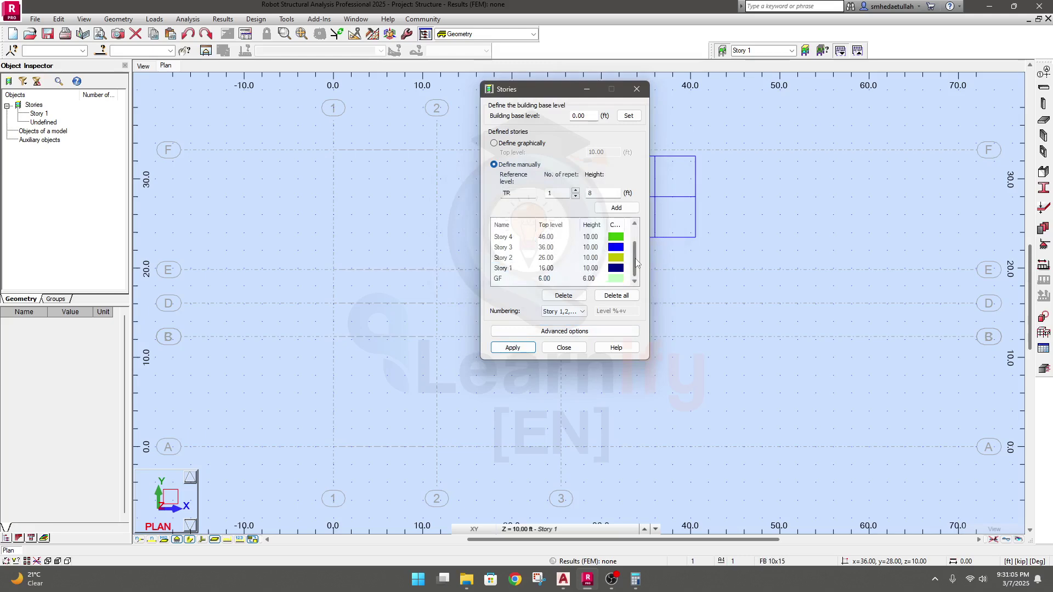
# Step: Check the heights and levels of the defined stories, apply them and close the story definition
pyautogui.scroll(1, 598, 270)
pyautogui.scroll(-1, 594, 274)
pyautogui.click(592, 238)
pyautogui.scroll(1, 594, 244)
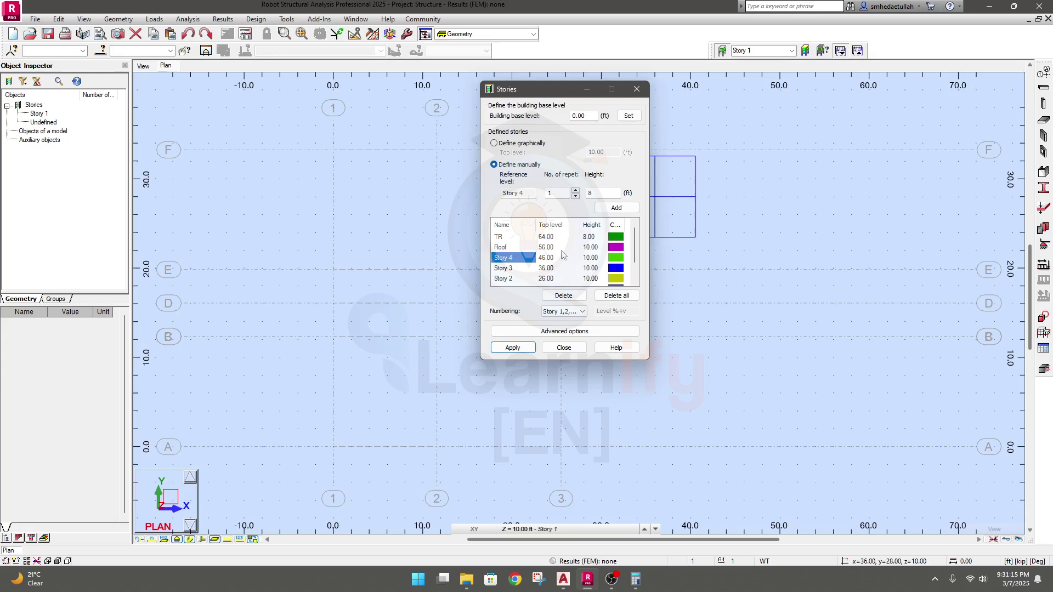
pyautogui.click(591, 247)
pyautogui.click(588, 238)
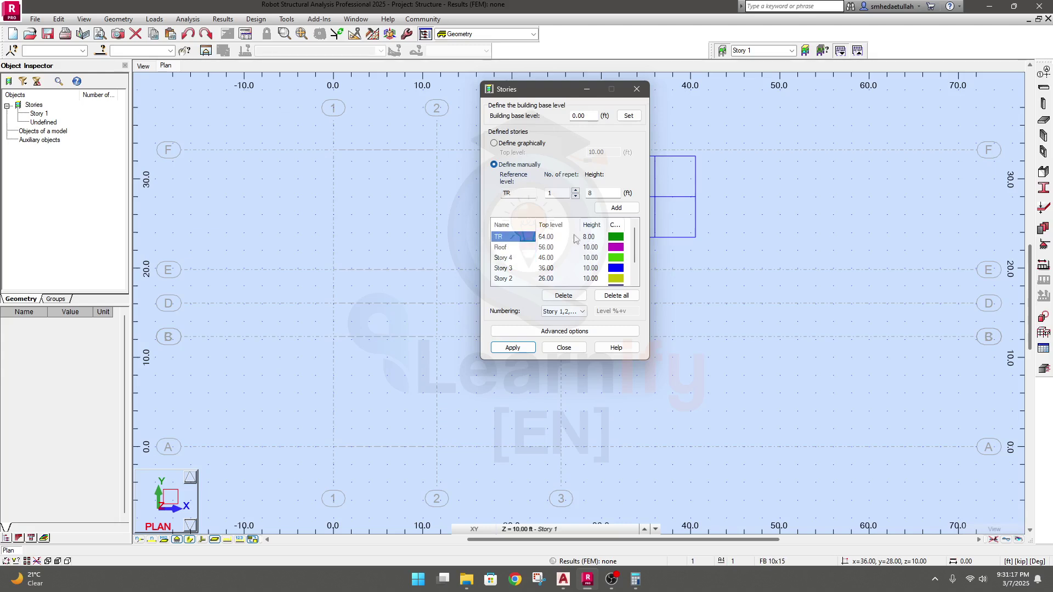
pyautogui.click(511, 347)
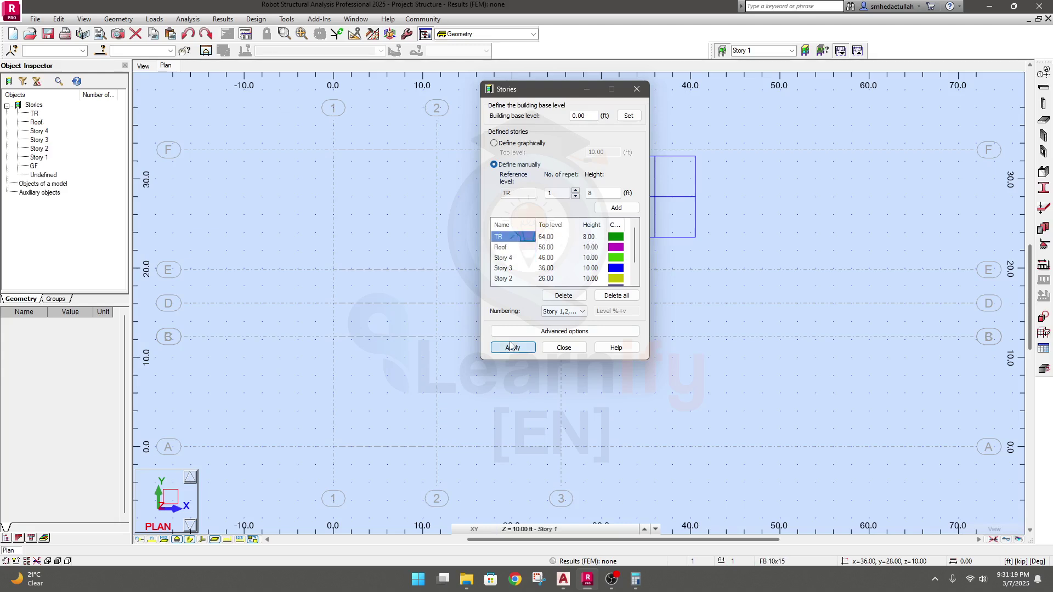
pyautogui.click(563, 348)
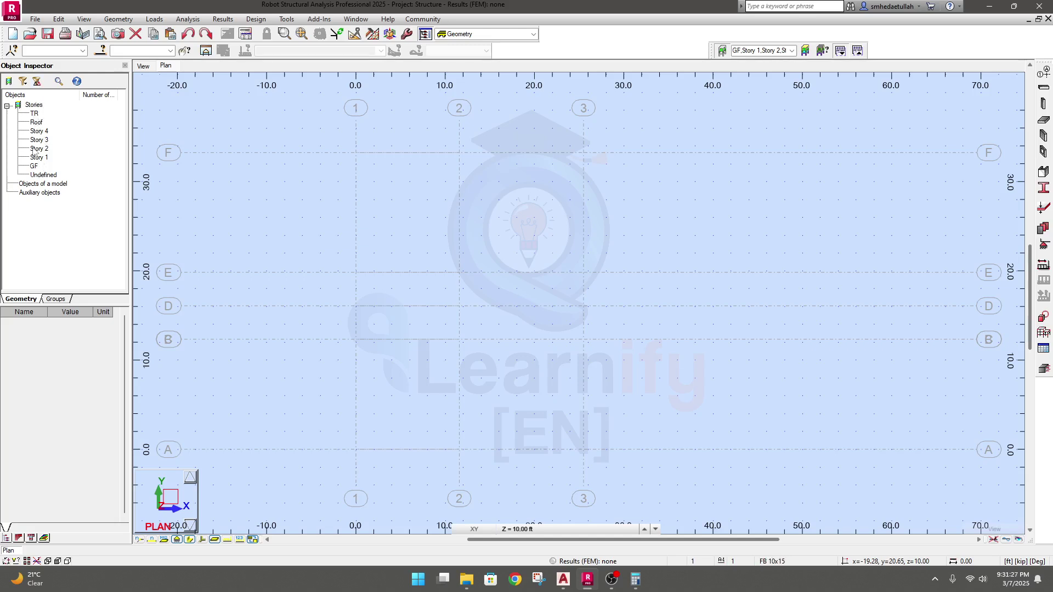
# Step: Set the plan view's working level to GF at 6.00 ft
pyautogui.scroll(2, 425, 340)
pyautogui.scroll(-2, 468, 359)
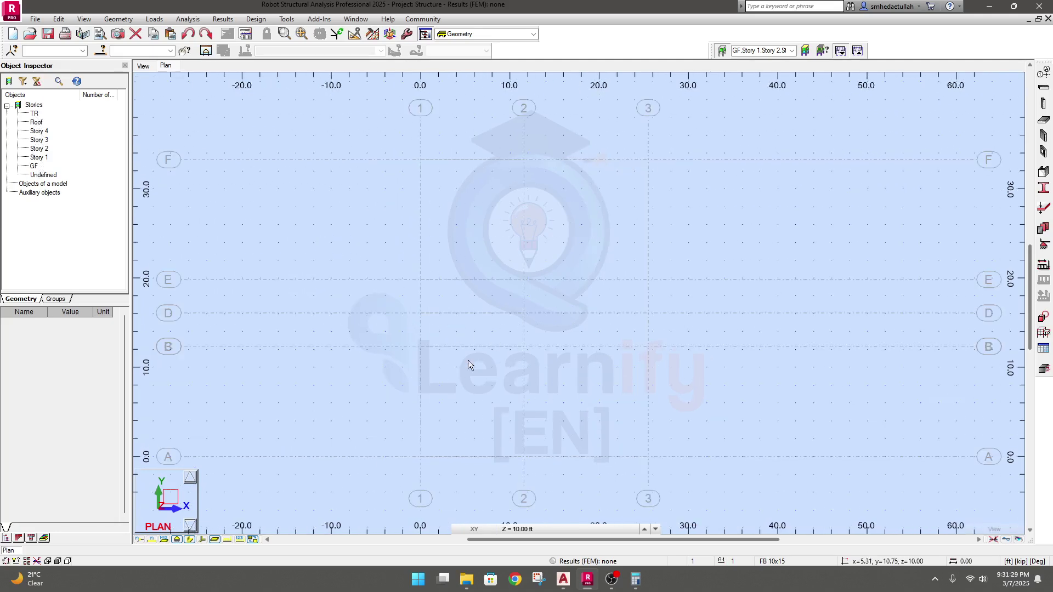
pyautogui.click(522, 529)
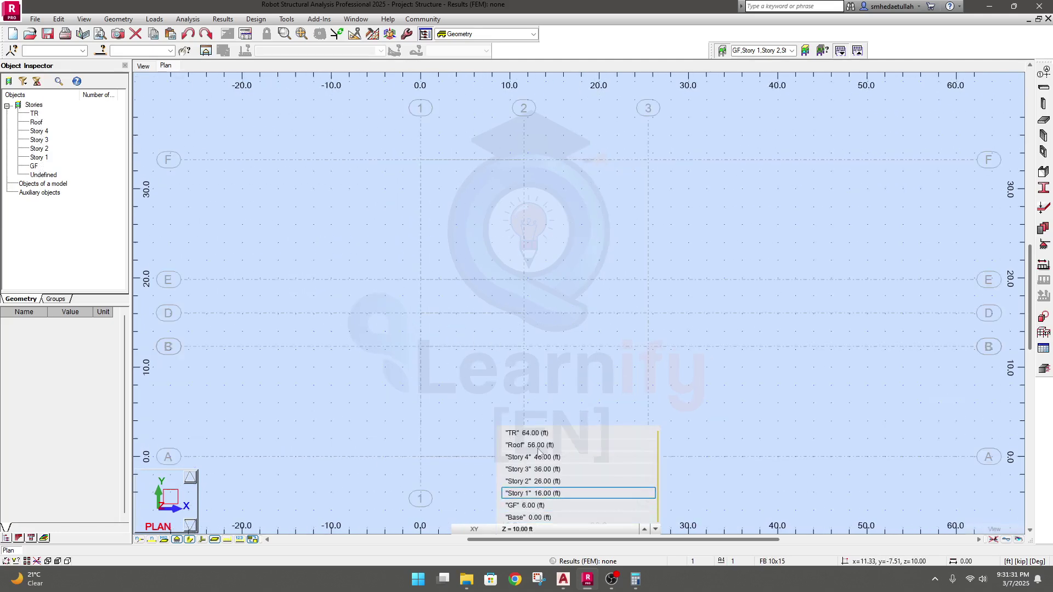
pyautogui.click(551, 445)
pyautogui.click(547, 530)
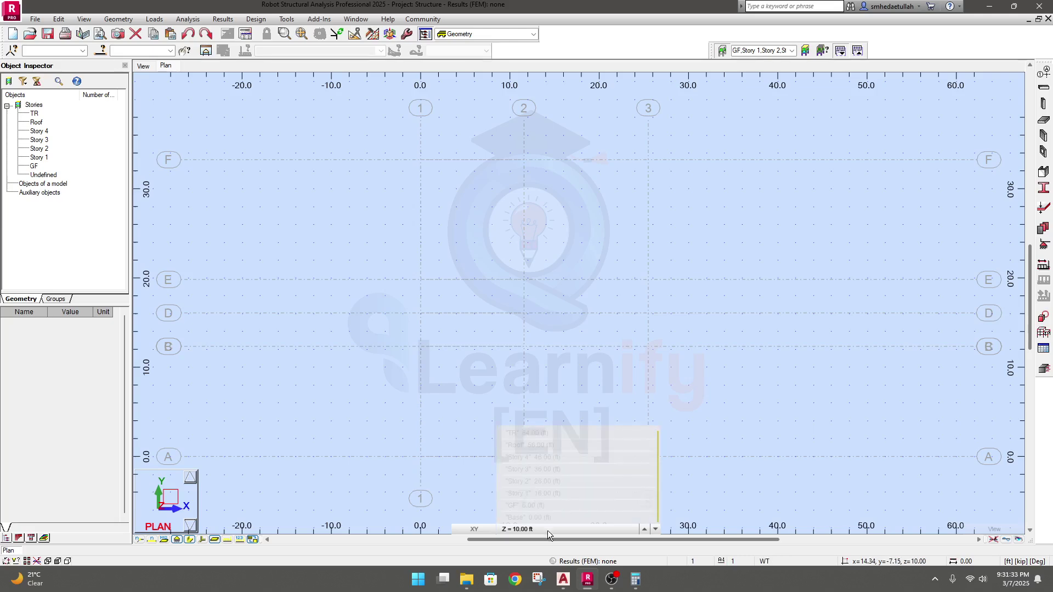
pyautogui.click(542, 504)
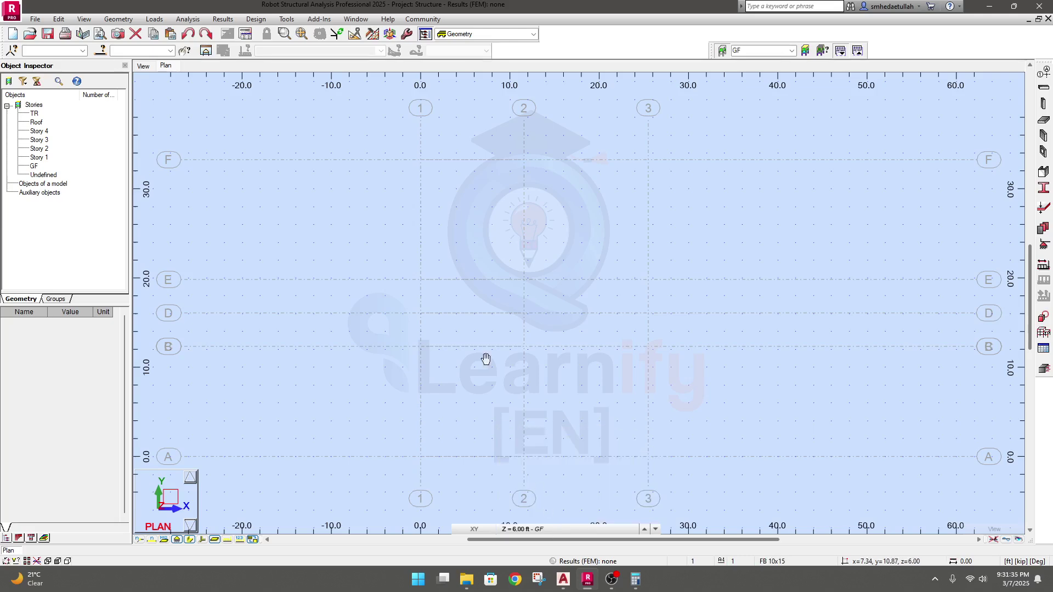
pyautogui.moveTo(483, 360); pyautogui.dragTo(523, 361, button='middle')
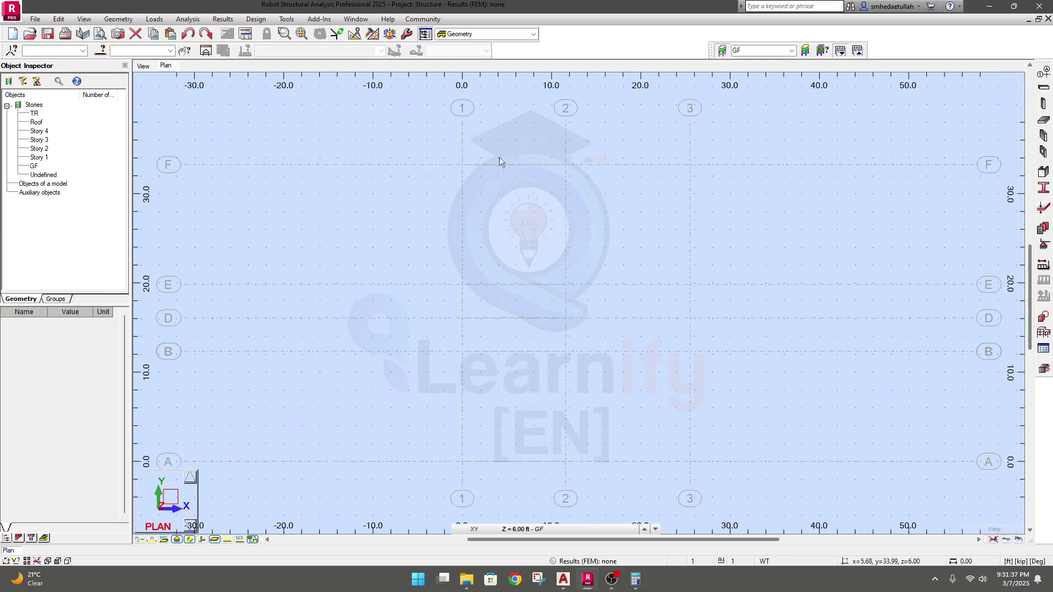
pyautogui.moveTo(512, 260); pyautogui.dragTo(515, 259, button='middle')
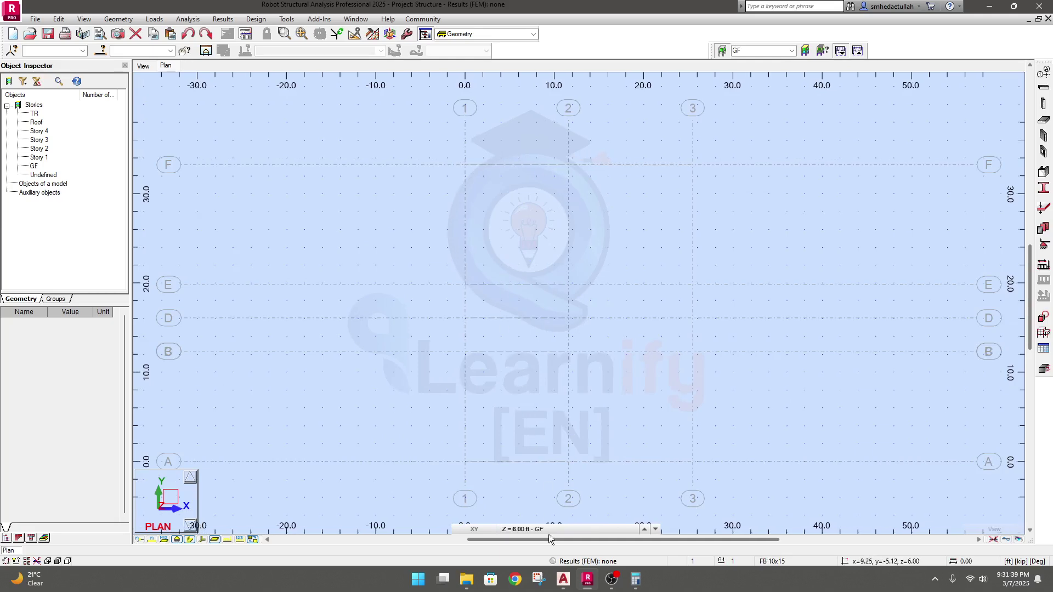
pyautogui.click(502, 529)
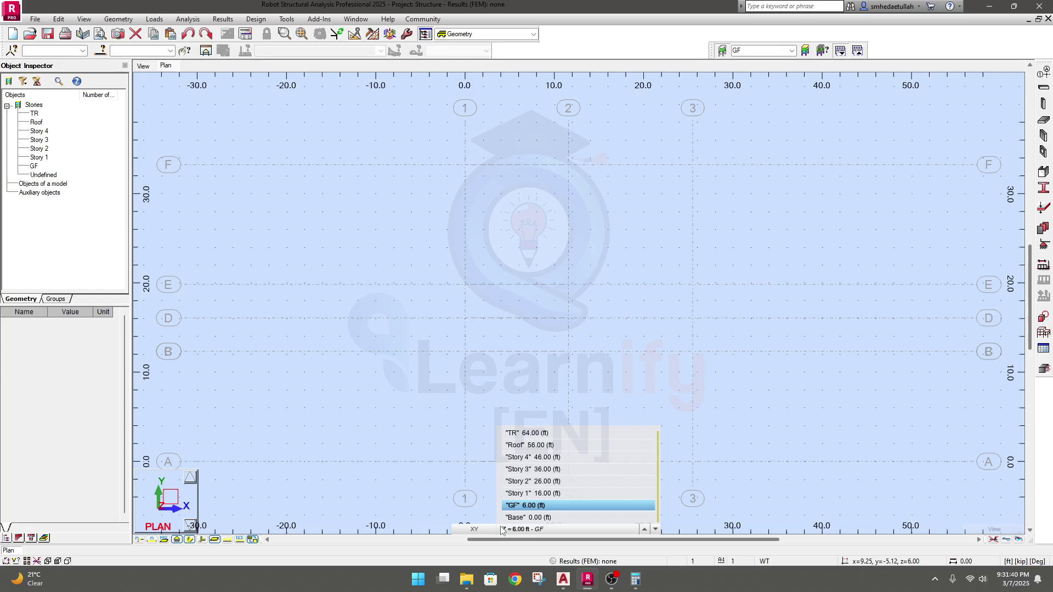
pyautogui.click(535, 531)
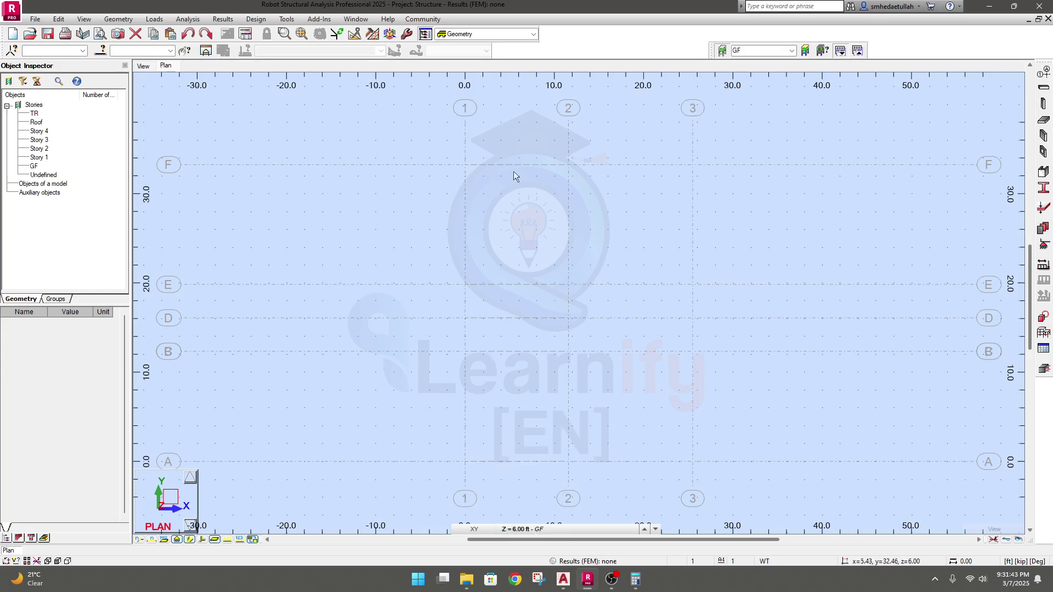
pyautogui.click(535, 529)
pyautogui.click(539, 531)
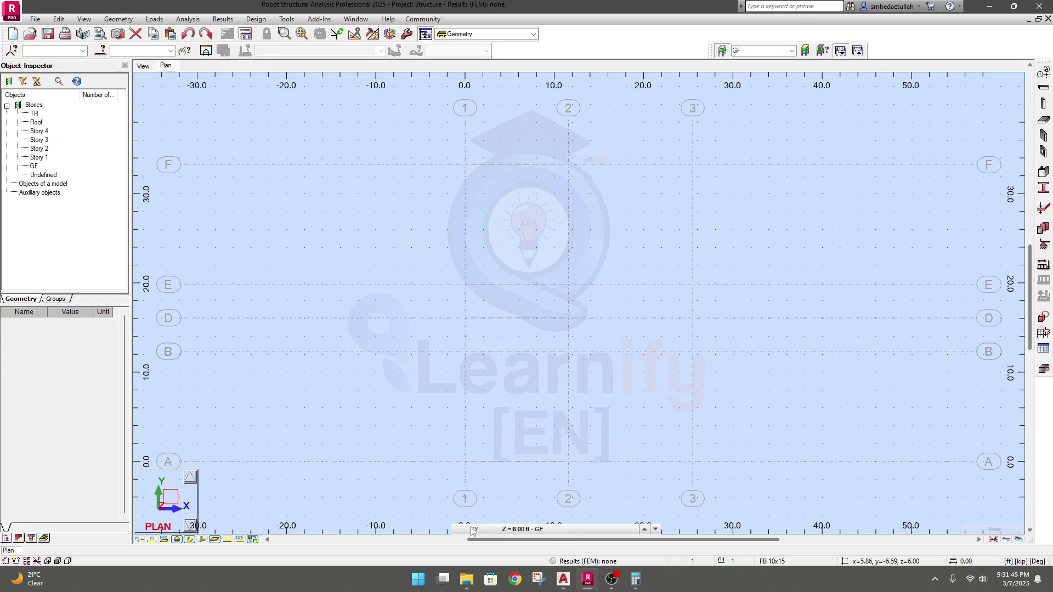
pyautogui.click(539, 530)
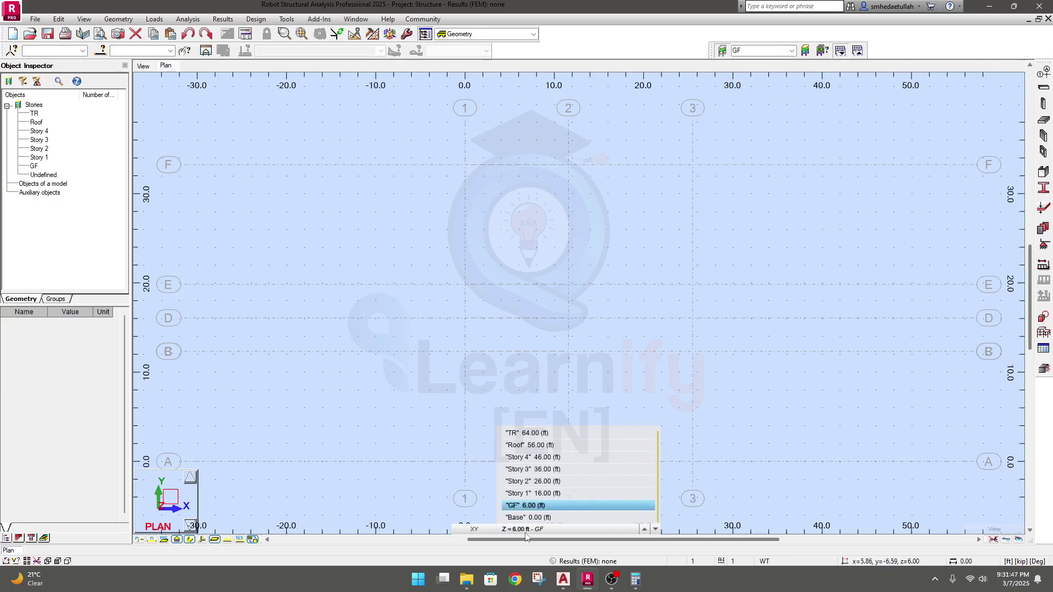
pyautogui.click(536, 505)
# Step: Start the Column definition on the GF level and set the section type to RC column with section C 18x18
pyautogui.moveTo(755, 376); pyautogui.dragTo(726, 383, button='middle')
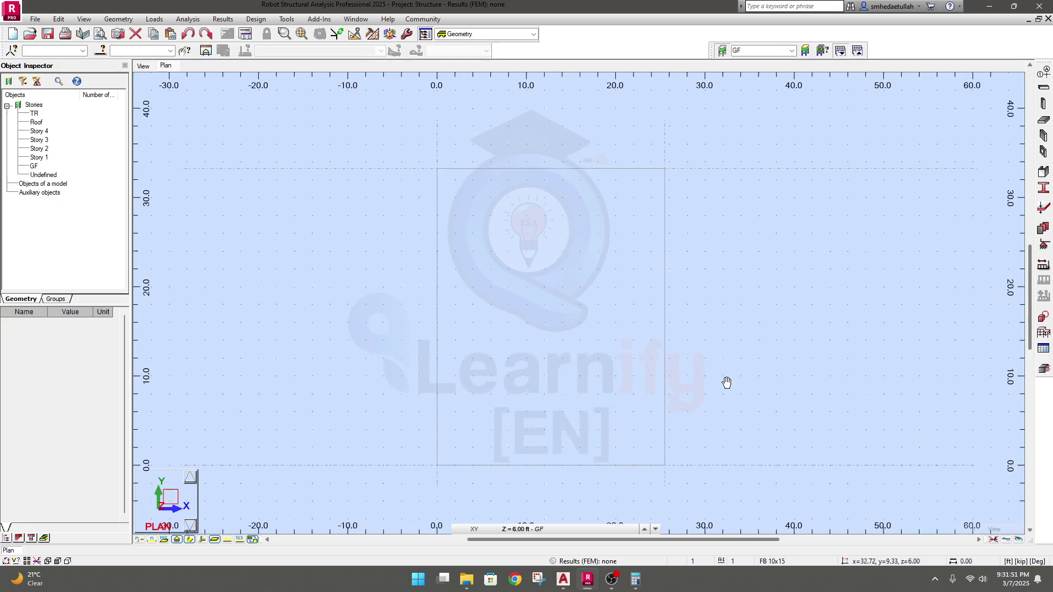
pyautogui.click(1044, 103)
pyautogui.moveTo(935, 71); pyautogui.dragTo(802, 172)
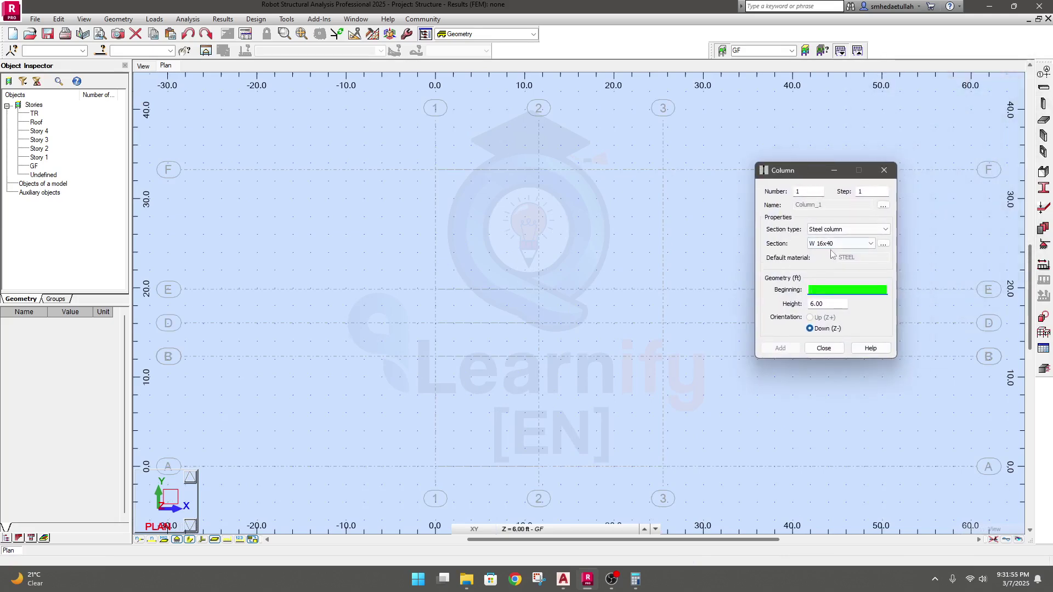
pyautogui.click(832, 230)
pyautogui.click(834, 246)
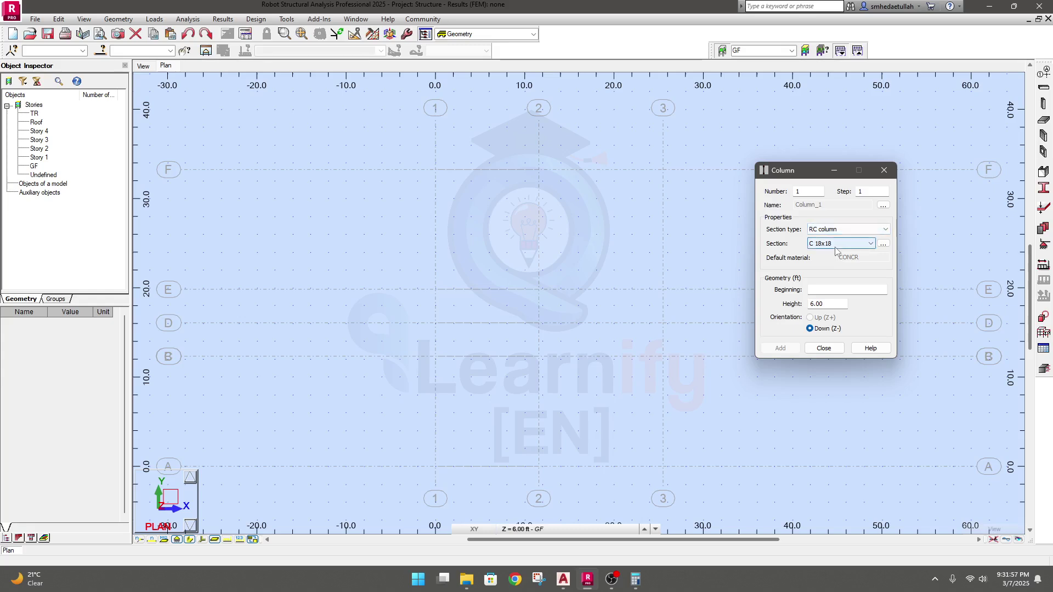
pyautogui.click(835, 244)
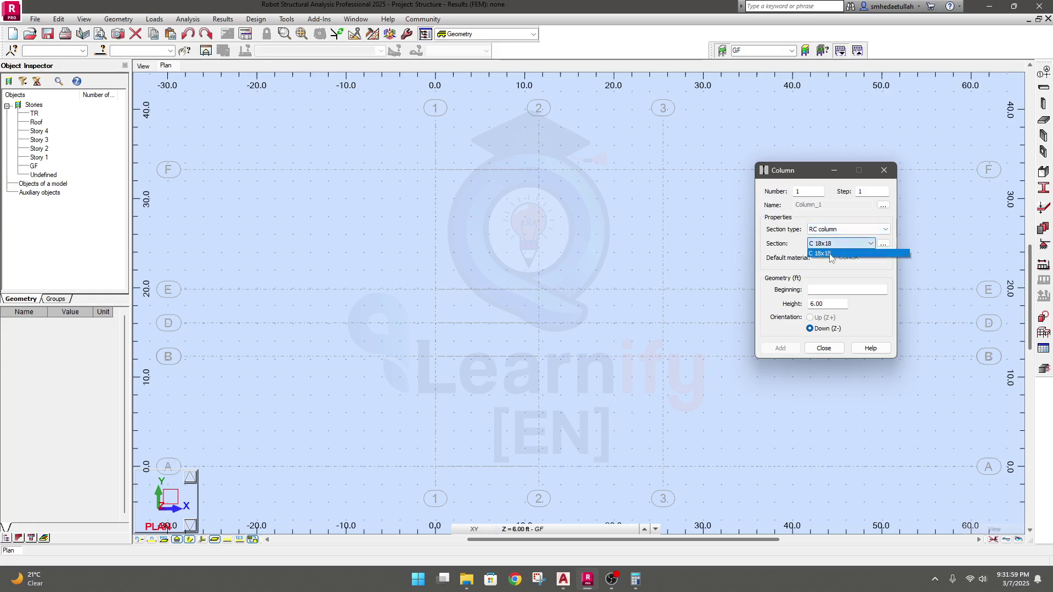
pyautogui.click(831, 254)
# Step: Start defining a new RC column section and set its material to CONCR_3.5
pyautogui.click(883, 244)
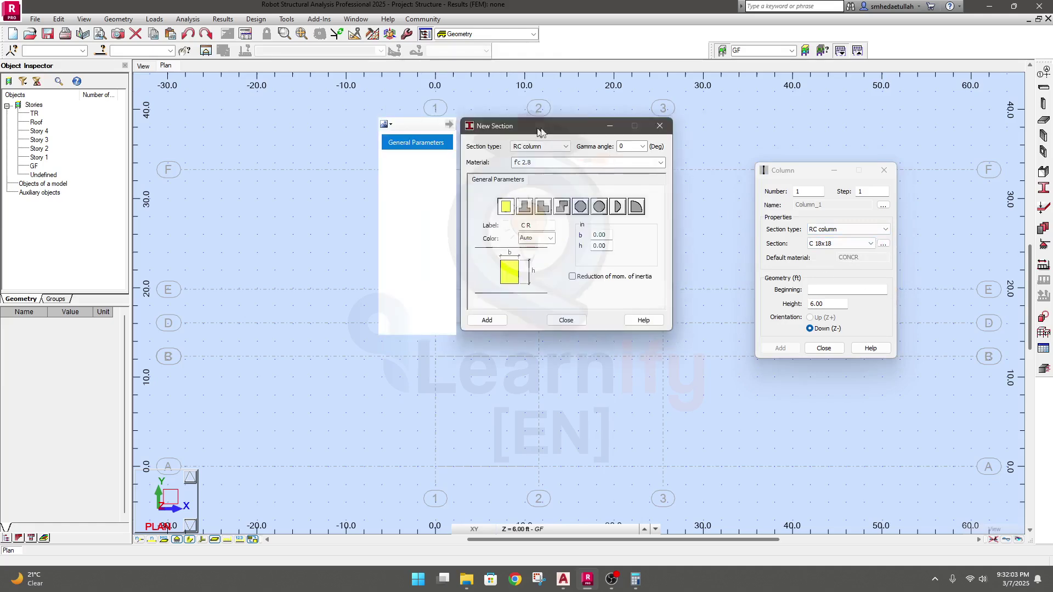
pyautogui.moveTo(541, 121); pyautogui.dragTo(804, 127)
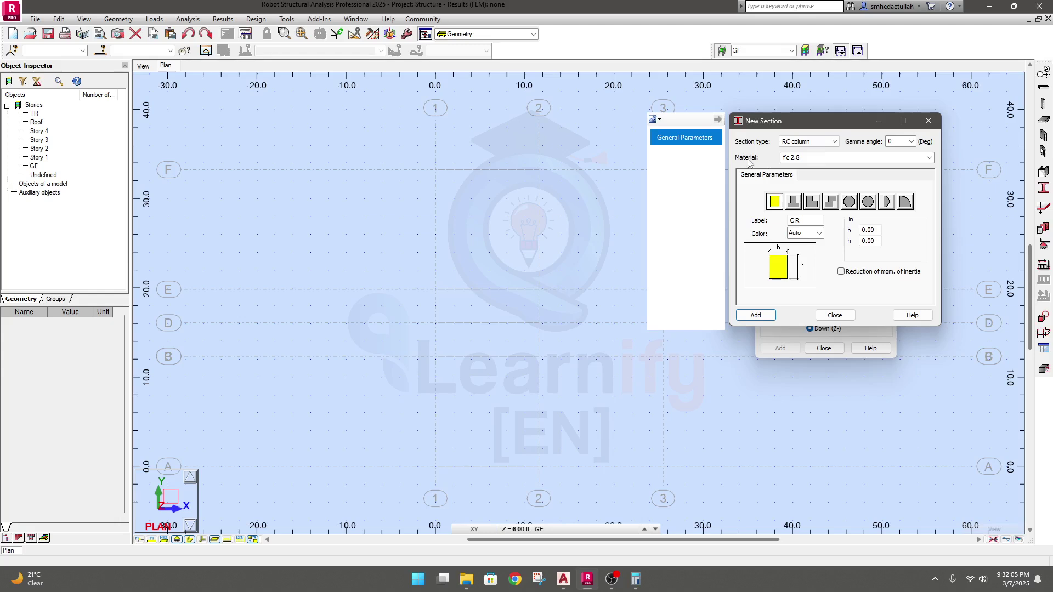
pyautogui.click(837, 158)
pyautogui.click(928, 158)
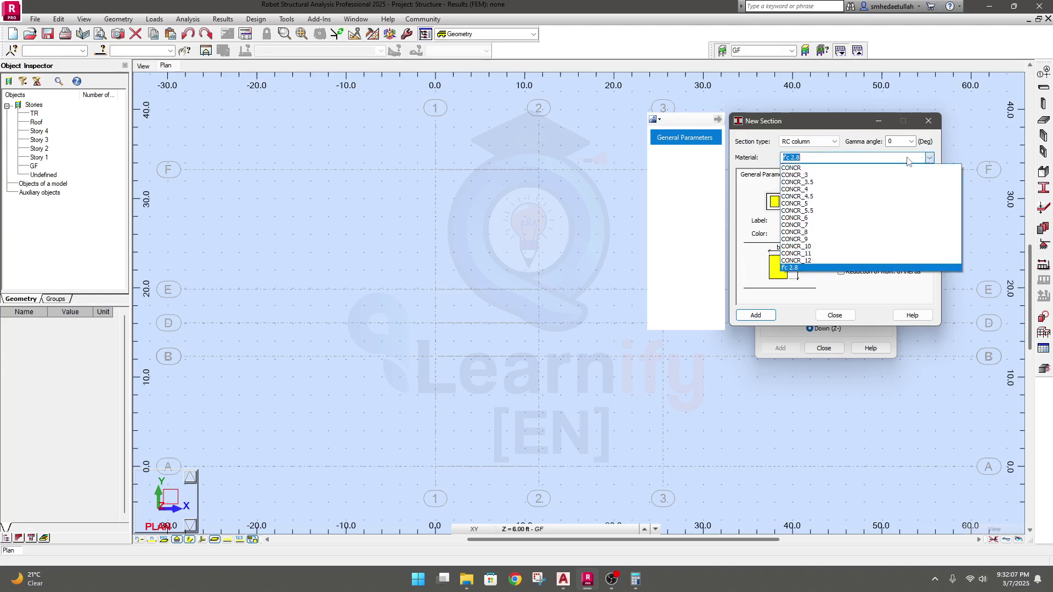
pyautogui.click(822, 183)
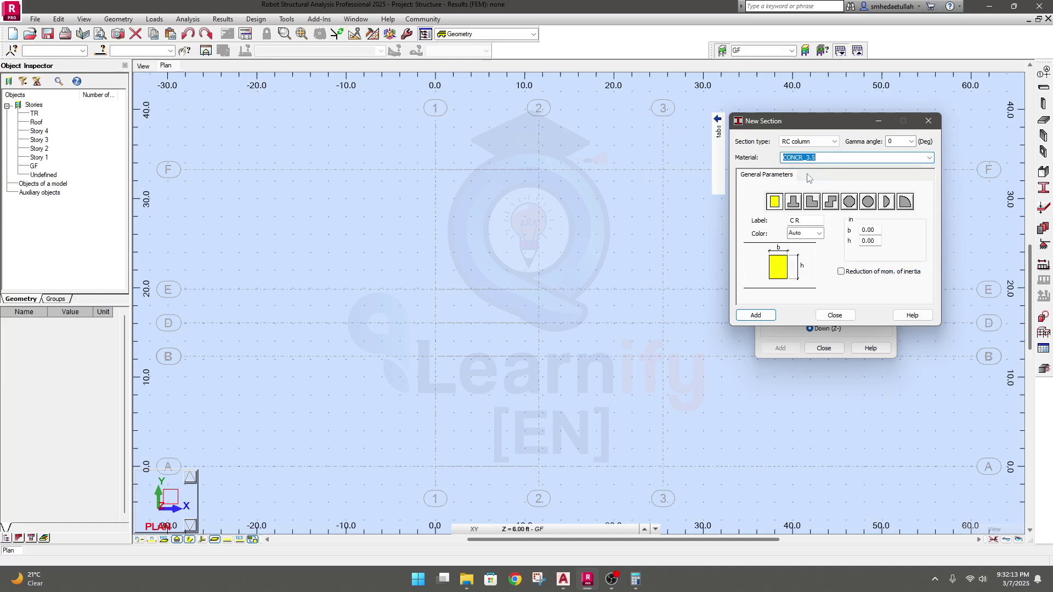
# Step: Set the section's b and h to 12 in each, label it C1 12x12 and add it
pyautogui.click(876, 231)
pyautogui.write('12')
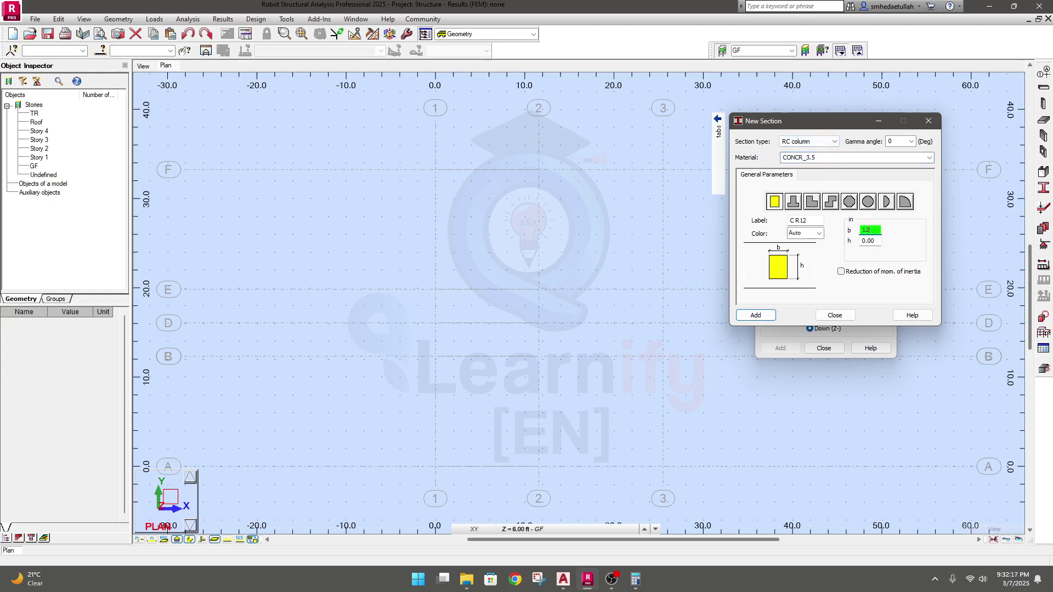
pyautogui.press('Tab')
pyautogui.write('12')
pyautogui.doubleClick(874, 242)
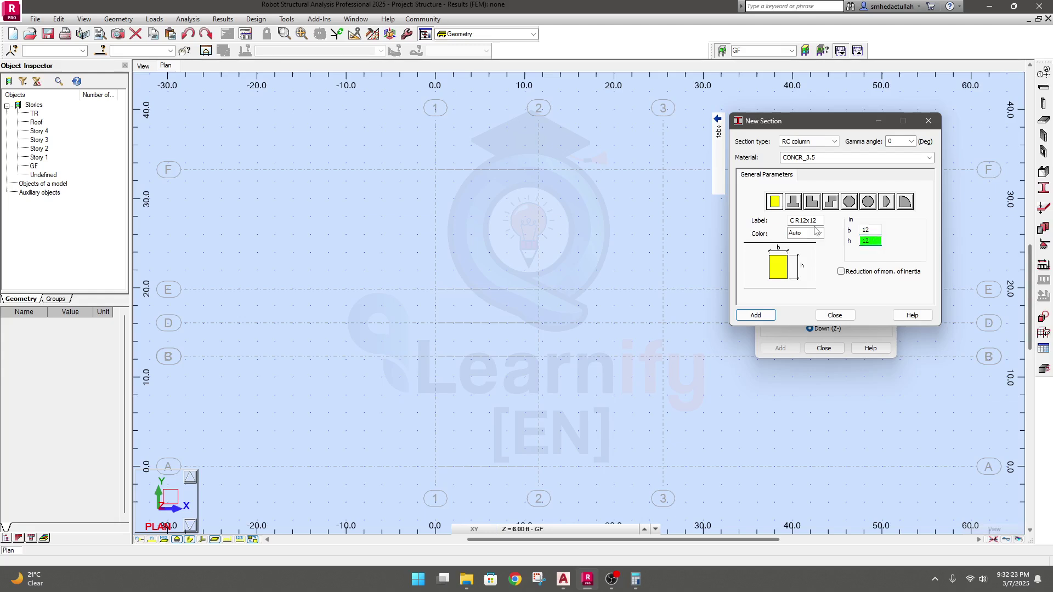
pyautogui.click(798, 220)
pyautogui.press('BackSpace')
pyautogui.press('BackSpace')
pyautogui.write('1')
pyautogui.click(756, 316)
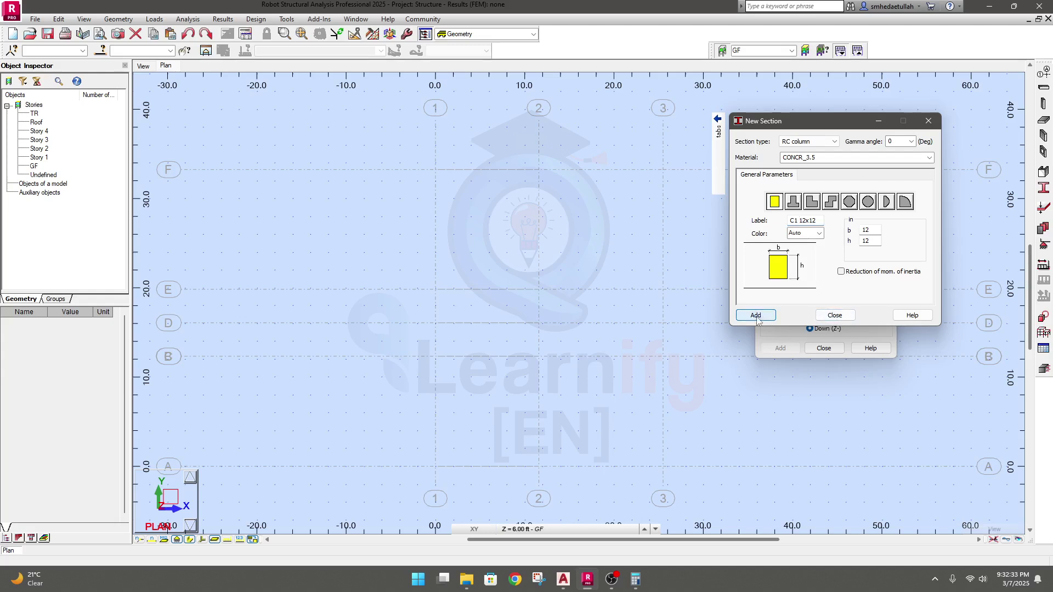
# Step: Add a second column section labelled C2 12x15 with b 12 in and h 15 in
pyautogui.moveTo(838, 125); pyautogui.dragTo(617, 124)
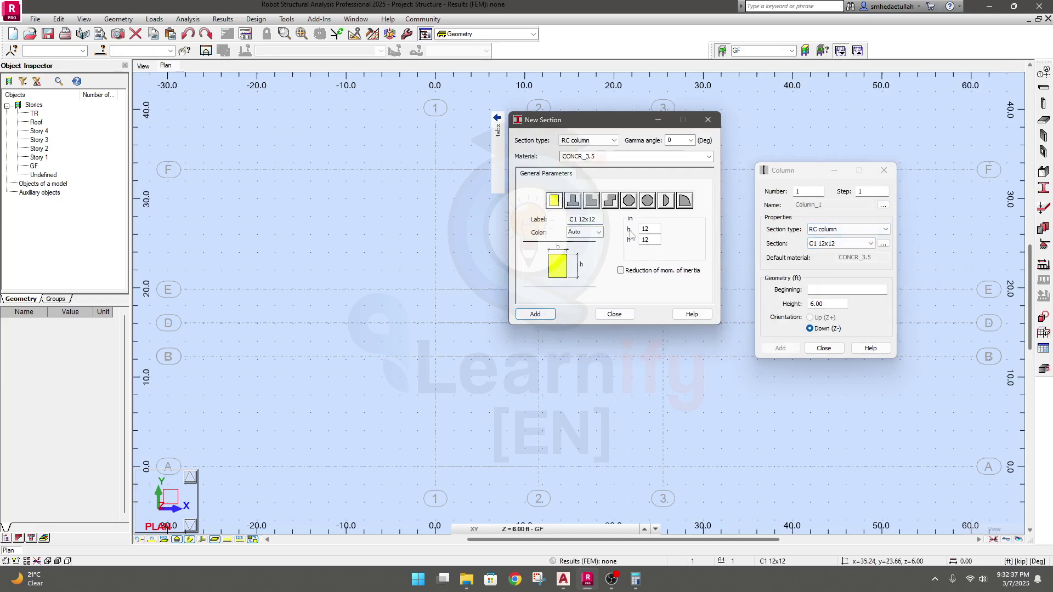
pyautogui.click(575, 218)
pyautogui.press('BackSpace')
pyautogui.write('2x15')
pyautogui.doubleClick(657, 229)
pyautogui.doubleClick(646, 239)
pyautogui.write('15')
pyautogui.click(531, 316)
# Step: Add a third column section labelled C3 15x15 and close the section definition
pyautogui.click(576, 219)
pyautogui.write('15')
pyautogui.click(596, 219)
pyautogui.click(534, 314)
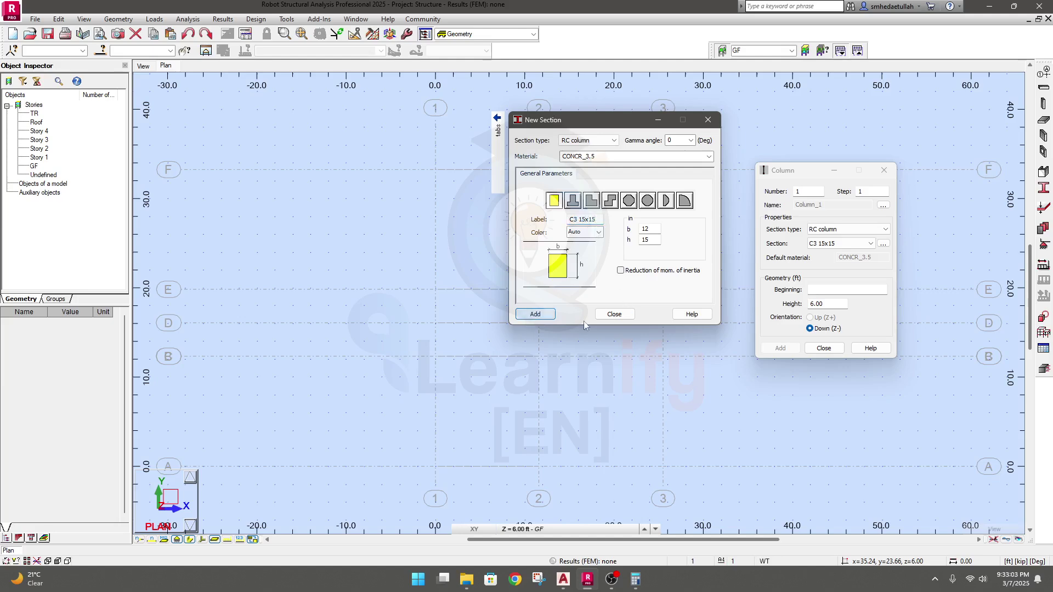
pyautogui.click(613, 314)
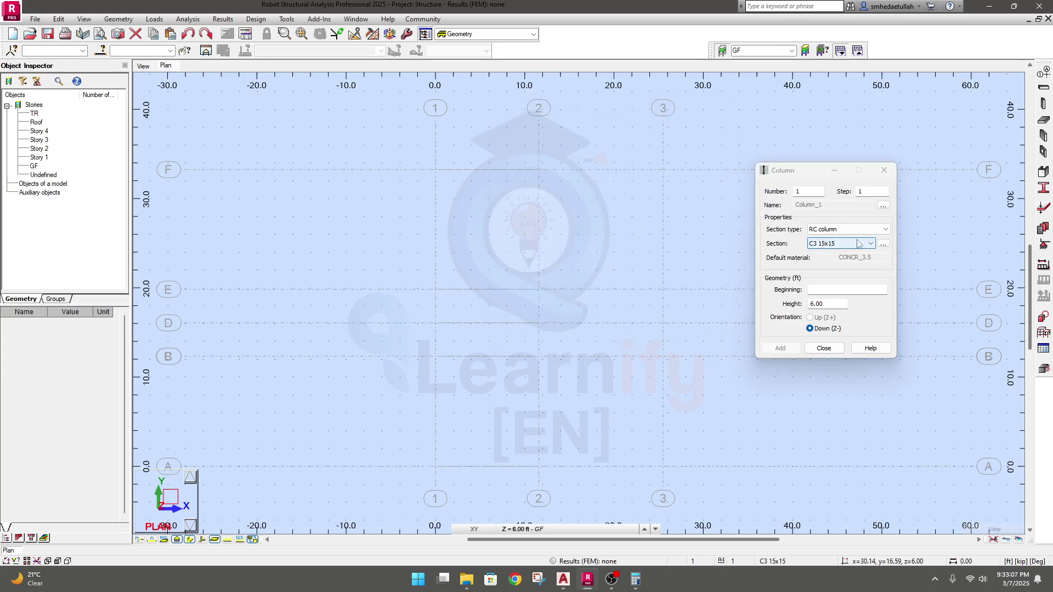
# Step: Choose C1 12x12 as the section for the new columns
pyautogui.click(820, 290)
pyautogui.click(834, 303)
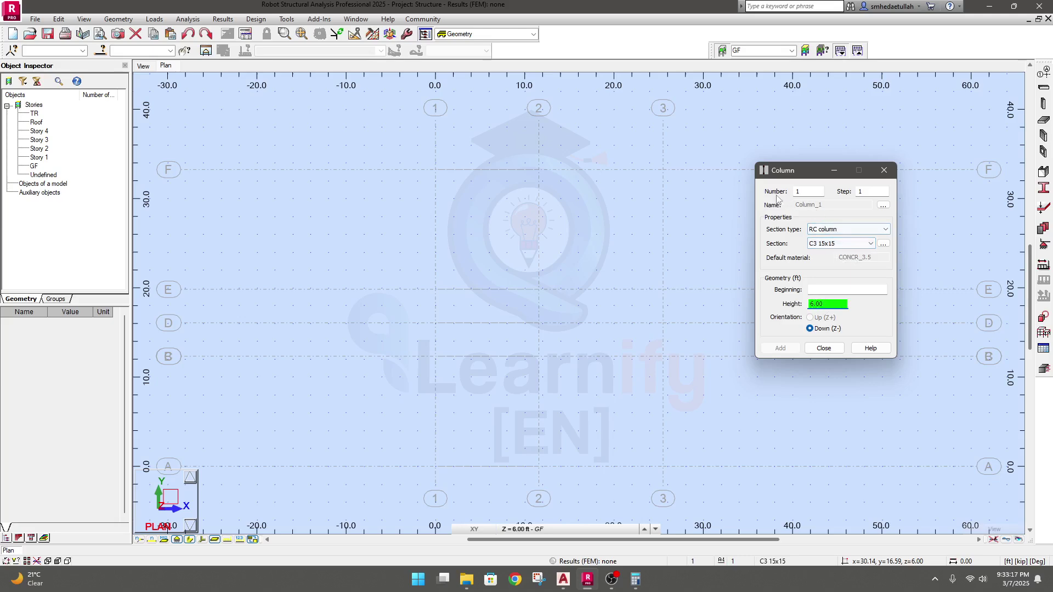
pyautogui.click(831, 242)
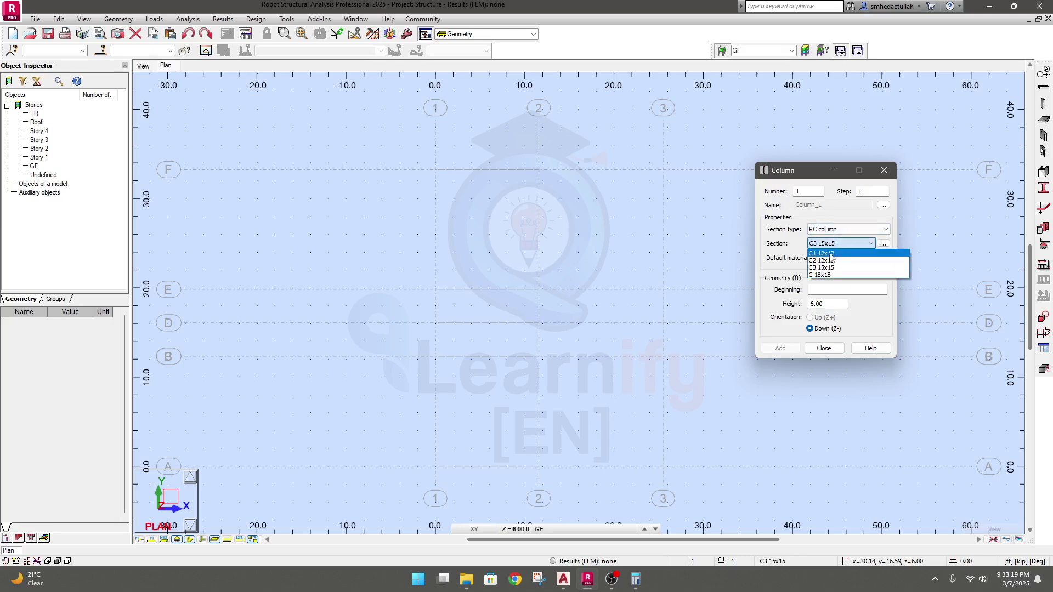
pyautogui.click(822, 252)
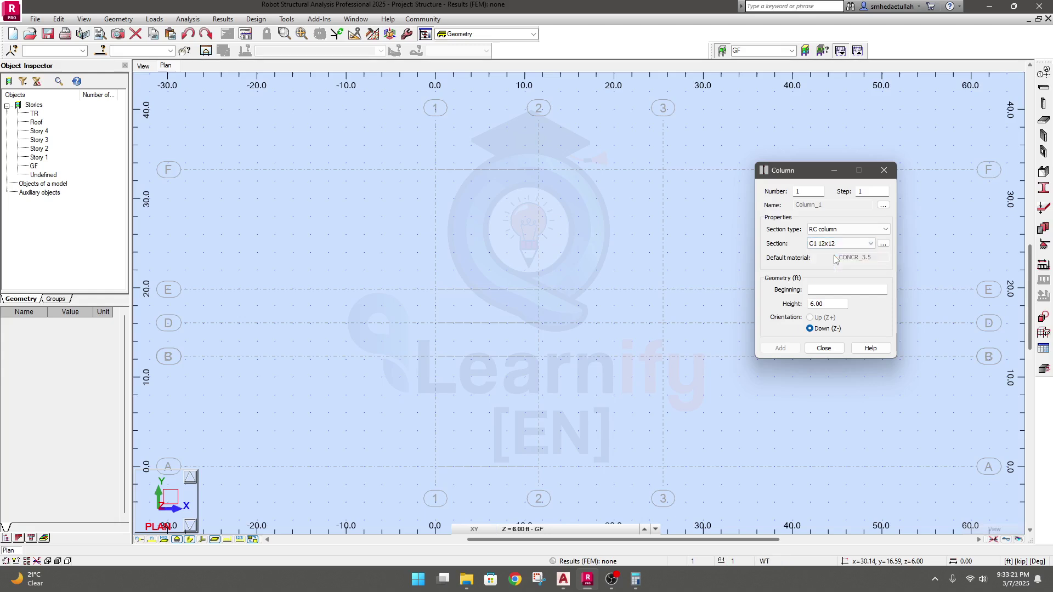
# Step: Switch to AutoCAD, examine where the C1 and C2 columns sit on the building's grid plan, and return to Robot Structural Analysis
pyautogui.moveTo(596, 588)
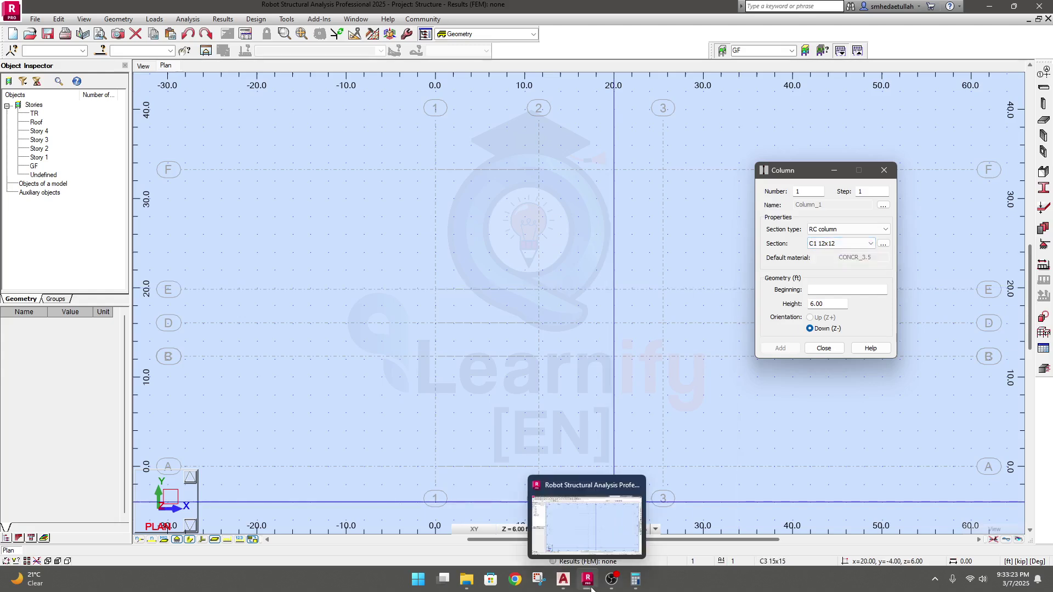
pyautogui.click(563, 580)
pyautogui.scroll(-4, 526, 329)
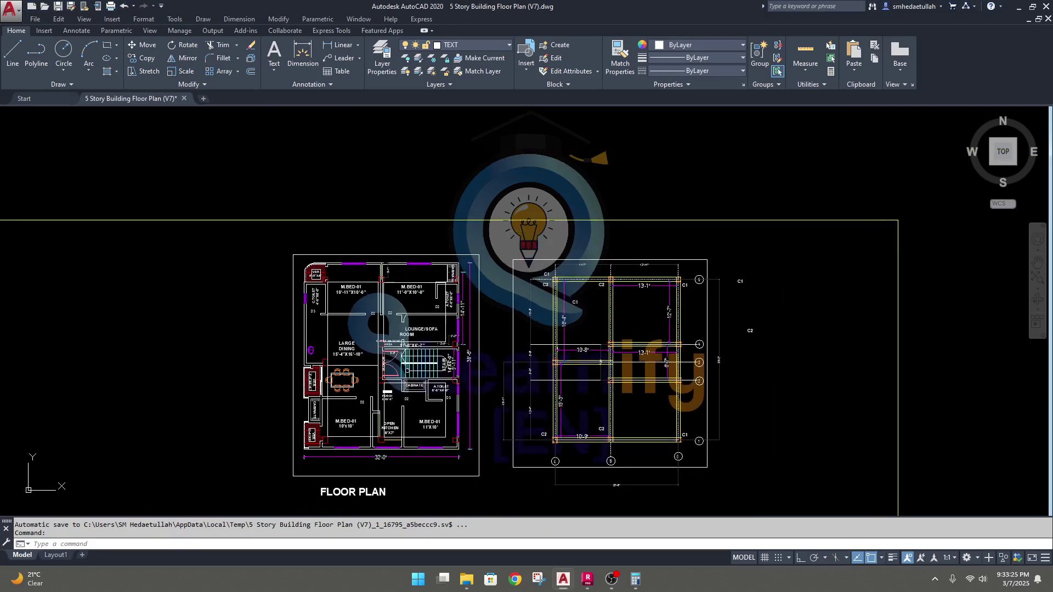
pyautogui.scroll(5, 565, 409)
pyautogui.scroll(-2, 542, 278)
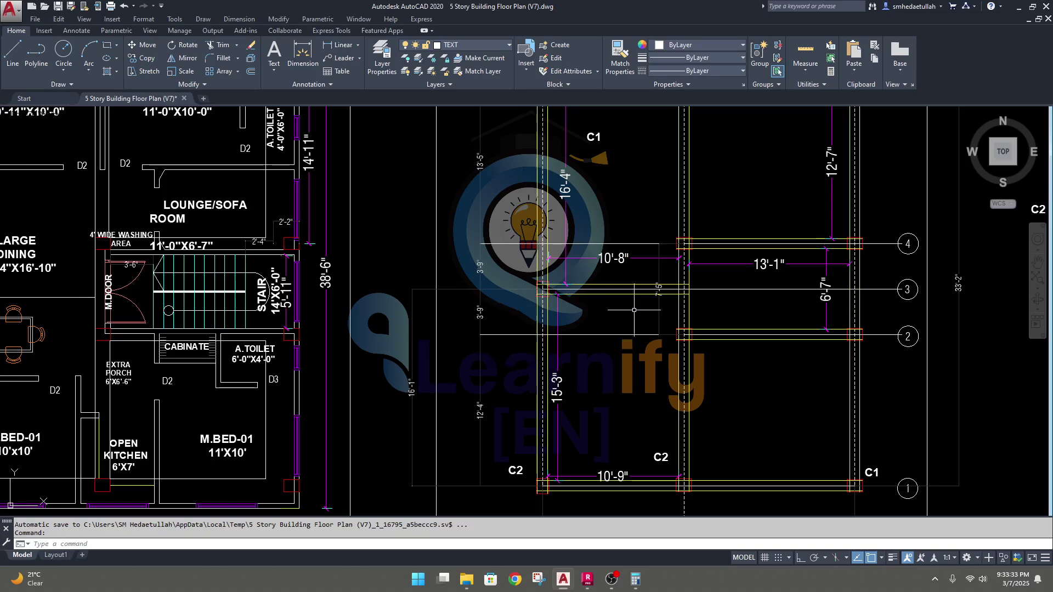
pyautogui.moveTo(725, 379); pyautogui.dragTo(698, 382, button='middle')
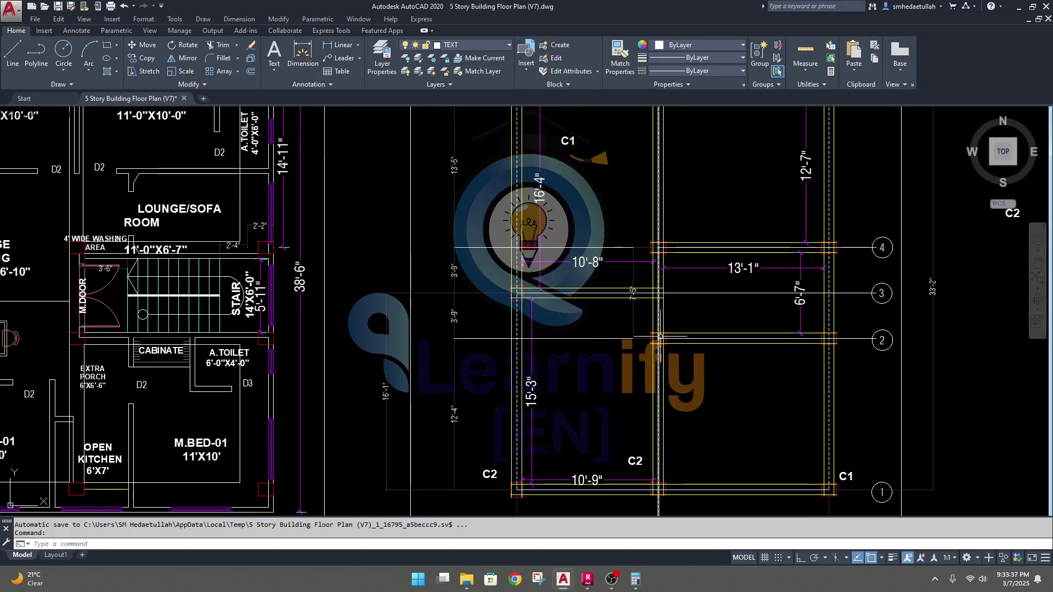
pyautogui.scroll(-4, 659, 334)
pyautogui.scroll(2, 650, 238)
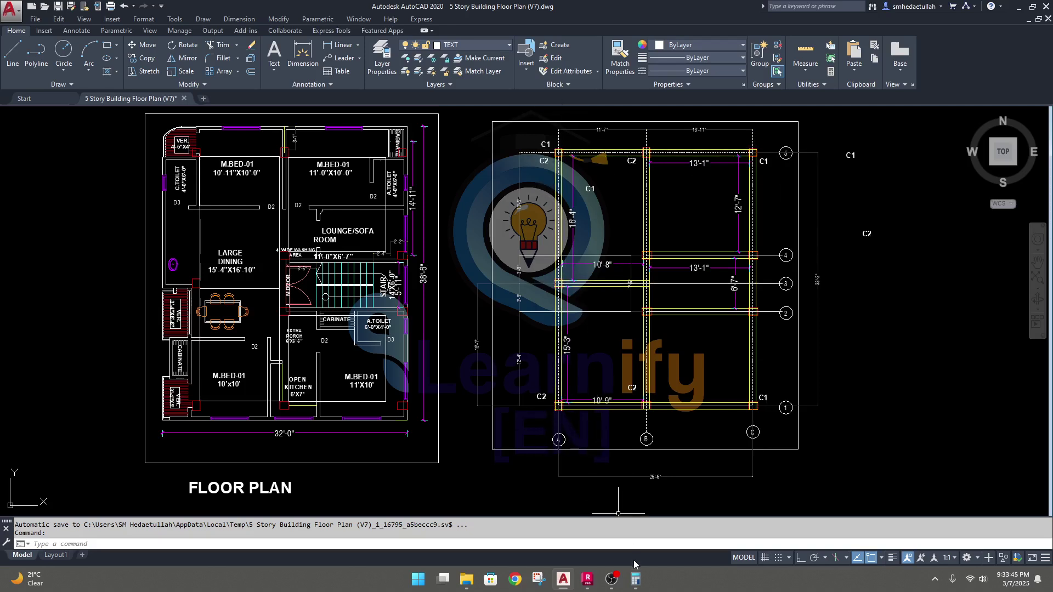
pyautogui.click(587, 579)
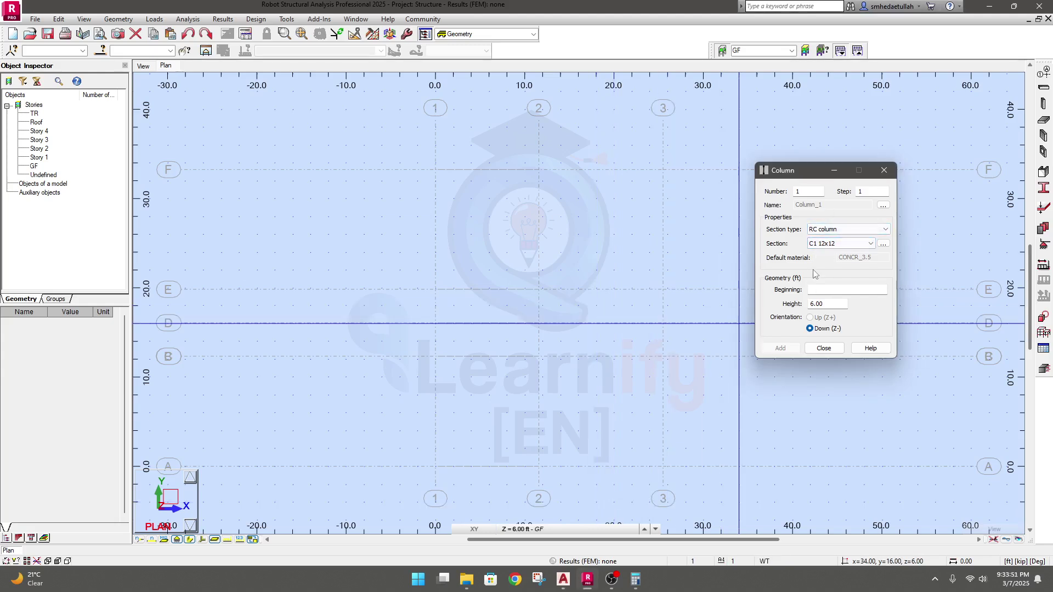
# Step: Place C1 12x12 columns 6 ft high at the four corner axis intersections 1-F, 3-F, 1-A and 3-A
pyautogui.doubleClick(827, 304)
pyautogui.click(823, 289)
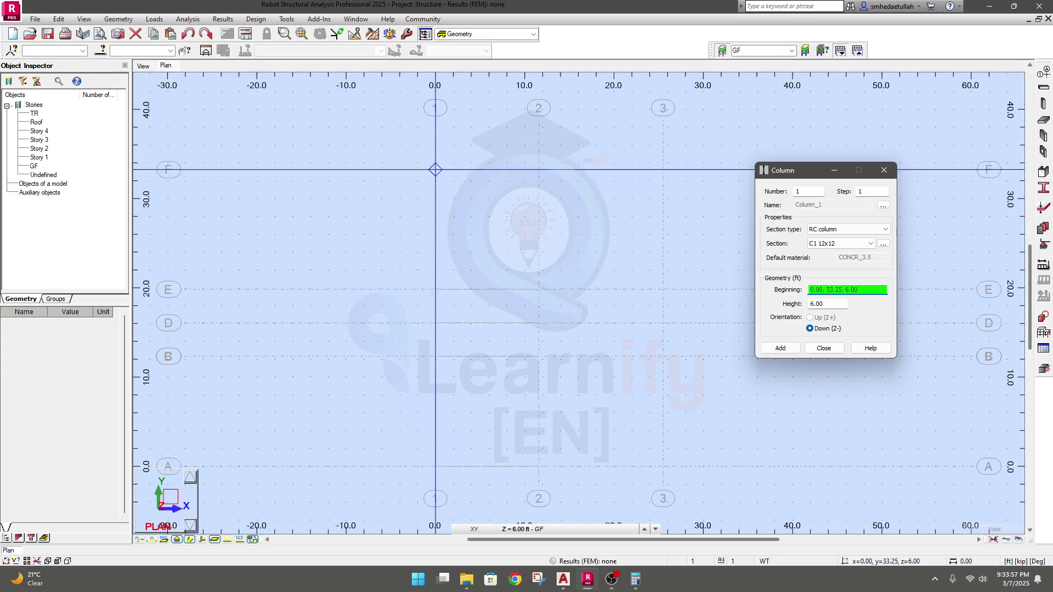
pyautogui.click(435, 170)
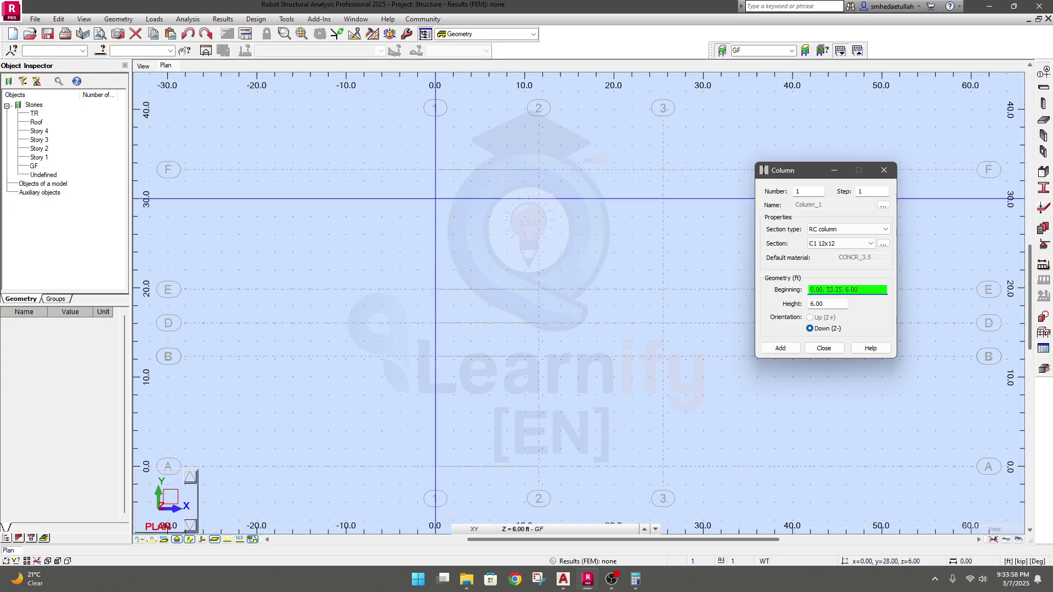
pyautogui.click(435, 169)
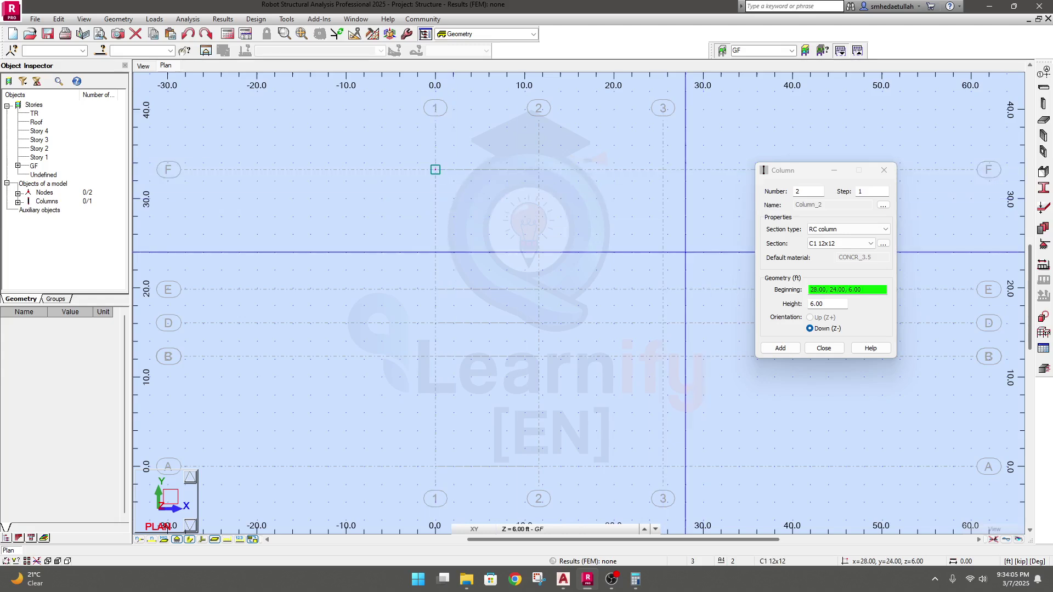
pyautogui.click(663, 169)
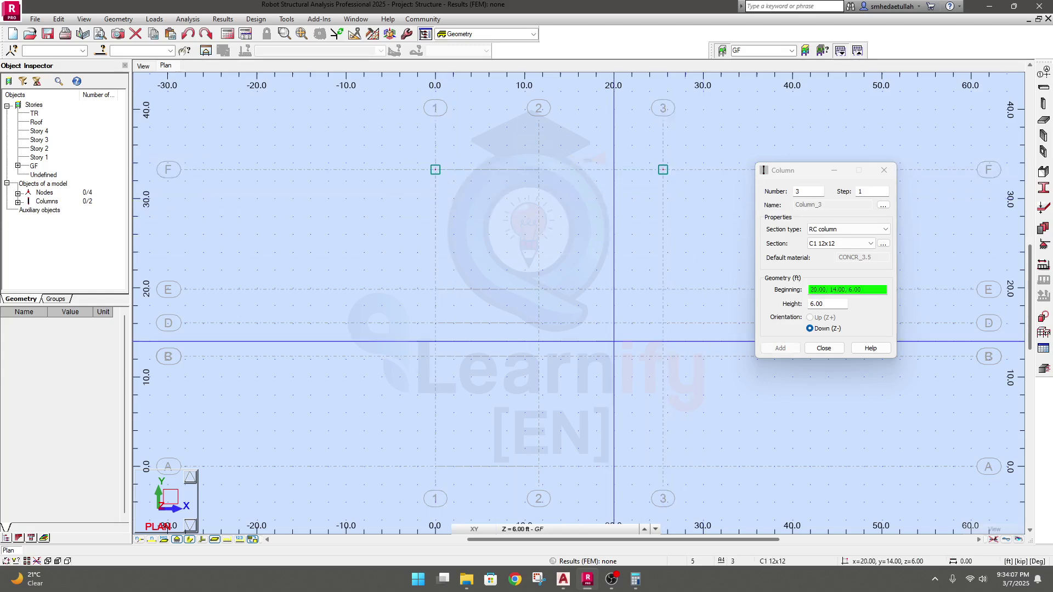
pyautogui.click(435, 466)
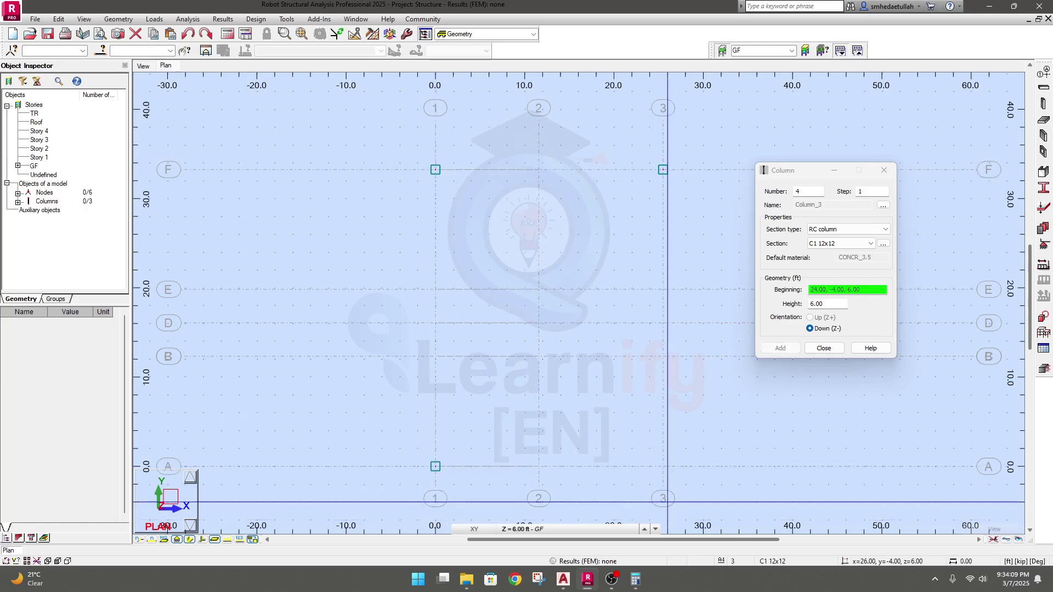
pyautogui.click(663, 466)
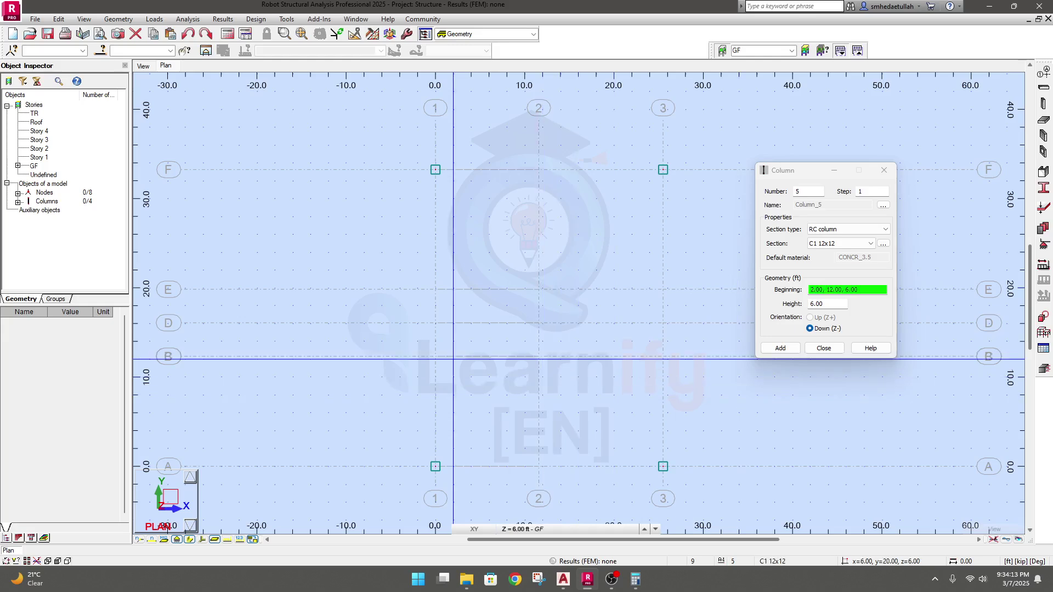
# Step: Switch the section to C2 12x15 and place columns at axis intersections 2-F, 2-A, 1-D, 3-E and 3-B
pyautogui.click(865, 244)
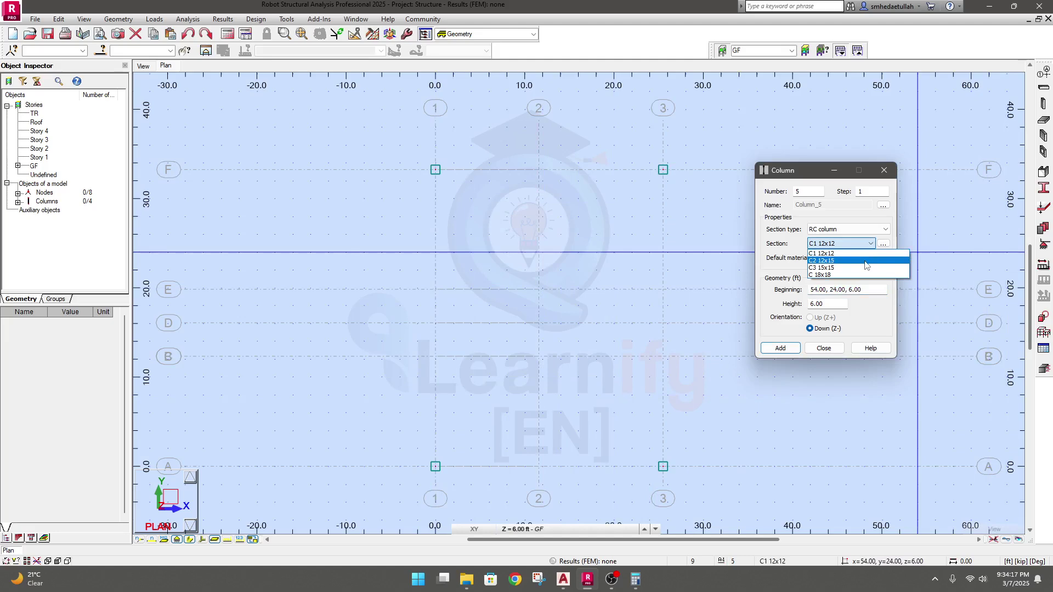
pyautogui.click(865, 262)
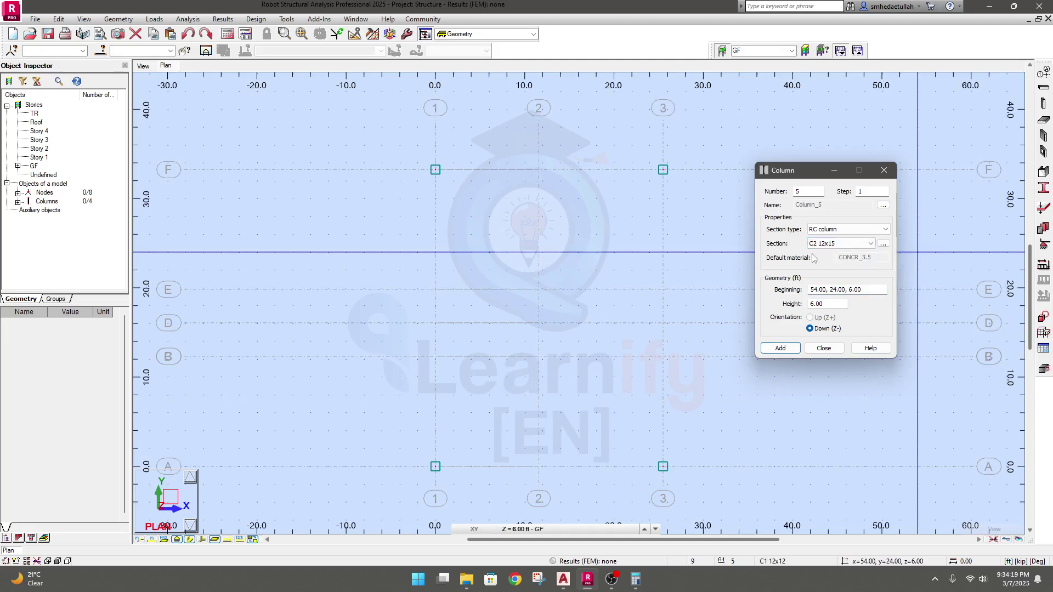
pyautogui.click(538, 169)
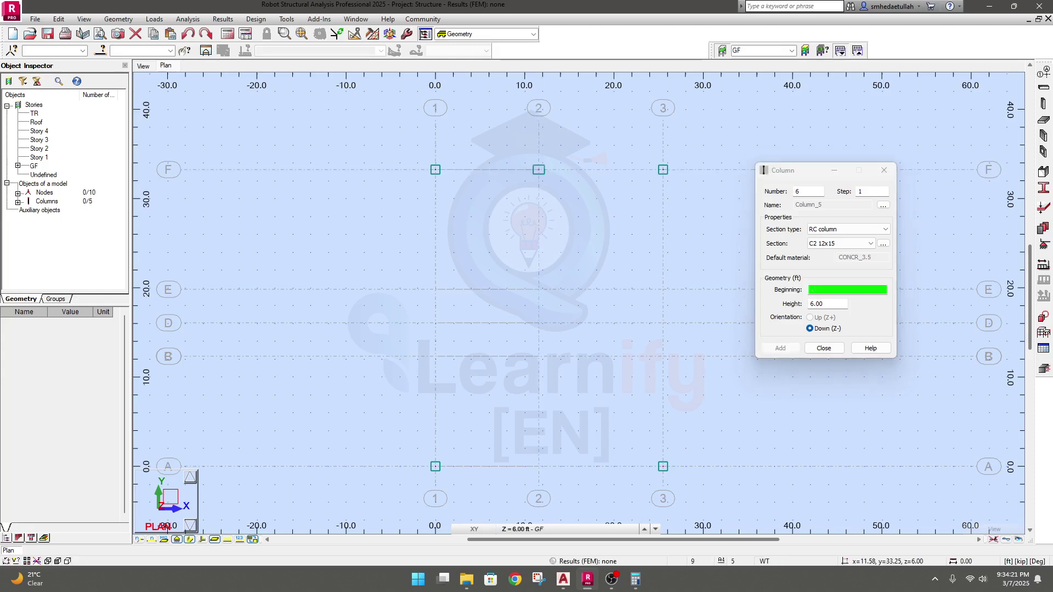
pyautogui.click(538, 467)
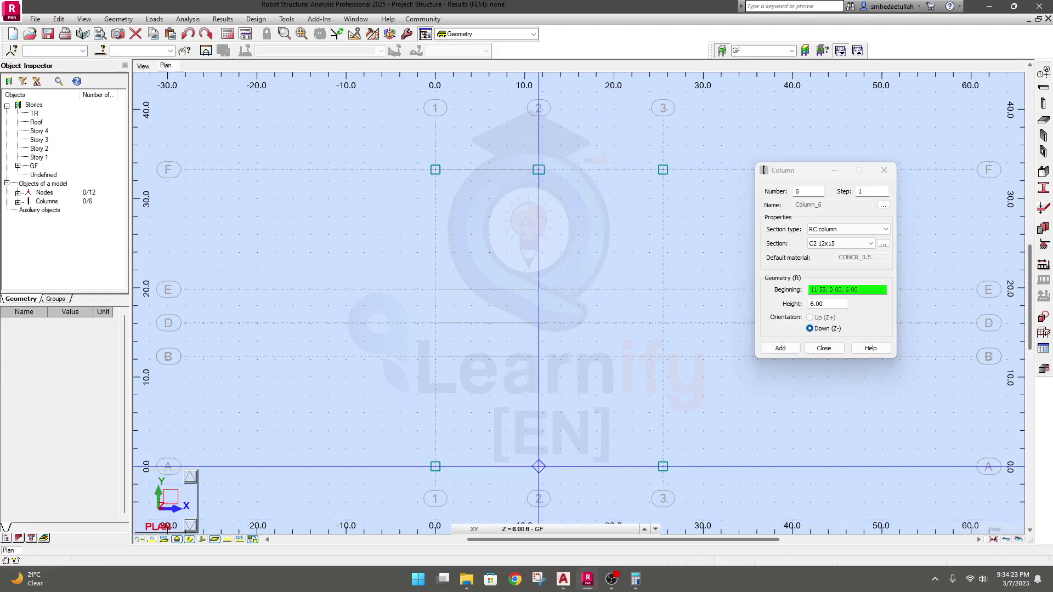
pyautogui.click(435, 323)
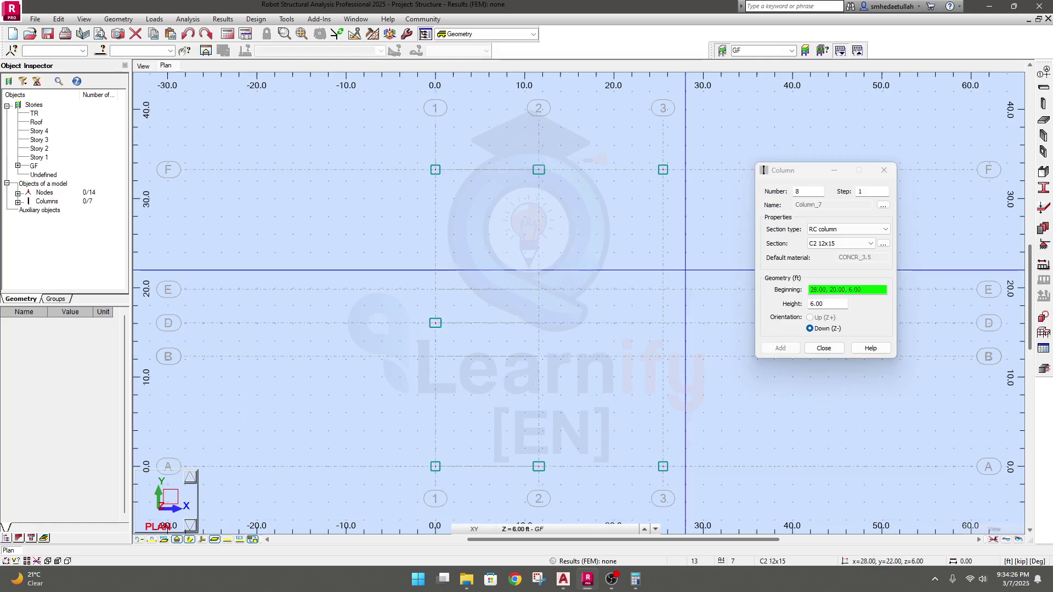
pyautogui.click(663, 289)
pyautogui.click(662, 356)
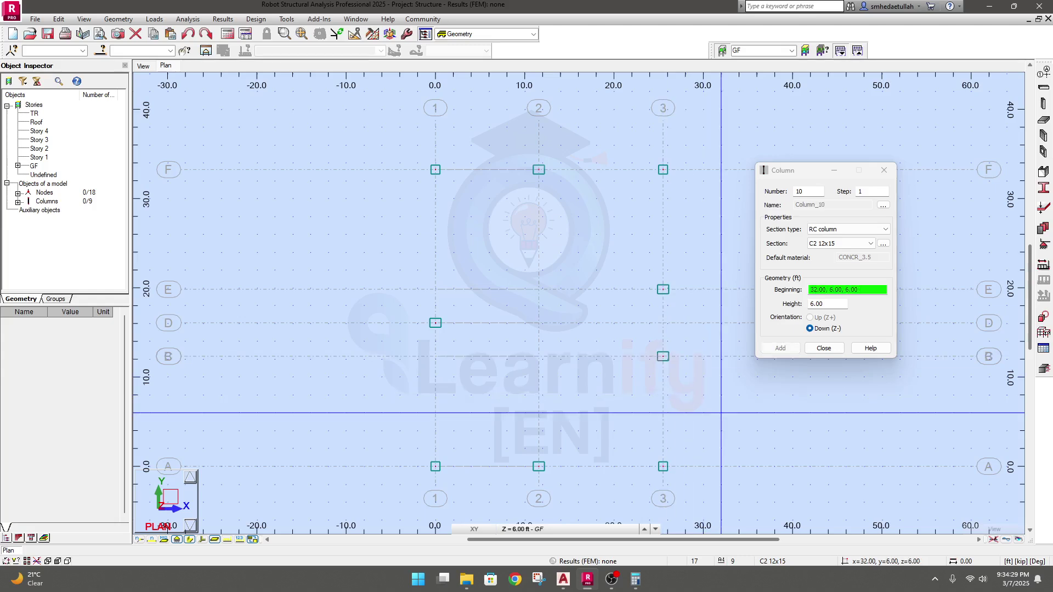
# Step: Switch the section to C3 15x15 and place columns at axis intersections 2-E and 2-B
pyautogui.click(834, 244)
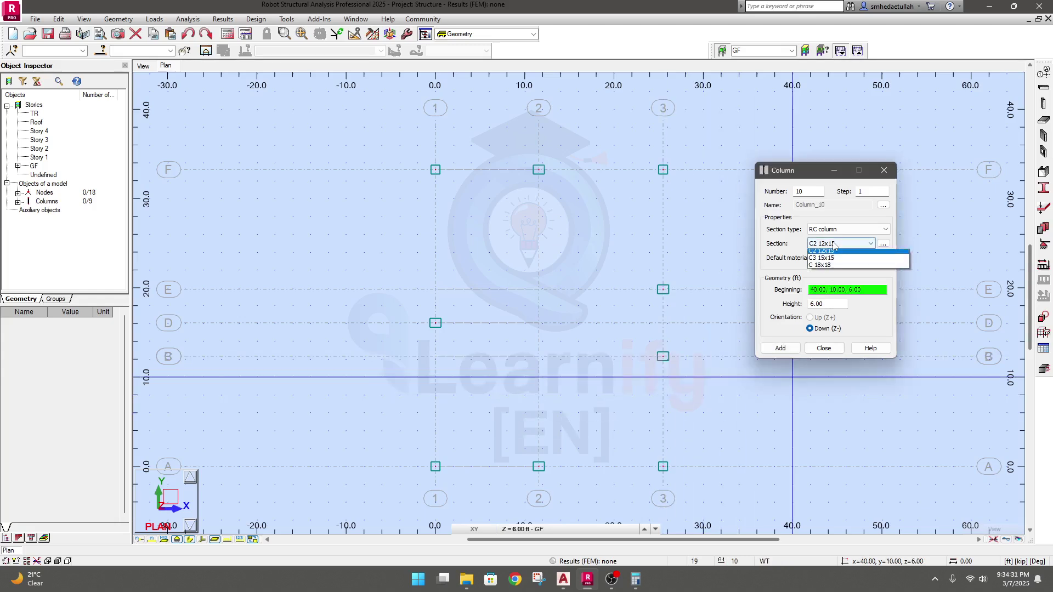
pyautogui.click(836, 273)
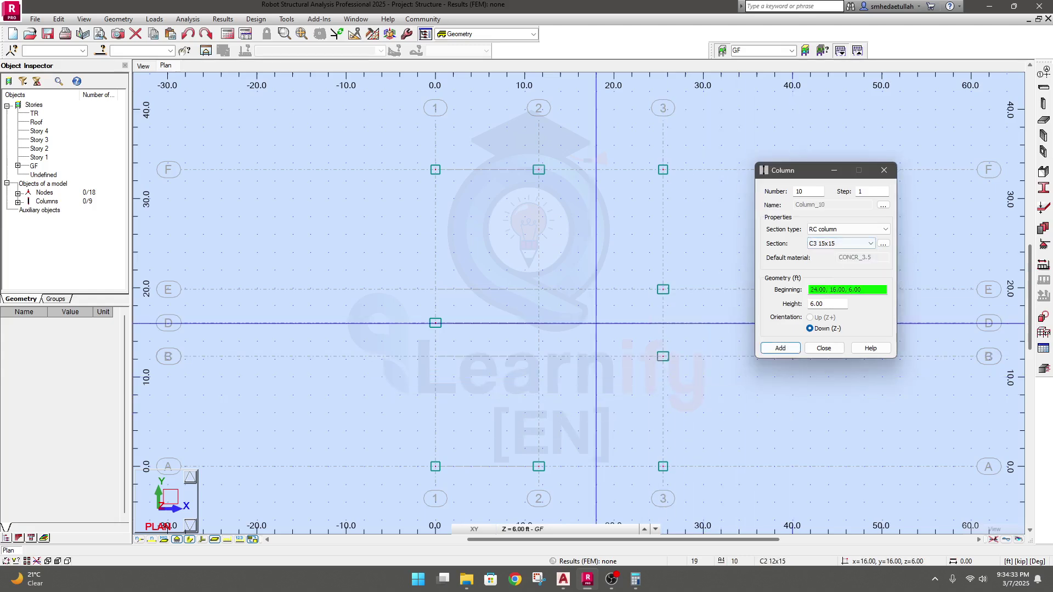
pyautogui.click(538, 289)
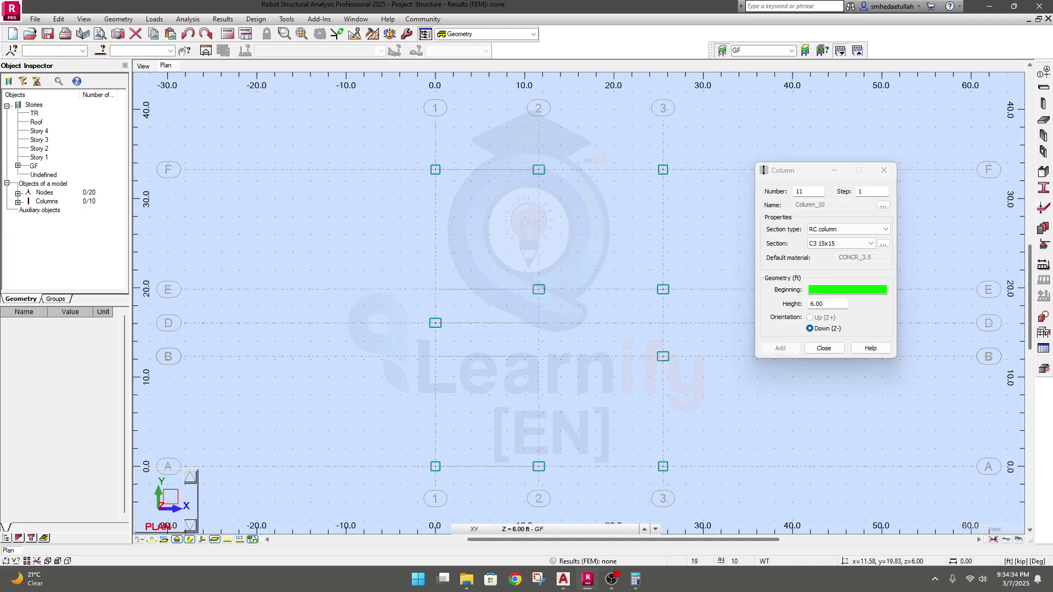
pyautogui.click(539, 356)
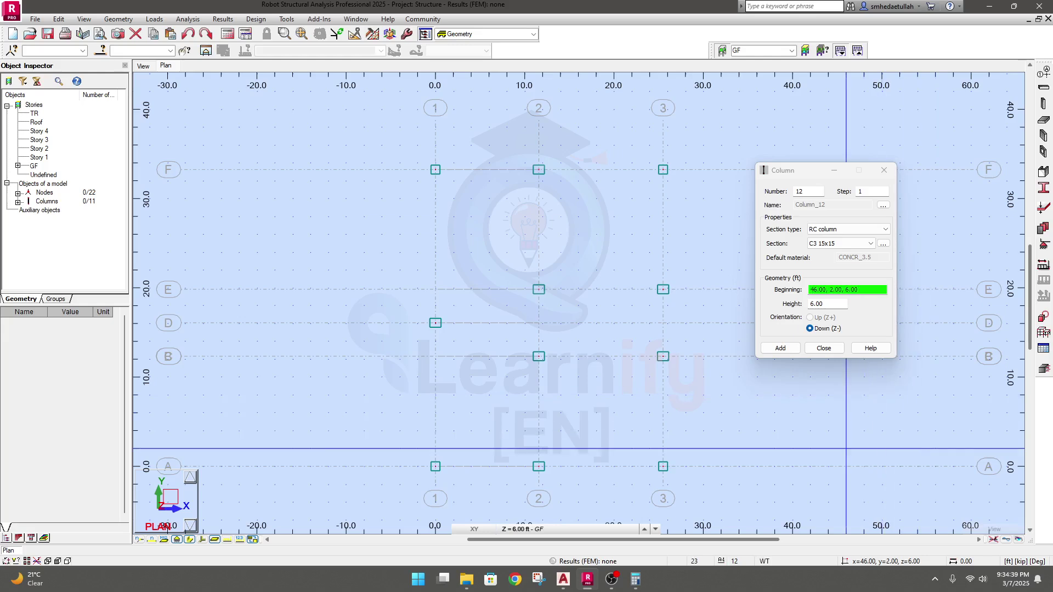
pyautogui.click(883, 246)
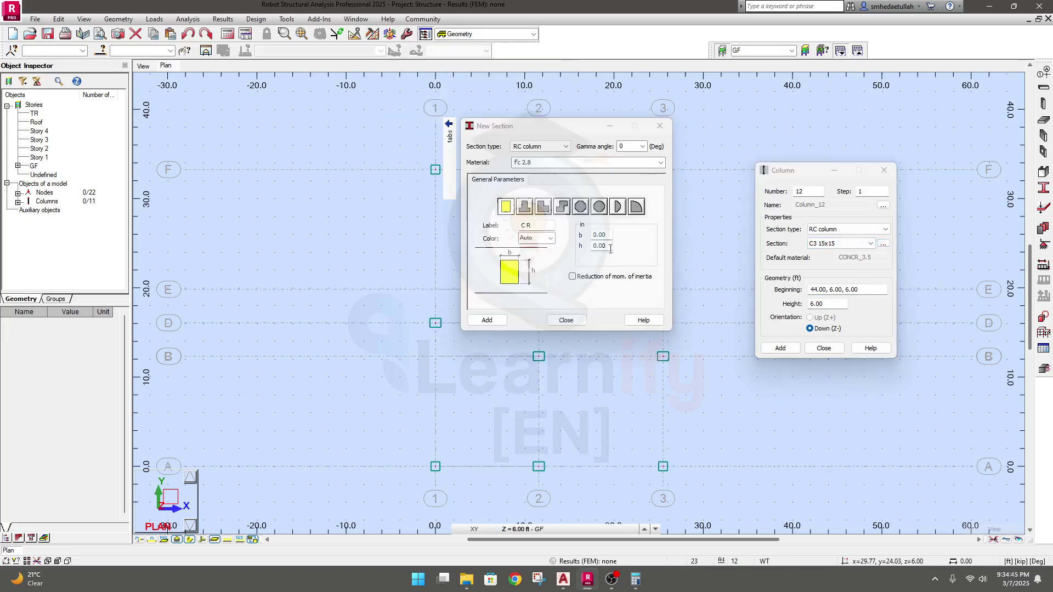
pyautogui.click(544, 225)
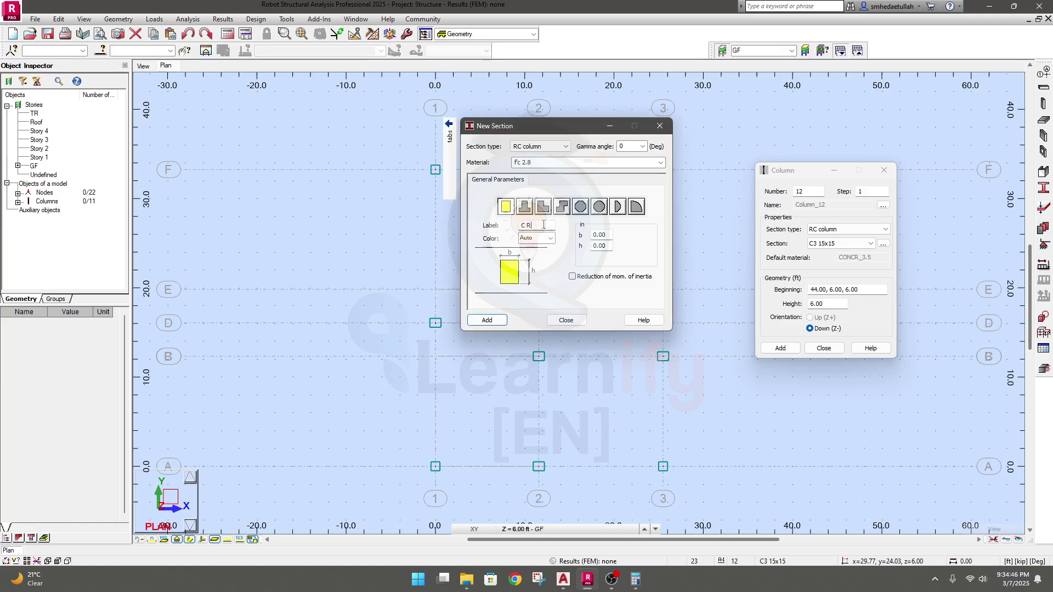
pyautogui.click(657, 128)
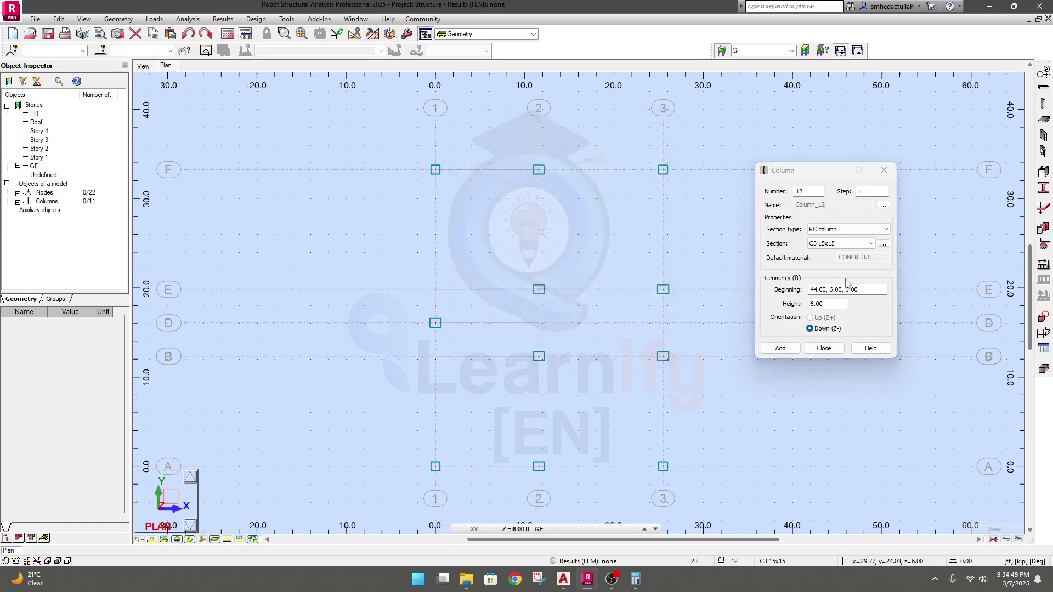
# Step: Select the column at intersection 2-E, examine its section's basic properties and dimensions, and leave the Column command
pyautogui.scroll(6, 542, 308)
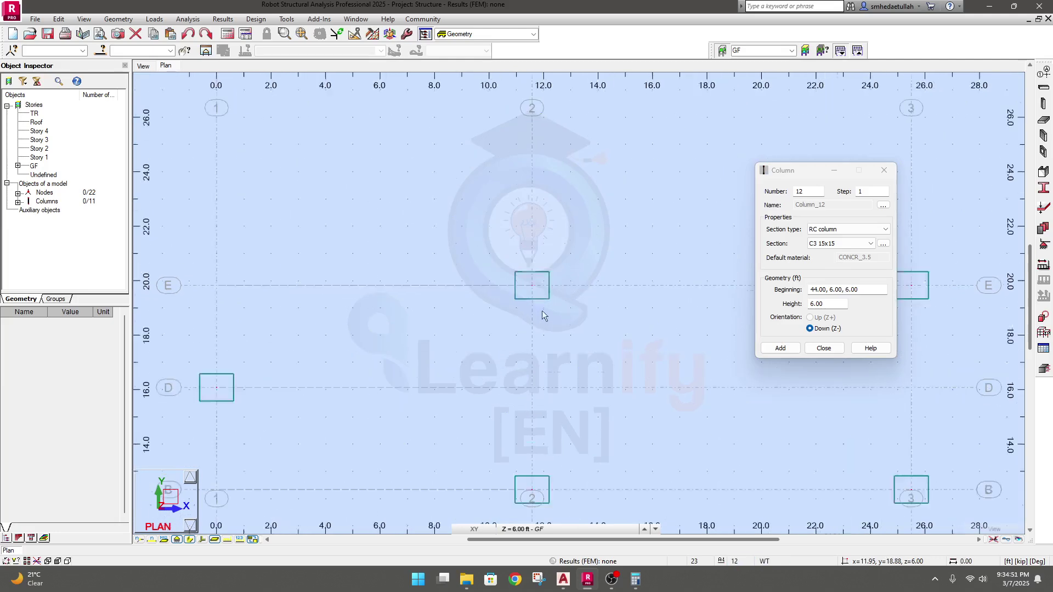
pyautogui.scroll(2, 541, 307)
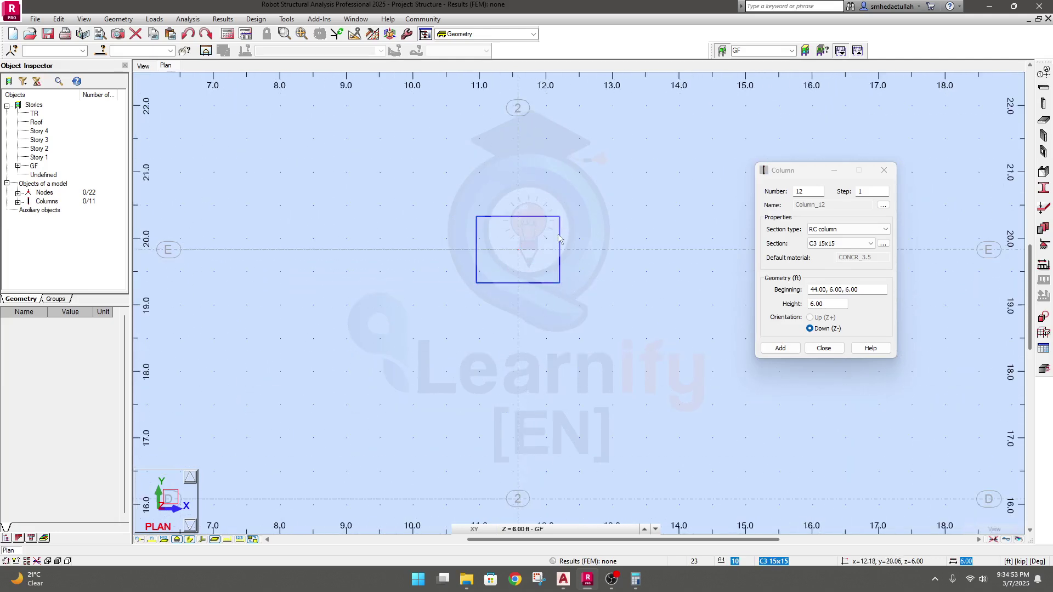
pyautogui.scroll(-5, 558, 235)
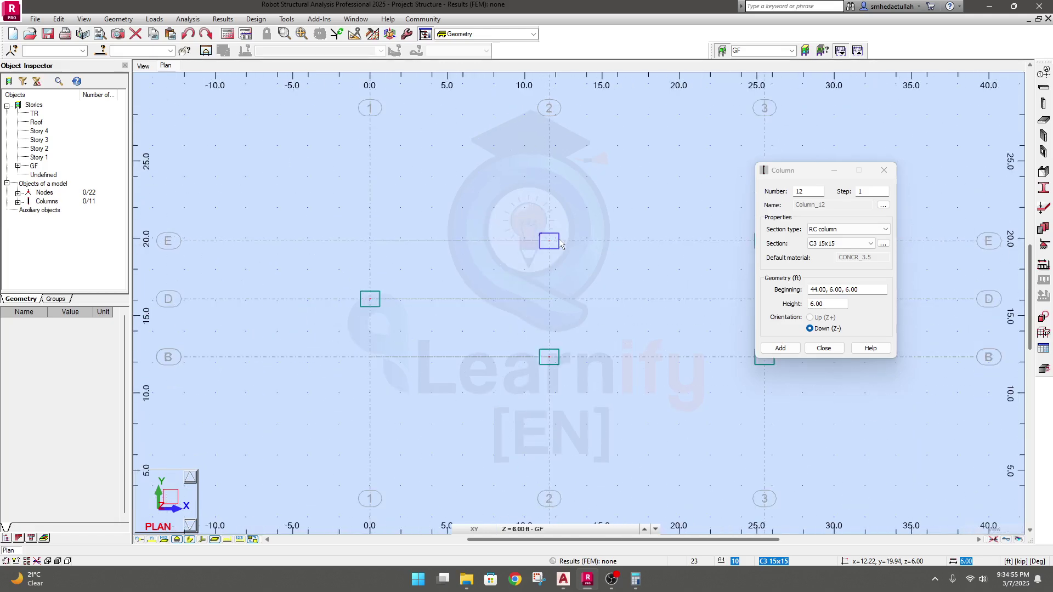
pyautogui.click(558, 238)
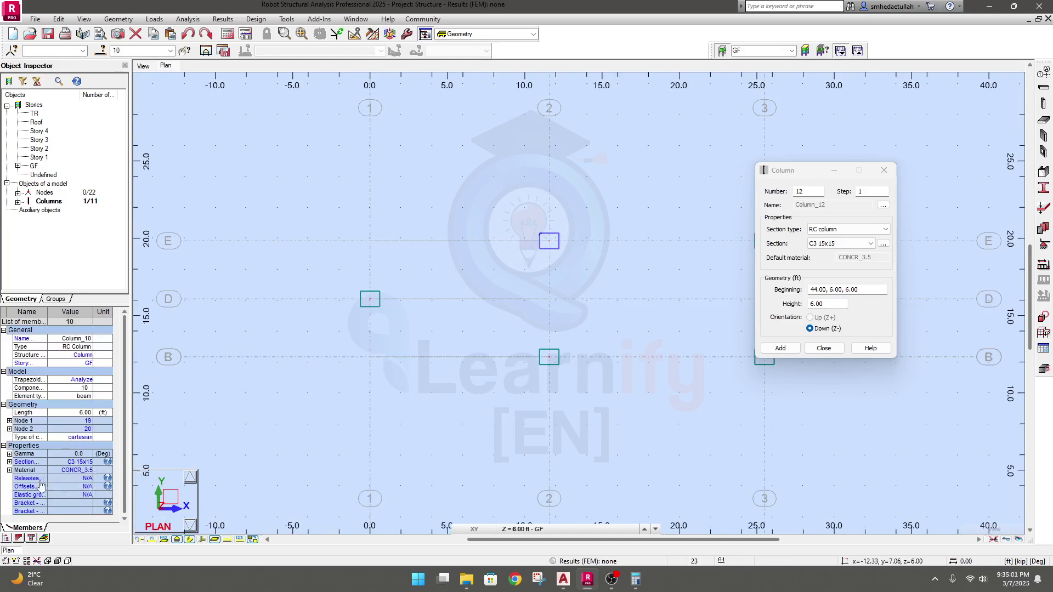
pyautogui.click(9, 462)
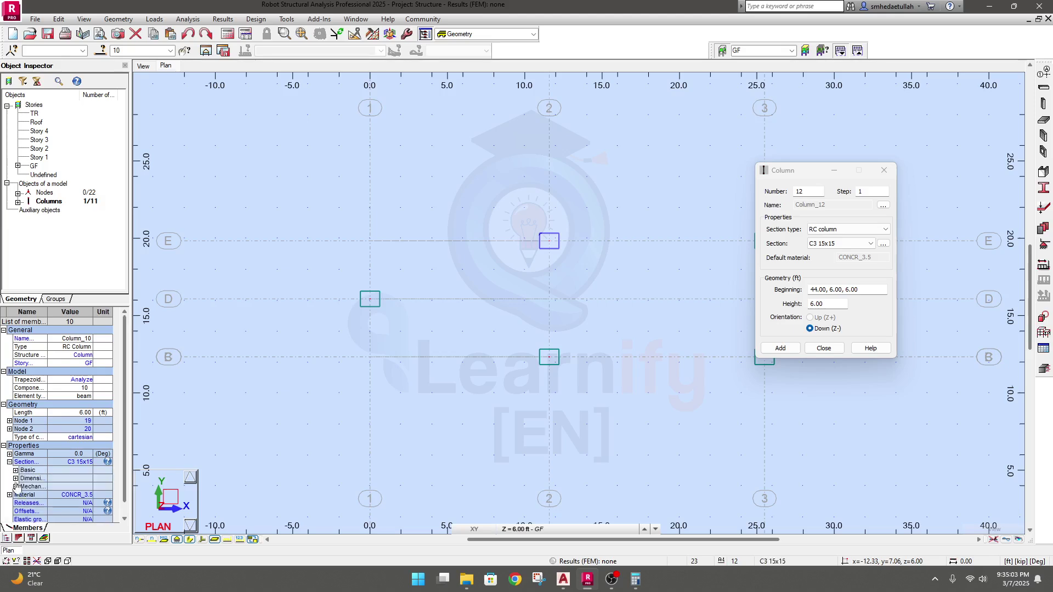
pyautogui.click(16, 470)
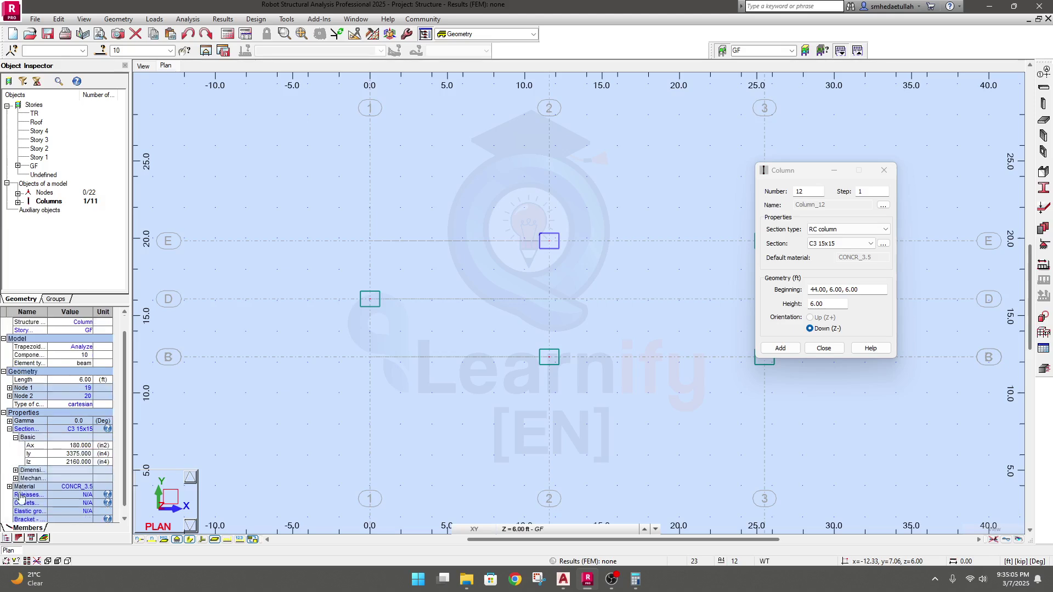
pyautogui.click(16, 471)
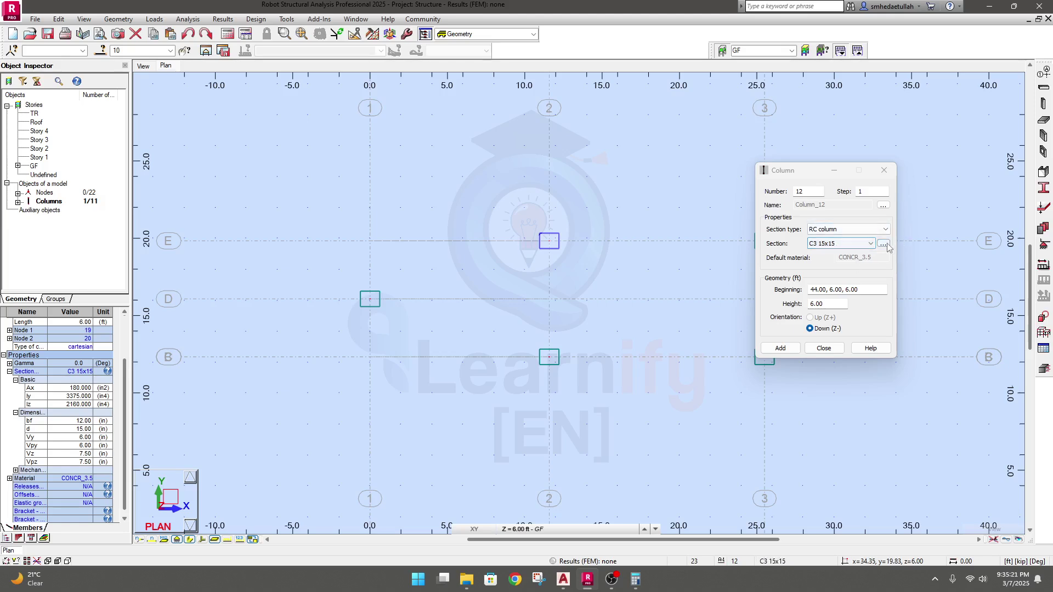
pyautogui.click(883, 170)
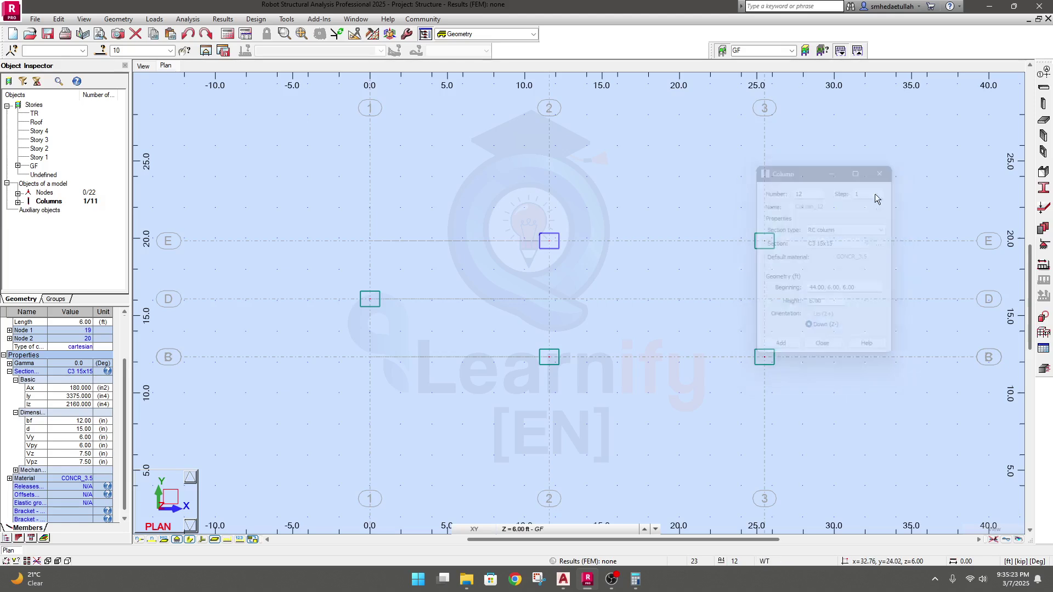
# Step: Purge the unused sections B 8x16, C 18x18, FB 10x15 and W 16x40 from the project's section list
pyautogui.click(1043, 229)
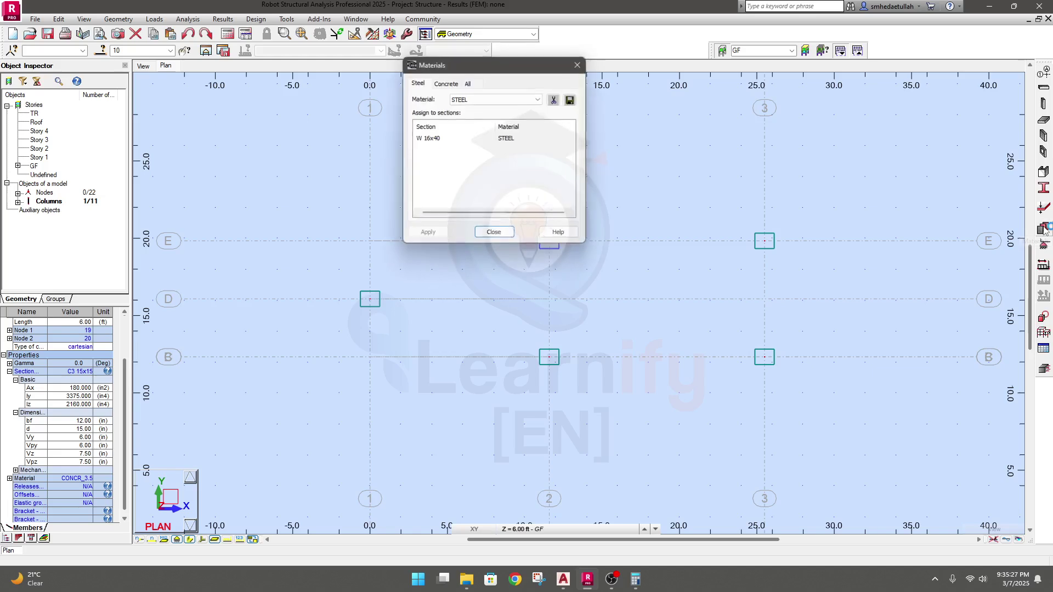
pyautogui.click(575, 66)
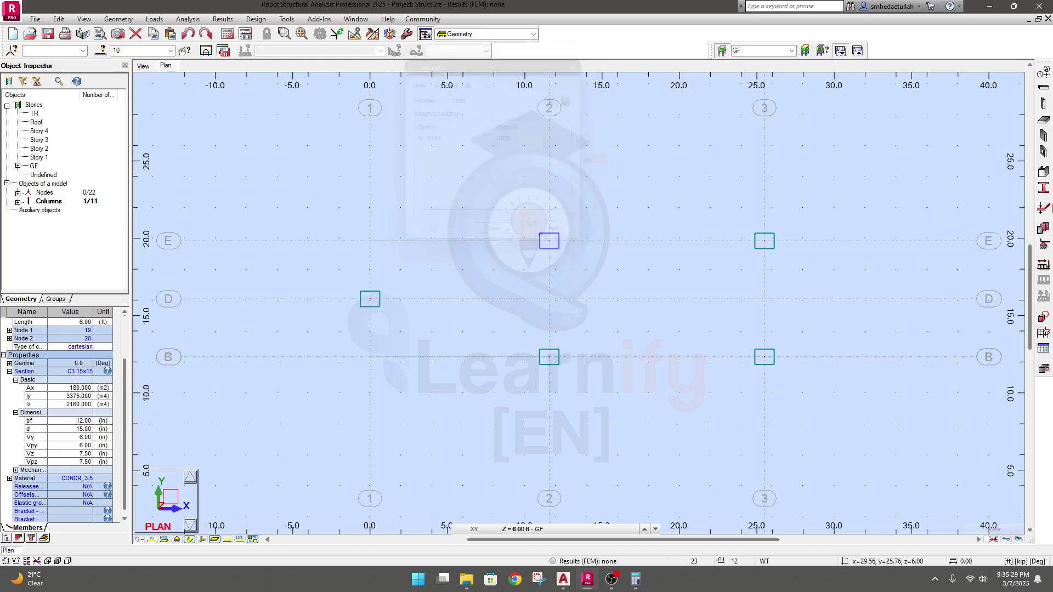
pyautogui.click(1042, 188)
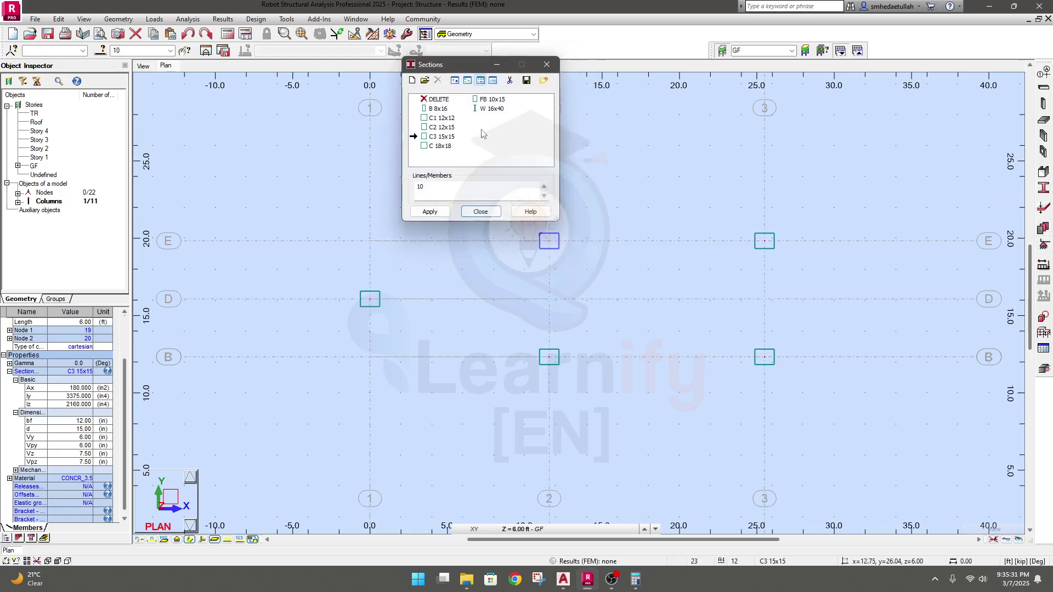
pyautogui.click(442, 137)
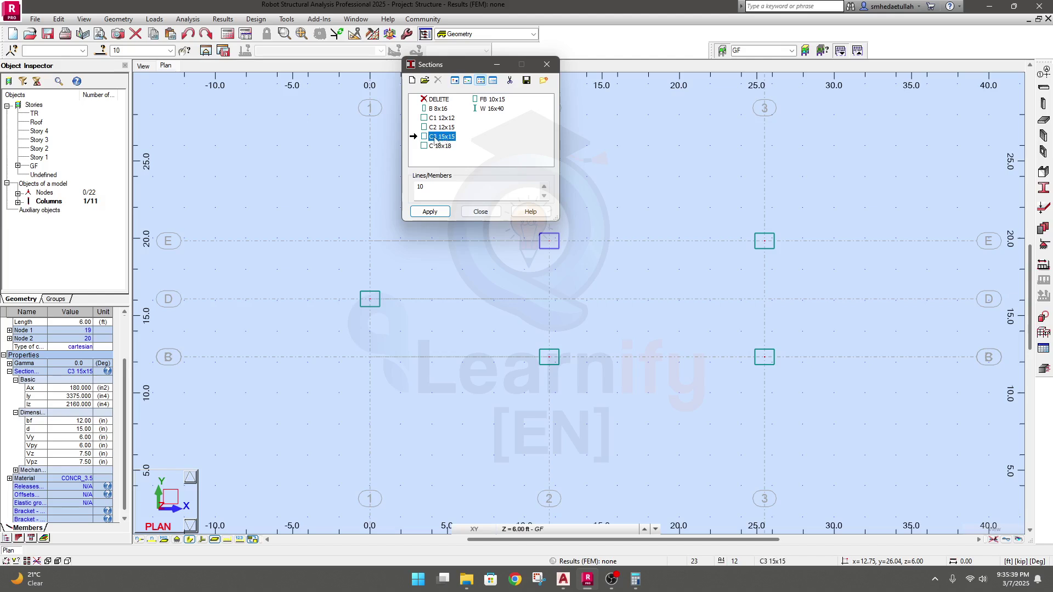
pyautogui.click(510, 81)
pyautogui.click(511, 169)
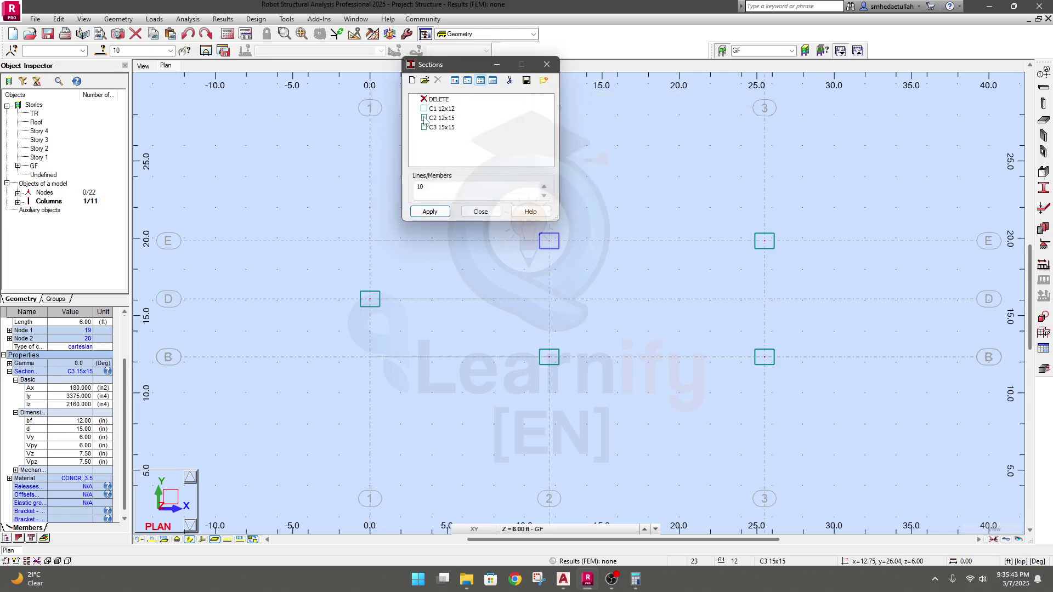
pyautogui.click(435, 214)
pyautogui.click(478, 212)
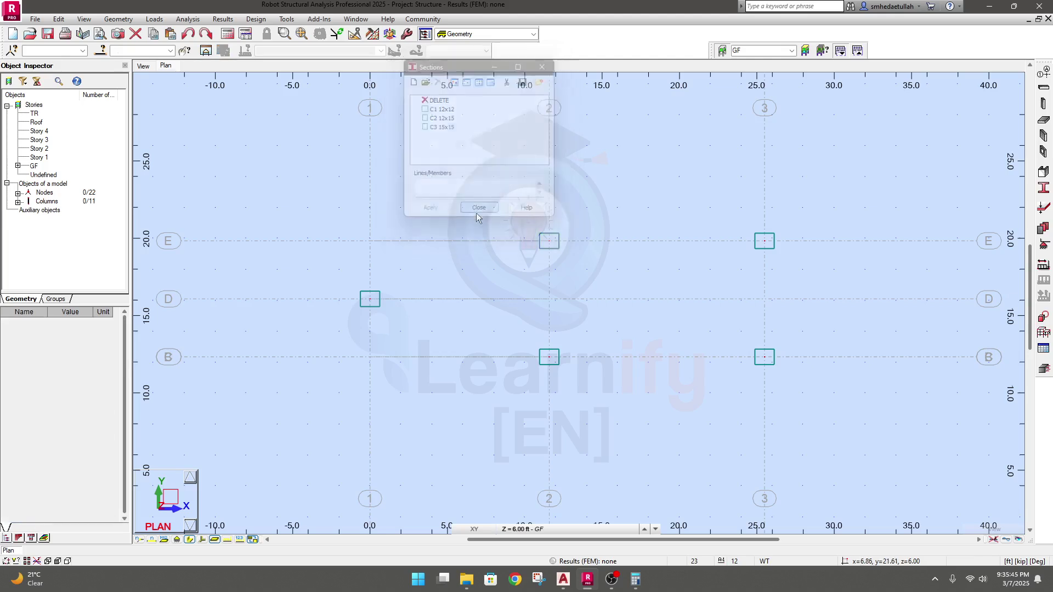
# Step: Delete the two columns at axis intersections 2-E and 2-B
pyautogui.moveTo(489, 209); pyautogui.dragTo(611, 386)
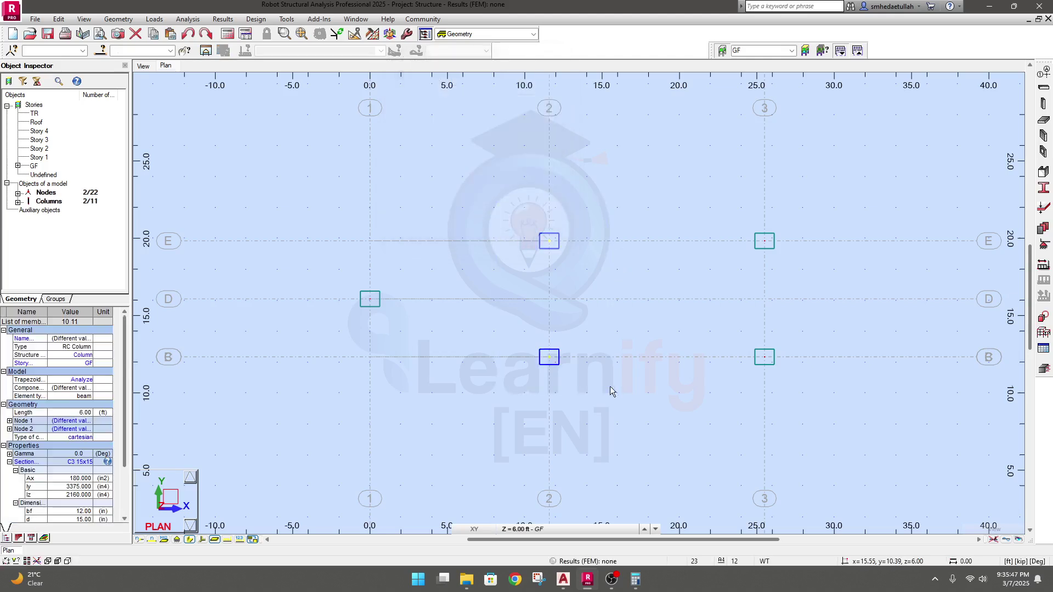
pyautogui.press('Delete')
pyautogui.scroll(1, 610, 386)
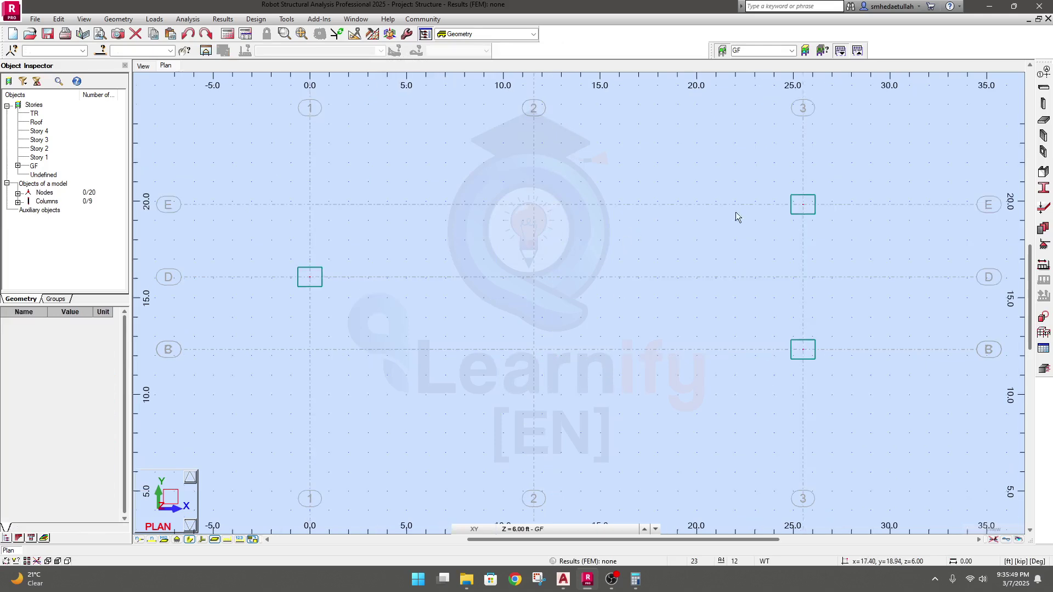
# Step: Redefine the RC column section C3 15x15 with b and h both 15 in and material f'c 2.8, overwriting the existing definition
pyautogui.click(1043, 98)
pyautogui.click(852, 243)
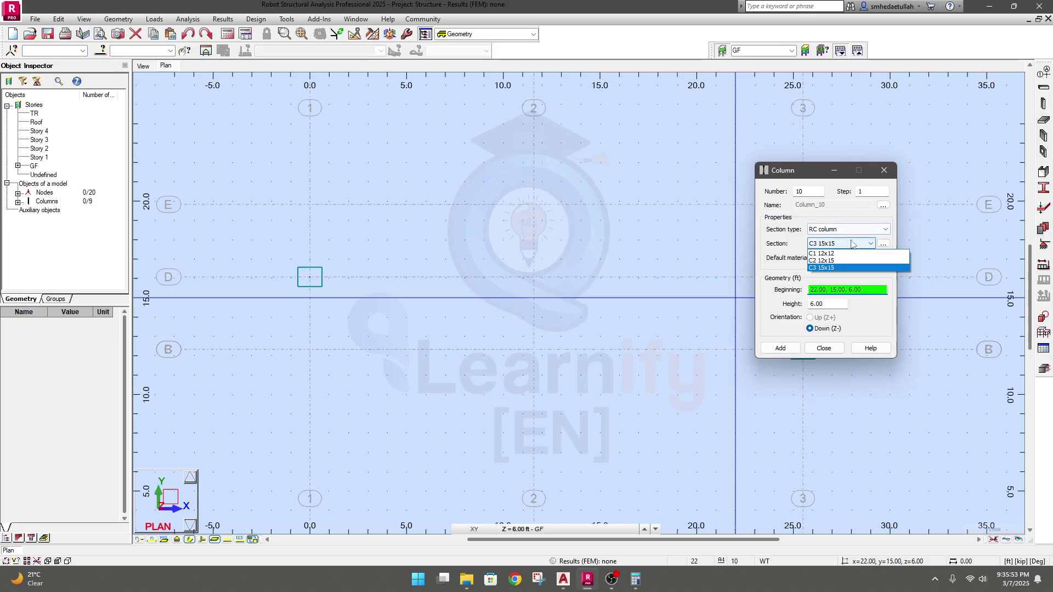
pyautogui.click(870, 244)
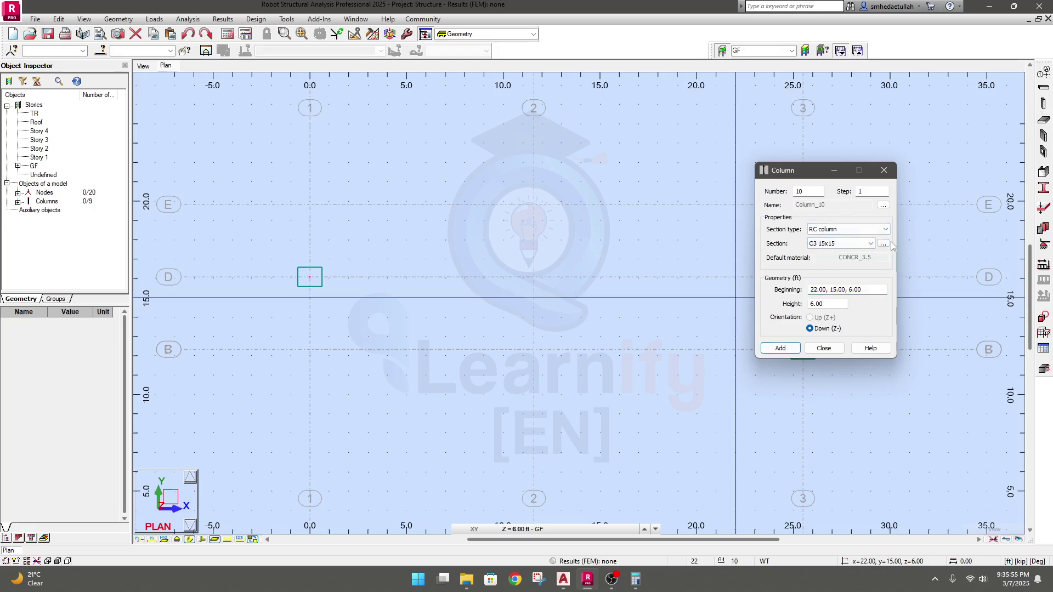
pyautogui.click(883, 244)
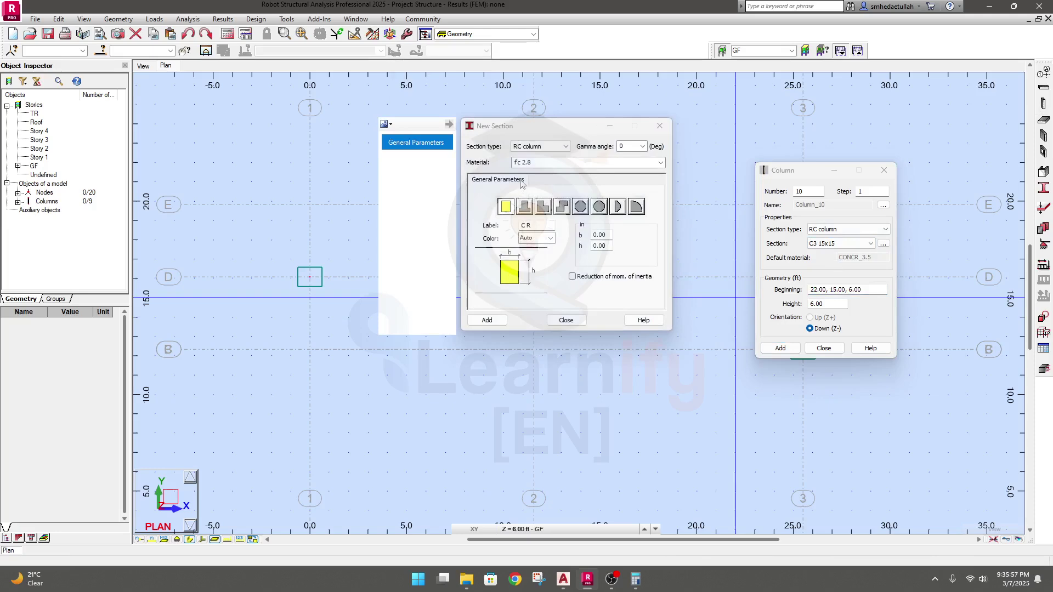
pyautogui.click(611, 247)
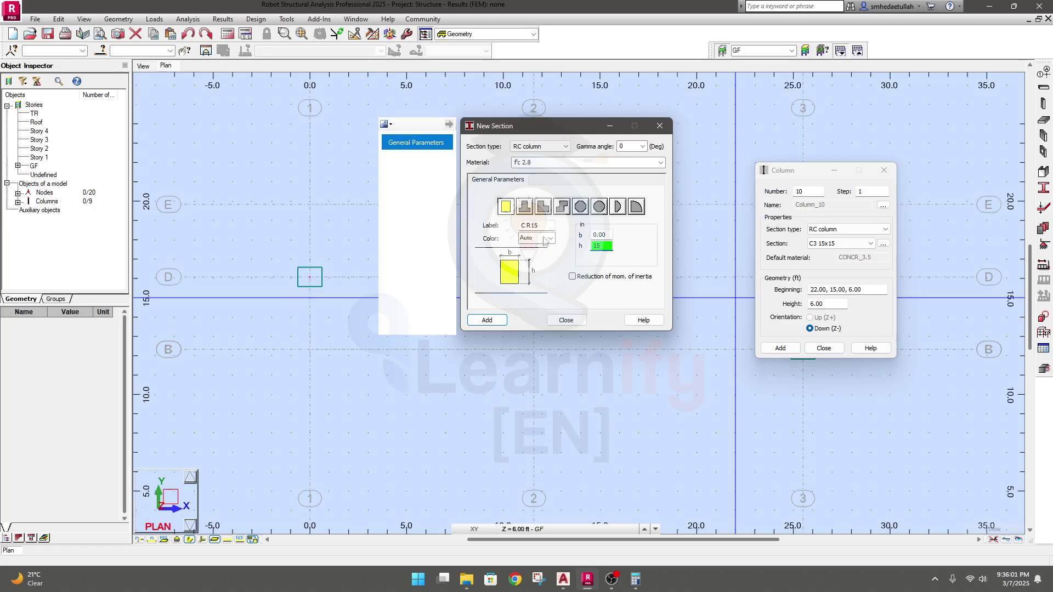
pyautogui.click(603, 234)
pyautogui.click(529, 225)
pyautogui.write('3')
pyautogui.click(498, 322)
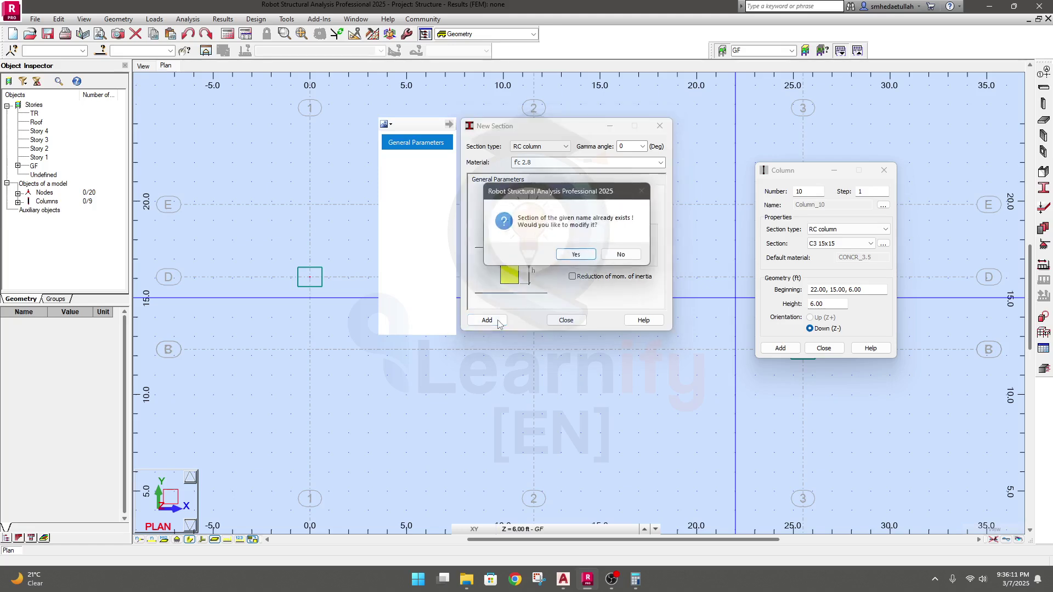
pyautogui.click(576, 255)
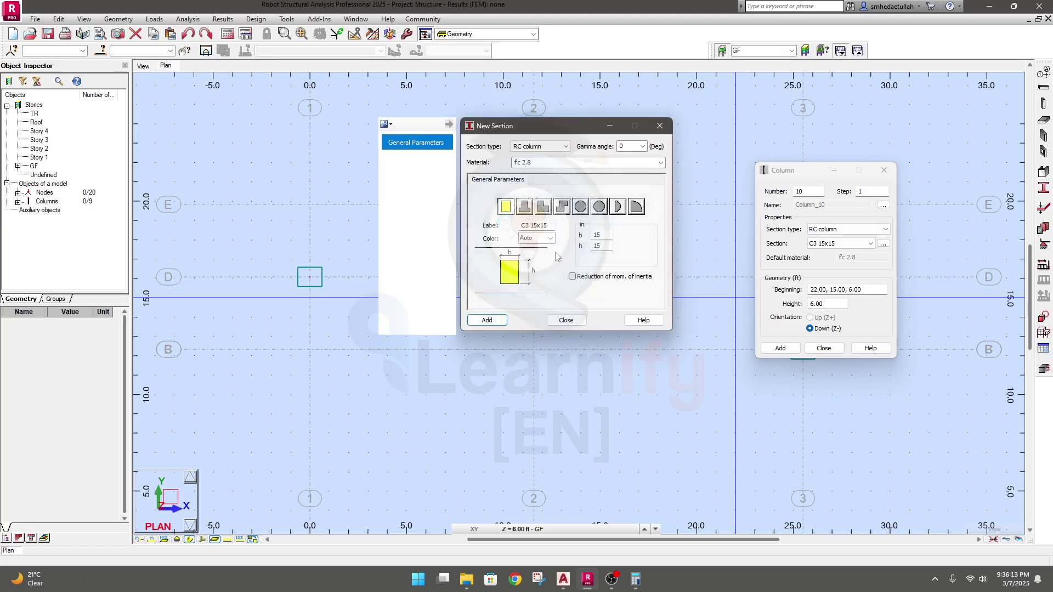
pyautogui.click(488, 320)
pyautogui.click(620, 255)
pyautogui.click(566, 321)
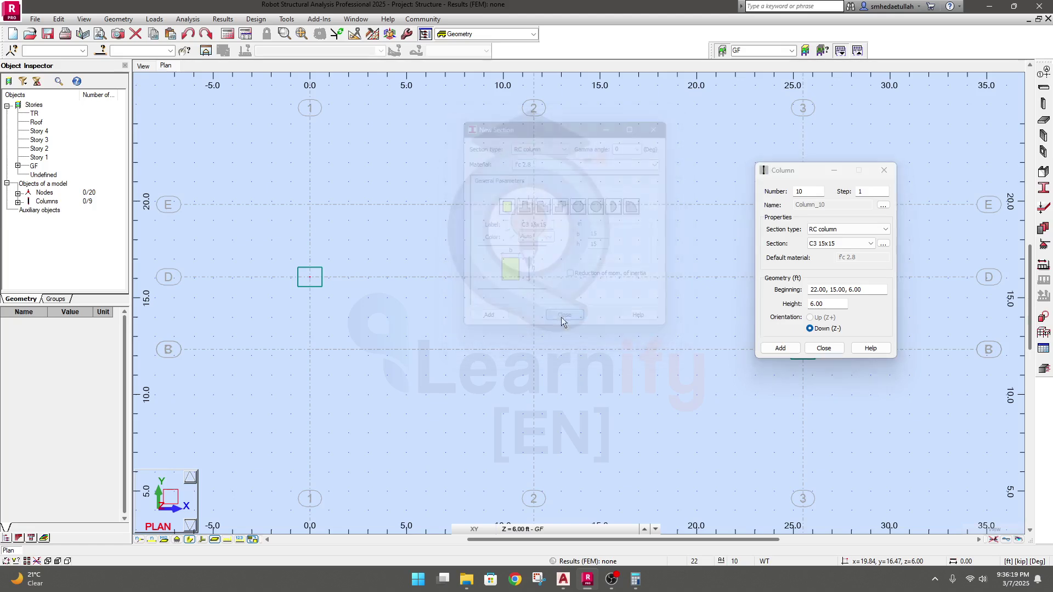
# Step: Place 6 ft high C3 15x15 columns at axis intersections 2-E and 2-B and finish the Column command
pyautogui.click(839, 290)
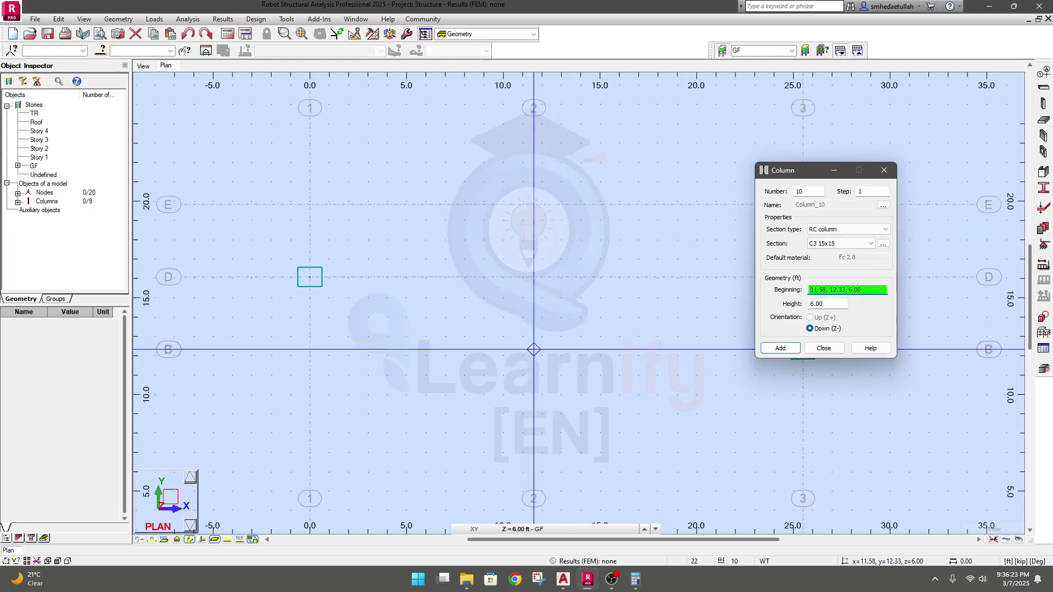
pyautogui.click(533, 205)
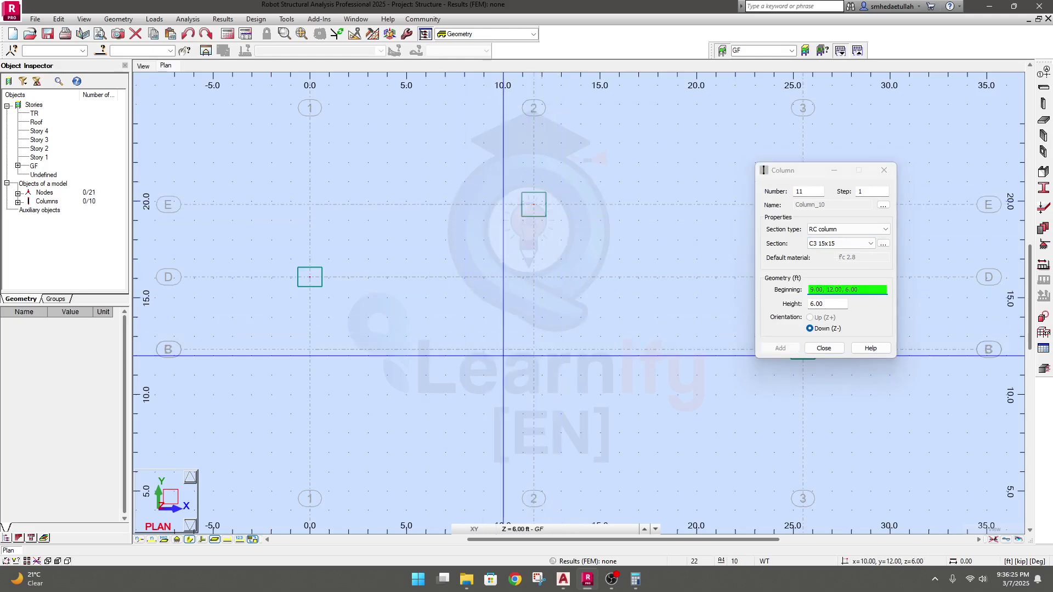
pyautogui.click(533, 349)
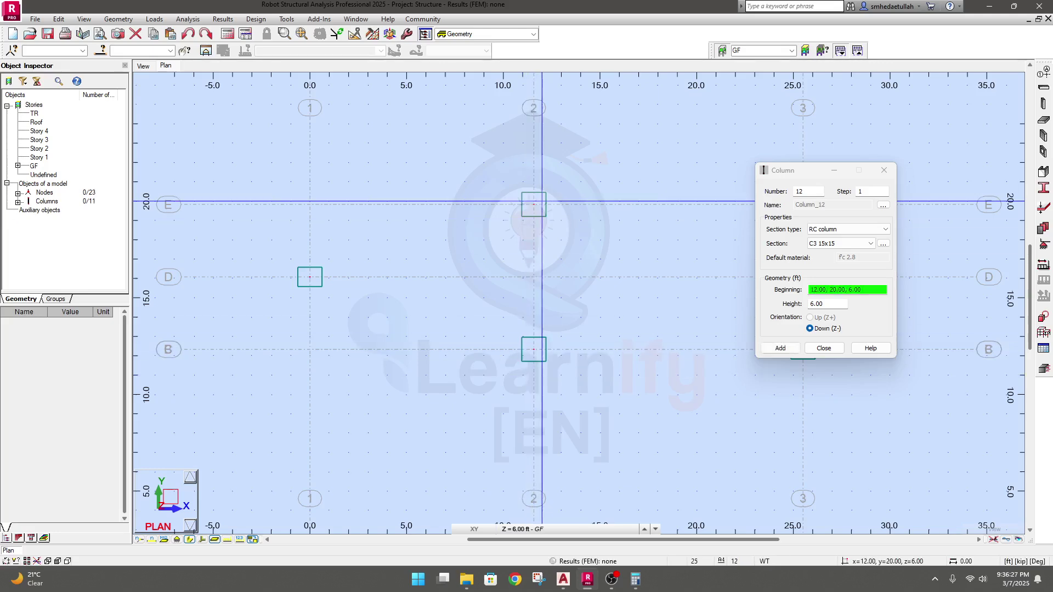
pyautogui.scroll(-1, 541, 316)
pyautogui.moveTo(544, 313); pyautogui.dragTo(406, 317, button='middle')
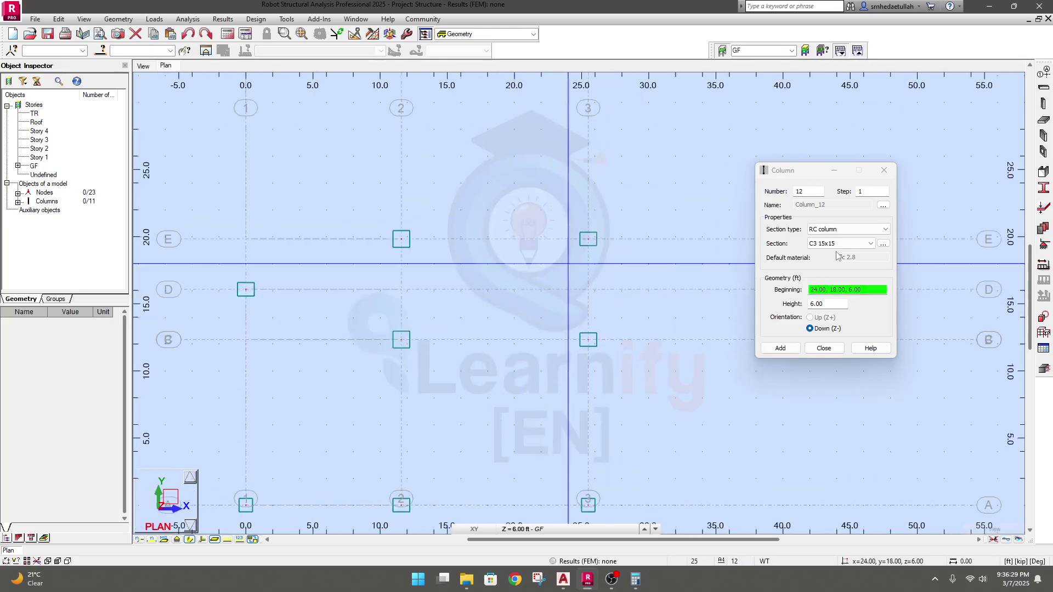
pyautogui.click(883, 171)
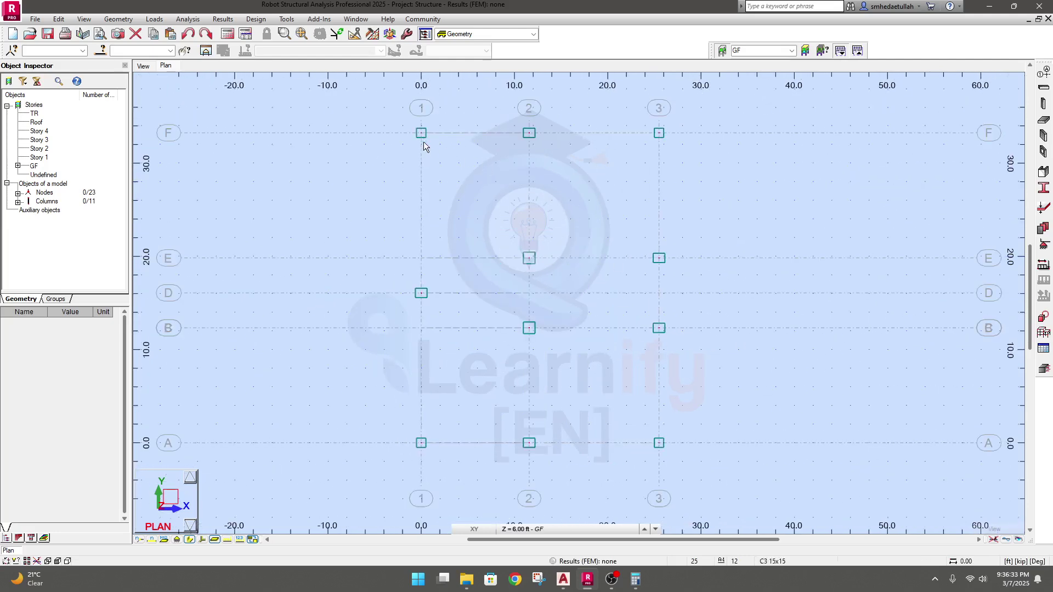
# Step: Start the Beam command and set the section type to RC beam
pyautogui.click(1043, 89)
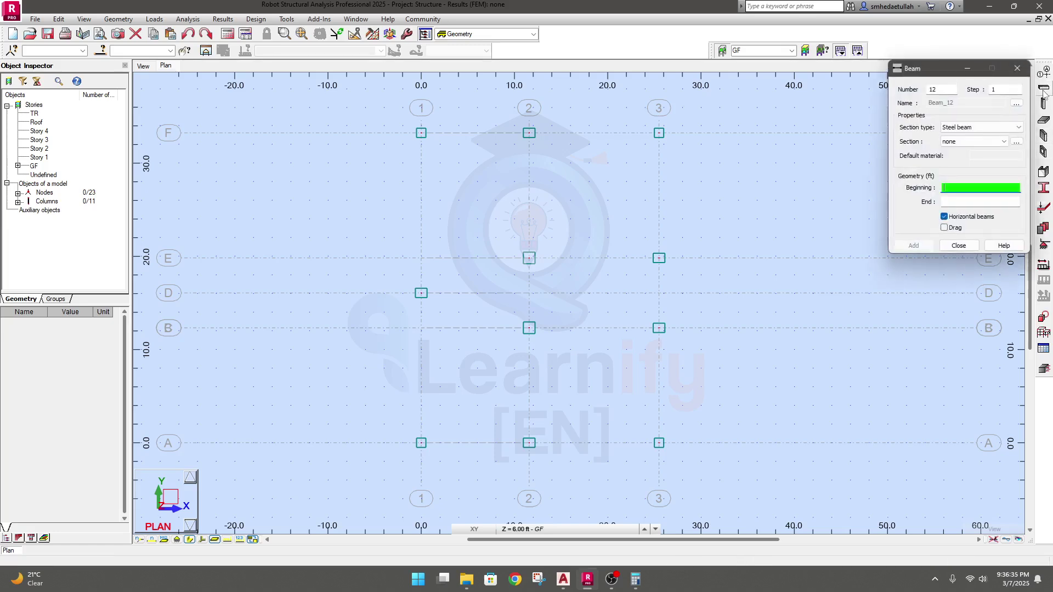
pyautogui.moveTo(935, 73); pyautogui.dragTo(844, 164)
pyautogui.click(888, 218)
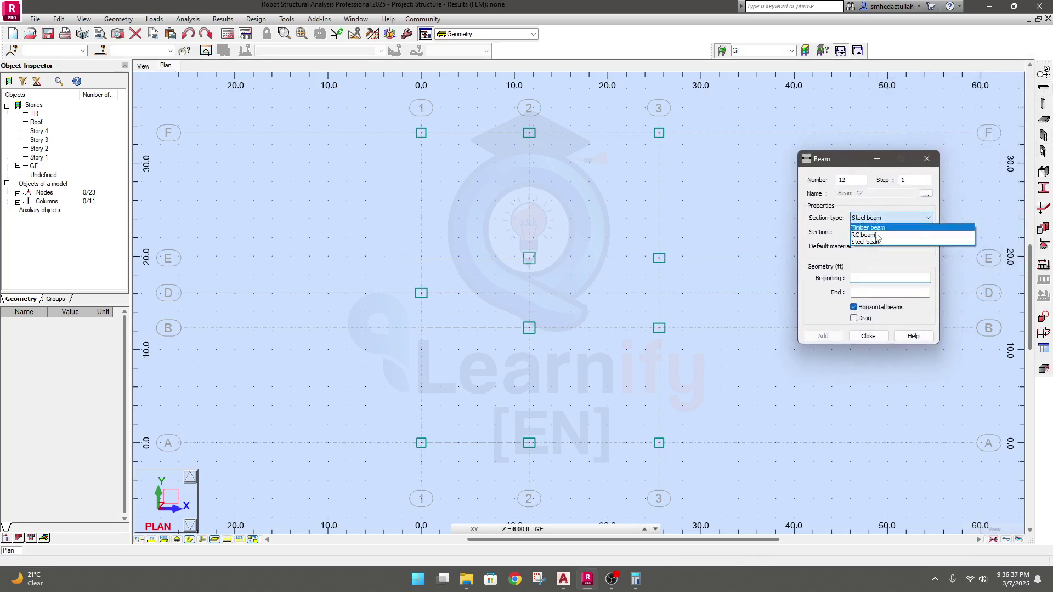
pyautogui.click(880, 237)
pyautogui.click(884, 232)
pyautogui.click(877, 242)
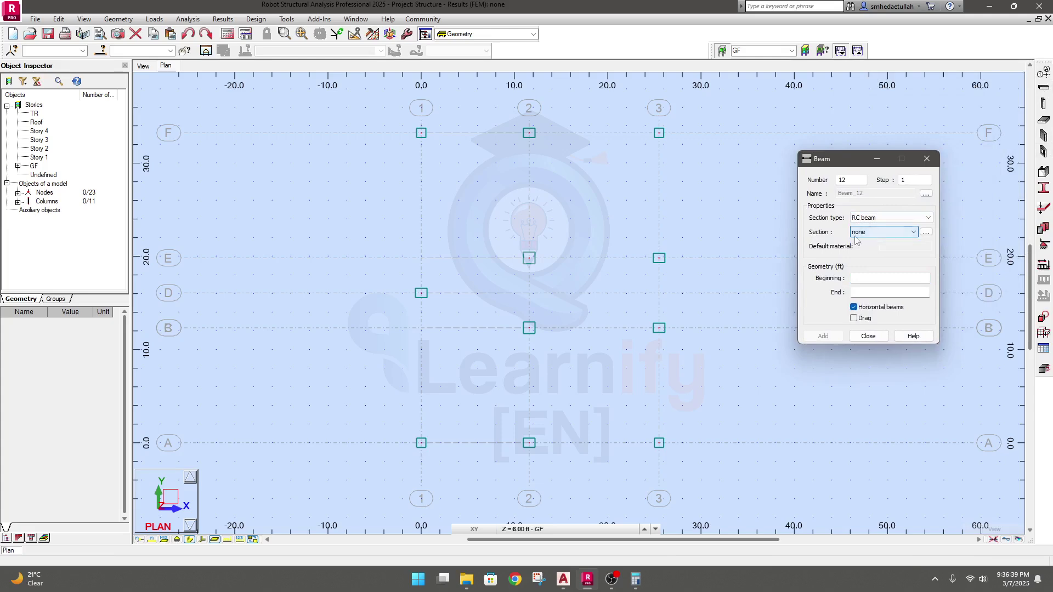
# Step: Define a rectangular RC beam section labelled GB 12x15 with material CONCR_3.5, b 12 in and h 15 in
pyautogui.click(928, 232)
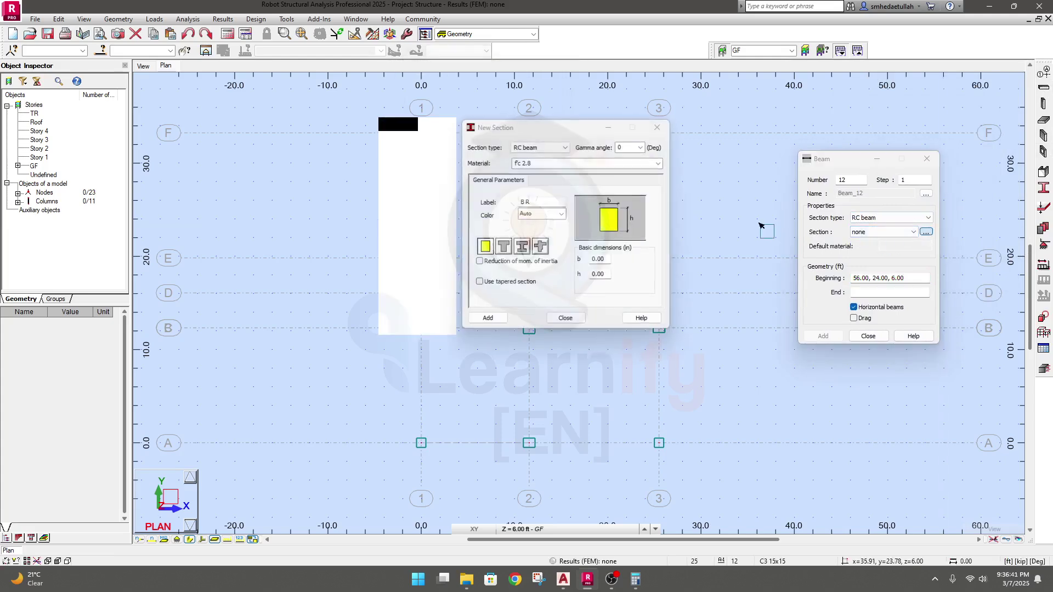
pyautogui.moveTo(521, 115); pyautogui.dragTo(590, 114)
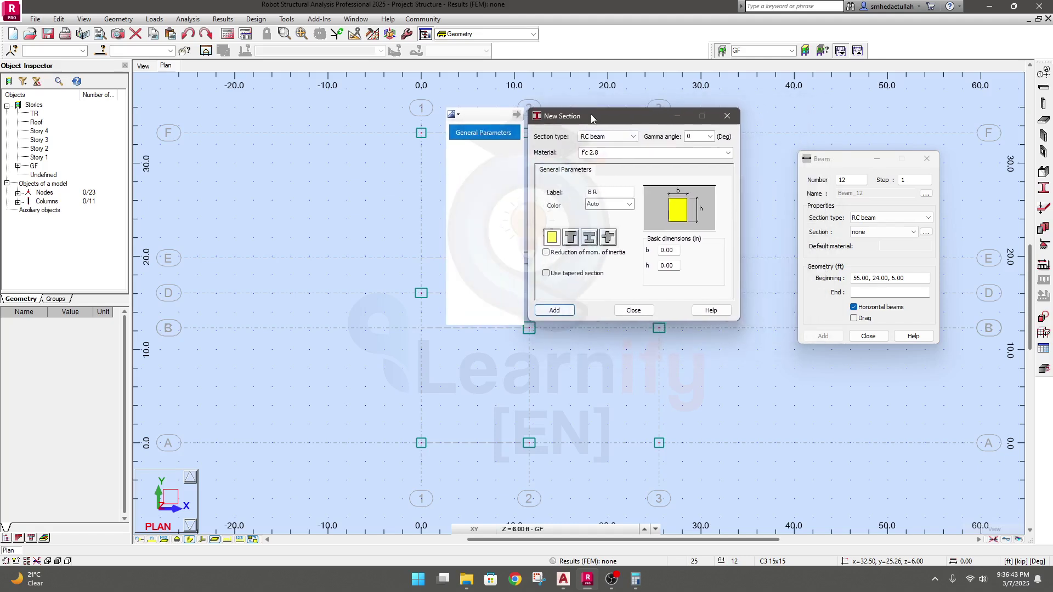
pyautogui.click(728, 152)
pyautogui.click(623, 181)
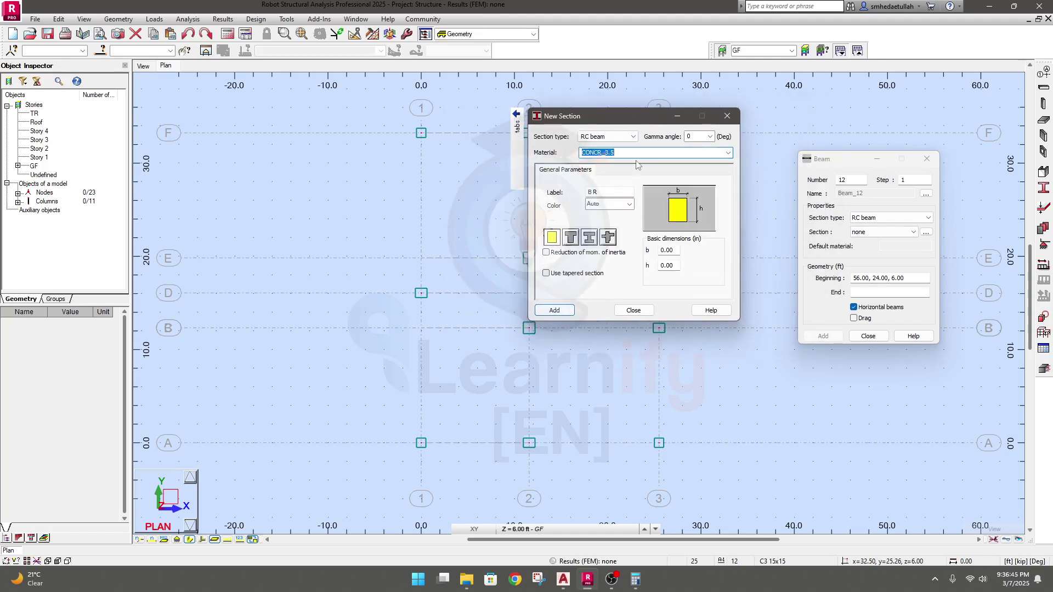
pyautogui.doubleClick(678, 250)
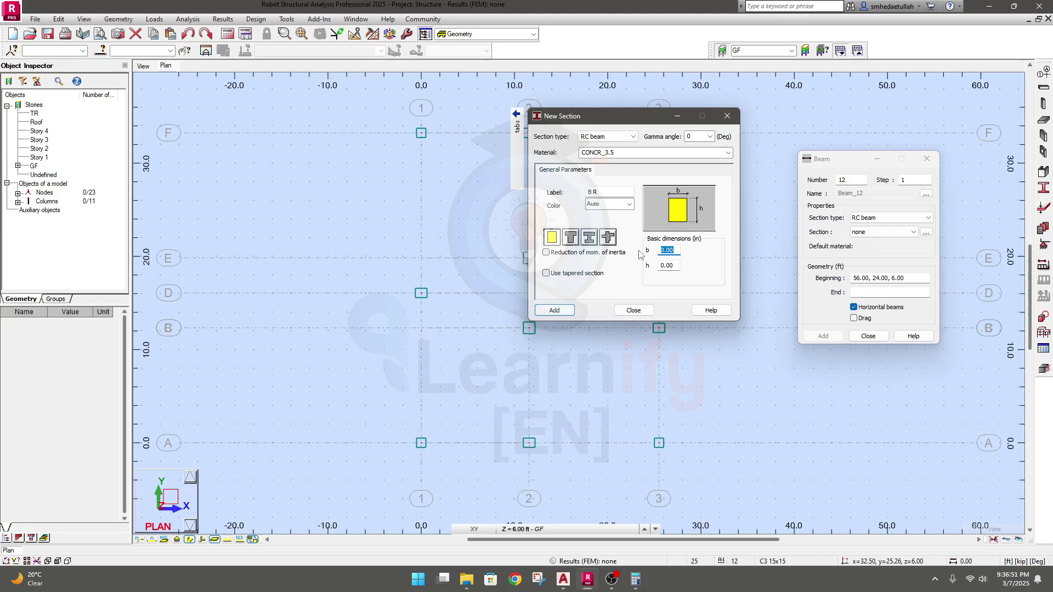
pyautogui.write('12')
pyautogui.press('Tab')
pyautogui.write('15')
pyautogui.moveTo(592, 192); pyautogui.dragTo(597, 192)
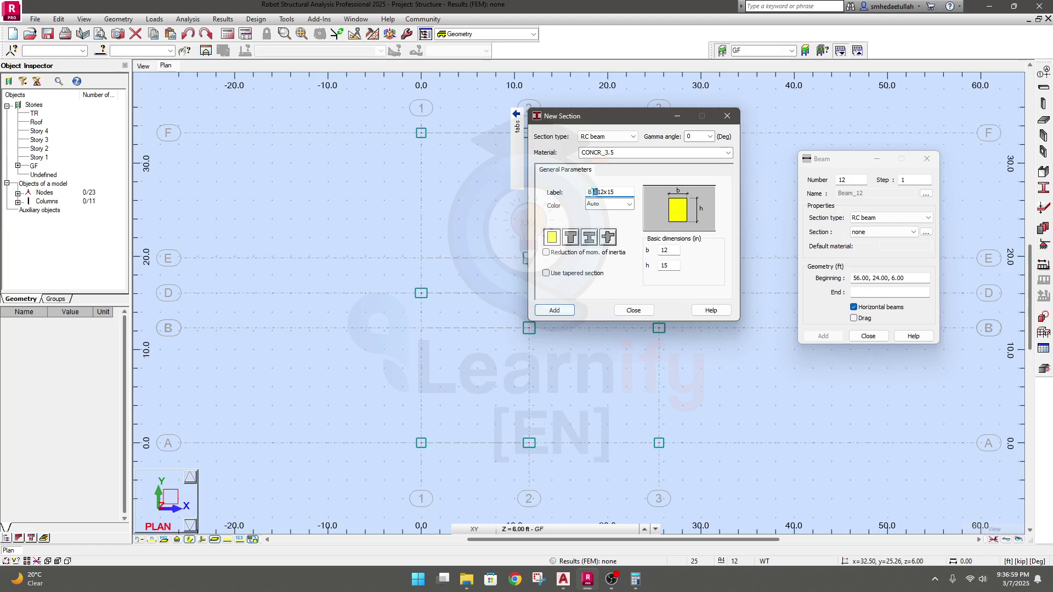
pyautogui.write('G')
pyautogui.press('BackSpace')
pyautogui.press('BackSpace')
pyautogui.click(554, 310)
# Step: Add a second RC beam section labelled FB1 10x15 with b set to 10 in
pyautogui.moveTo(666, 250); pyautogui.dragTo(707, 292)
pyautogui.write('0')
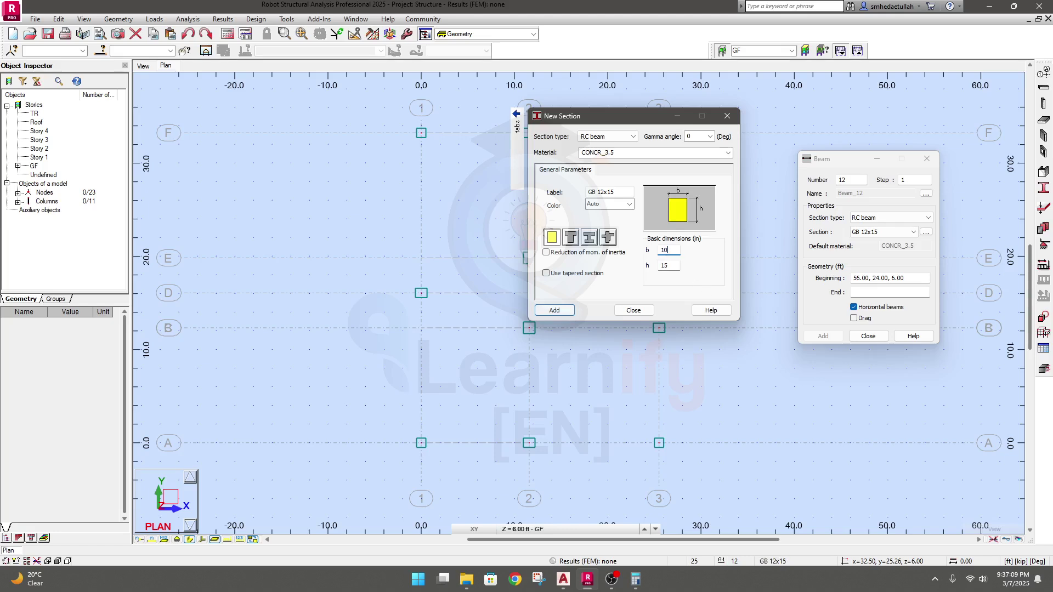
pyautogui.moveTo(596, 192); pyautogui.dragTo(576, 190)
pyautogui.write('FB1')
pyautogui.moveTo(599, 191); pyautogui.dragTo(538, 196)
pyautogui.click(553, 310)
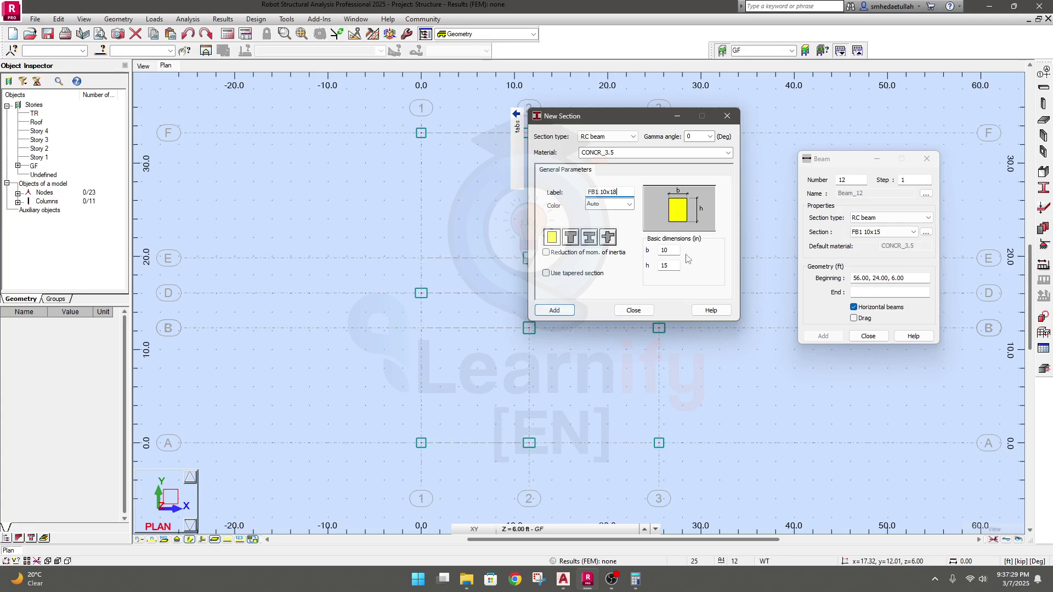
# Step: Add the RC beam section FB1 10x18 with h set to 18 in and finish defining sections
pyautogui.doubleClick(666, 264)
pyautogui.write('18')
pyautogui.click(554, 310)
pyautogui.click(633, 310)
# Step: Place GB 12x15 beams along axis F from 1-F to 2-F and on to 3-F, enabling Drag for continuous placement
pyautogui.click(872, 232)
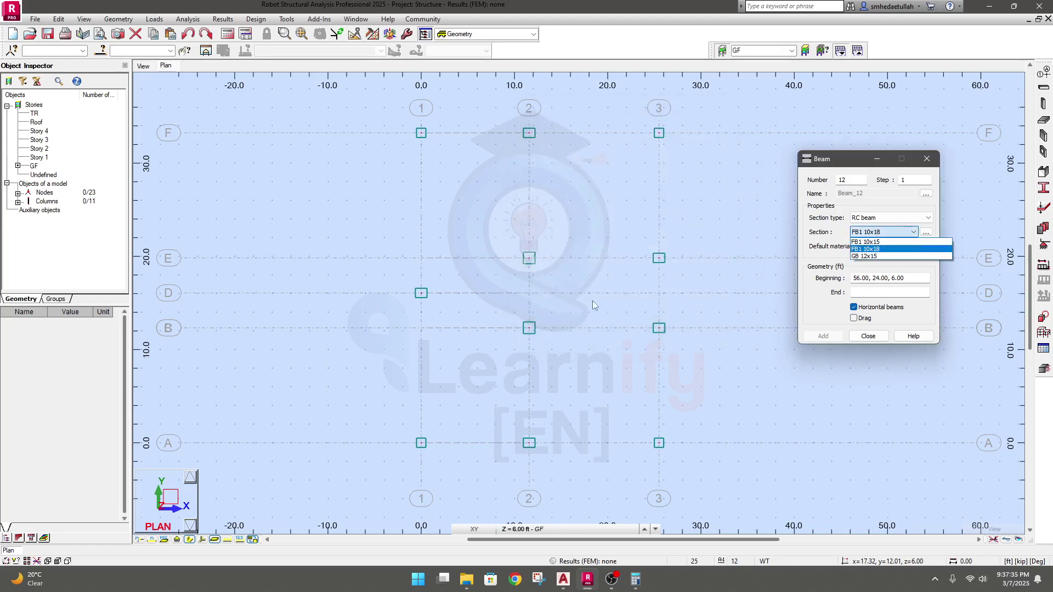
pyautogui.click(884, 256)
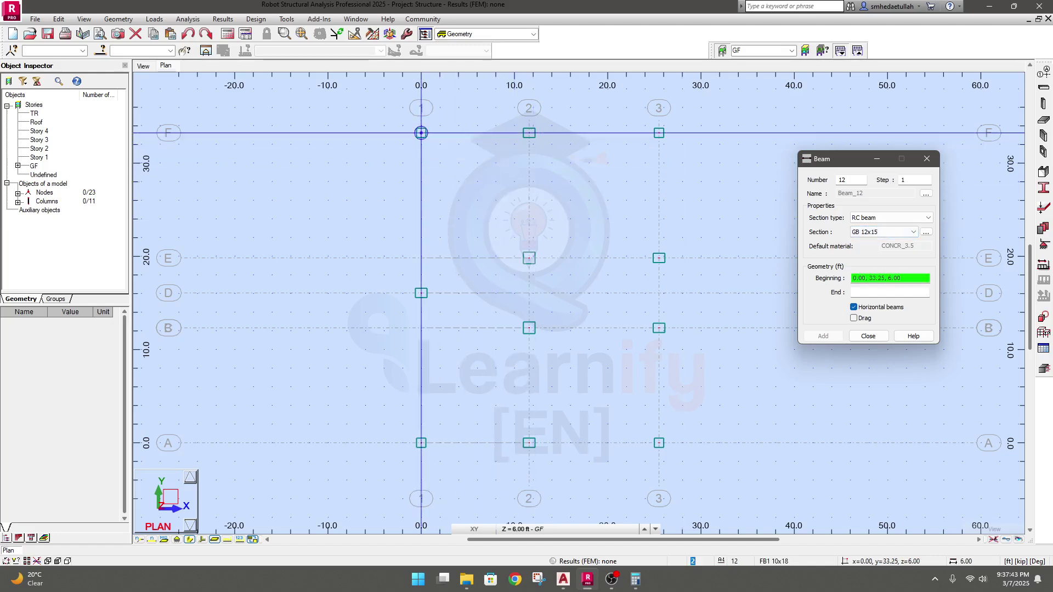
pyautogui.click(421, 133)
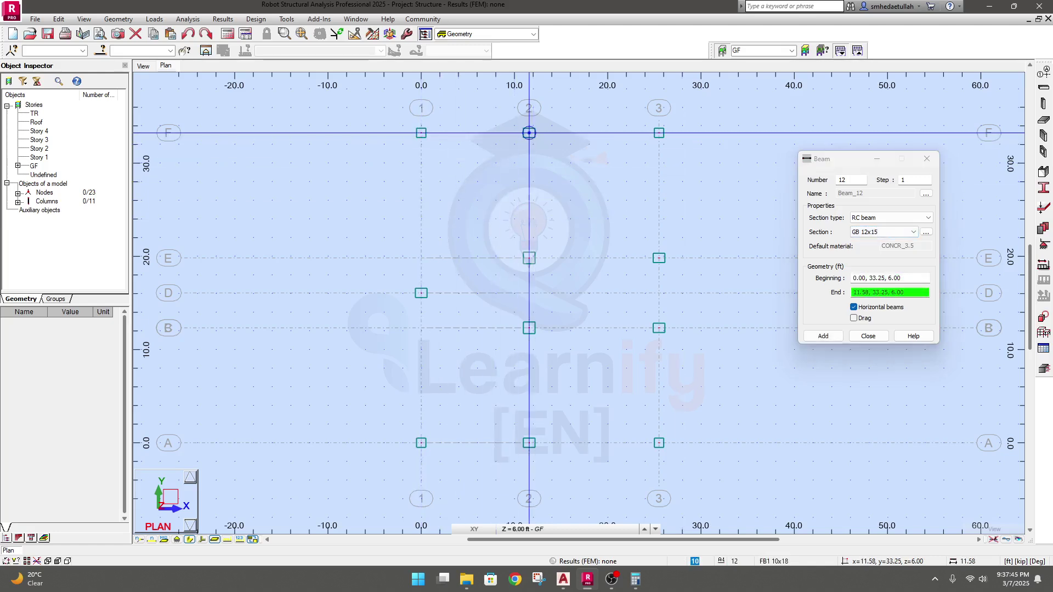
pyautogui.click(529, 132)
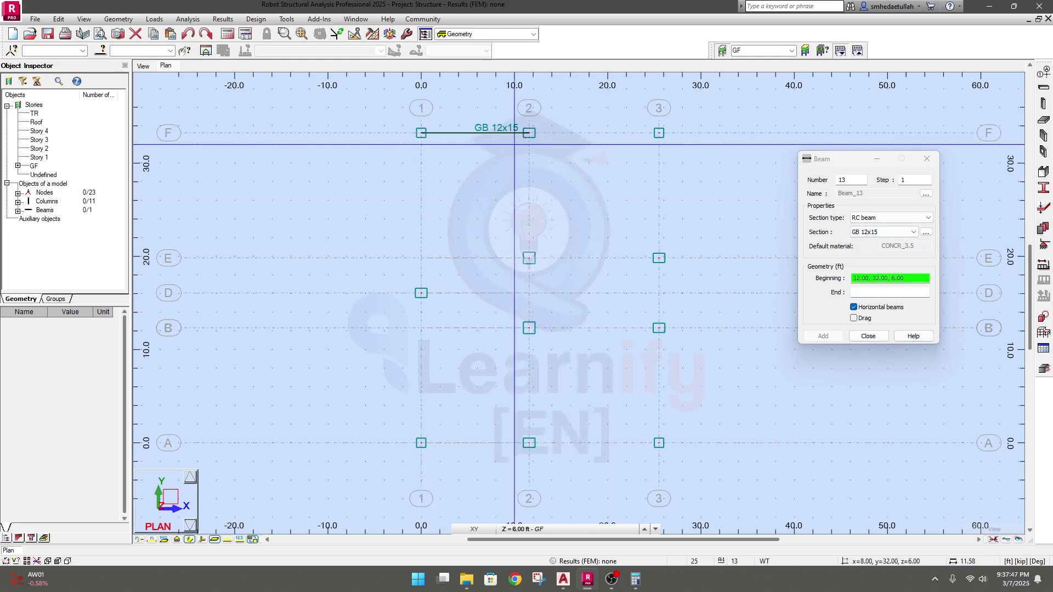
pyautogui.click(529, 132)
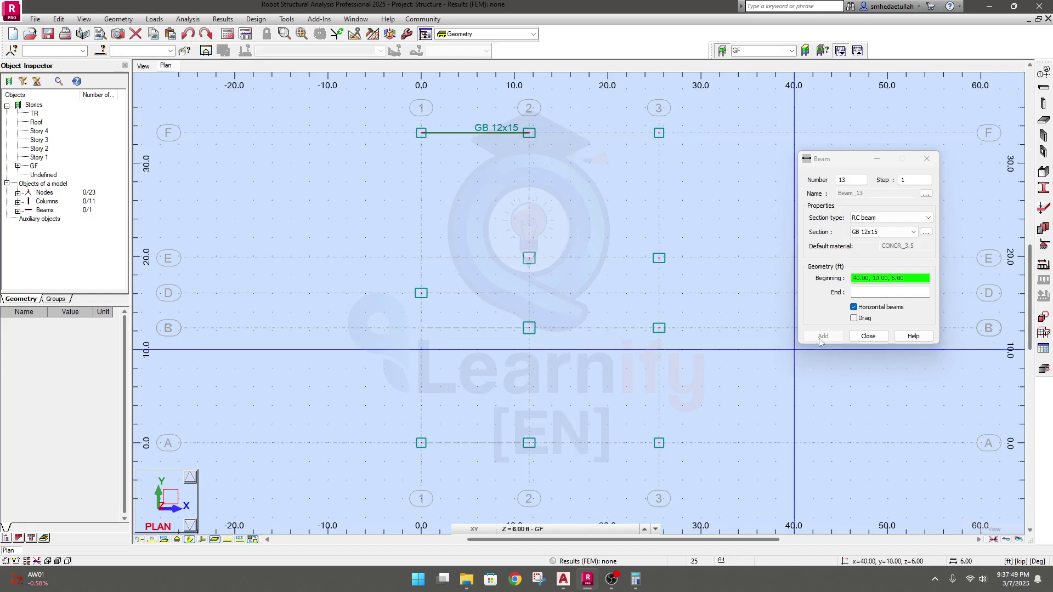
pyautogui.click(853, 318)
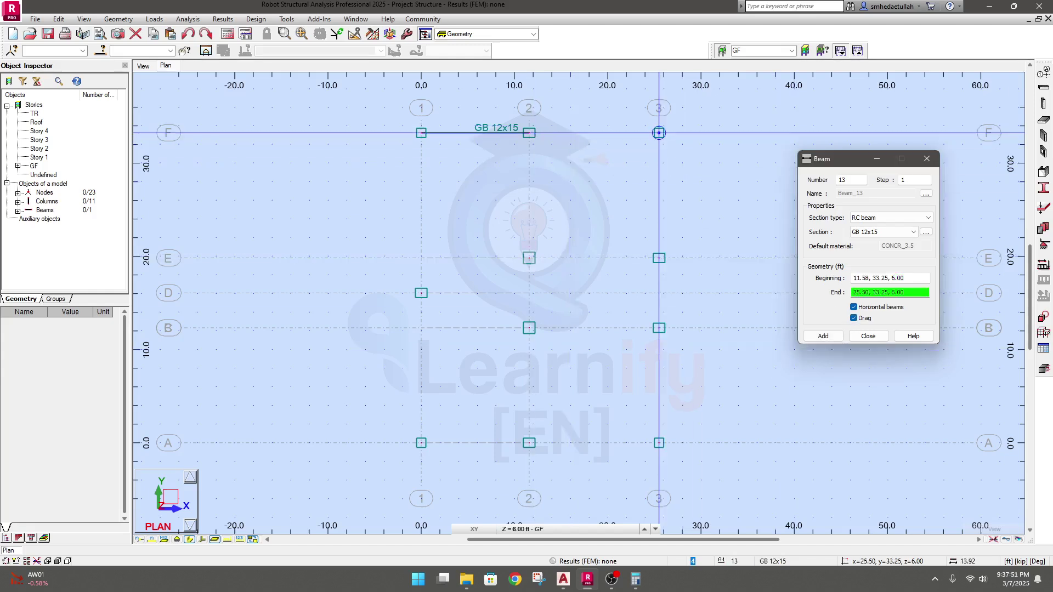
pyautogui.click(659, 133)
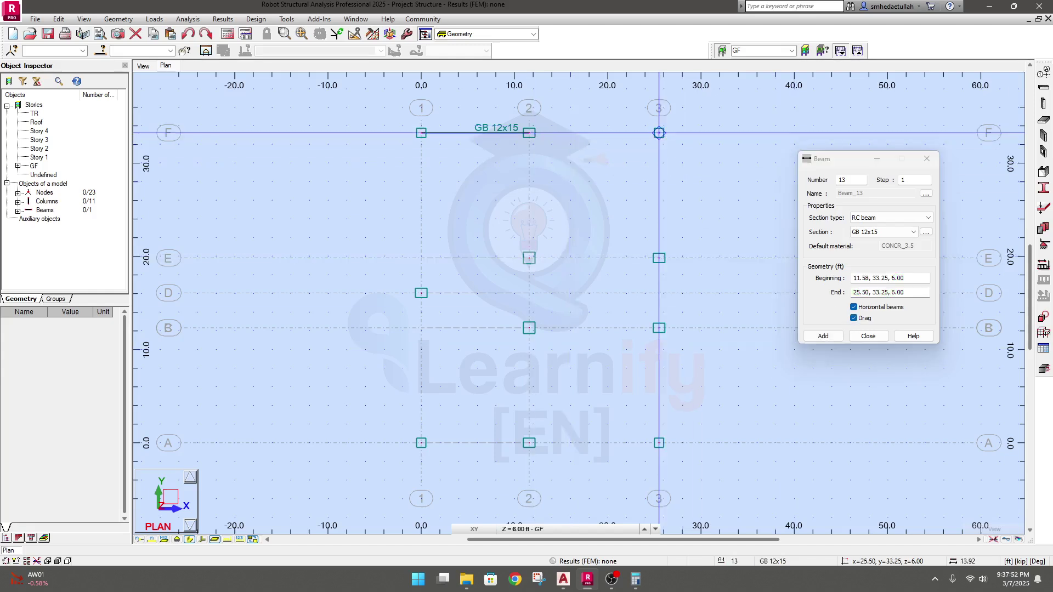
# Step: Continue the GB 12x15 beams along axis 3 from 3-F through 3-E and 3-B to 3-A
pyautogui.click(659, 257)
pyautogui.click(659, 328)
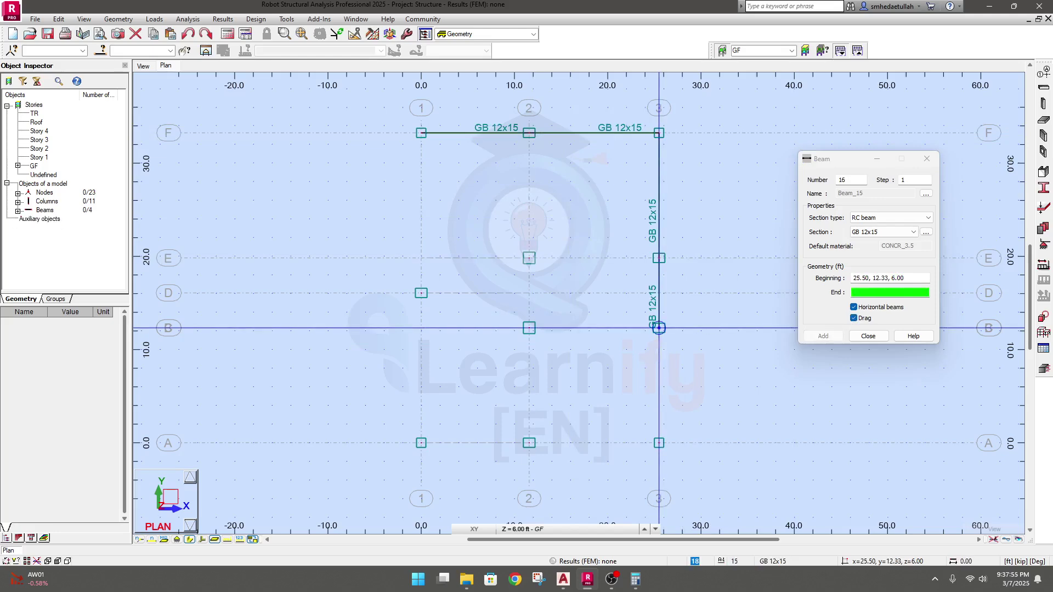
pyautogui.click(659, 443)
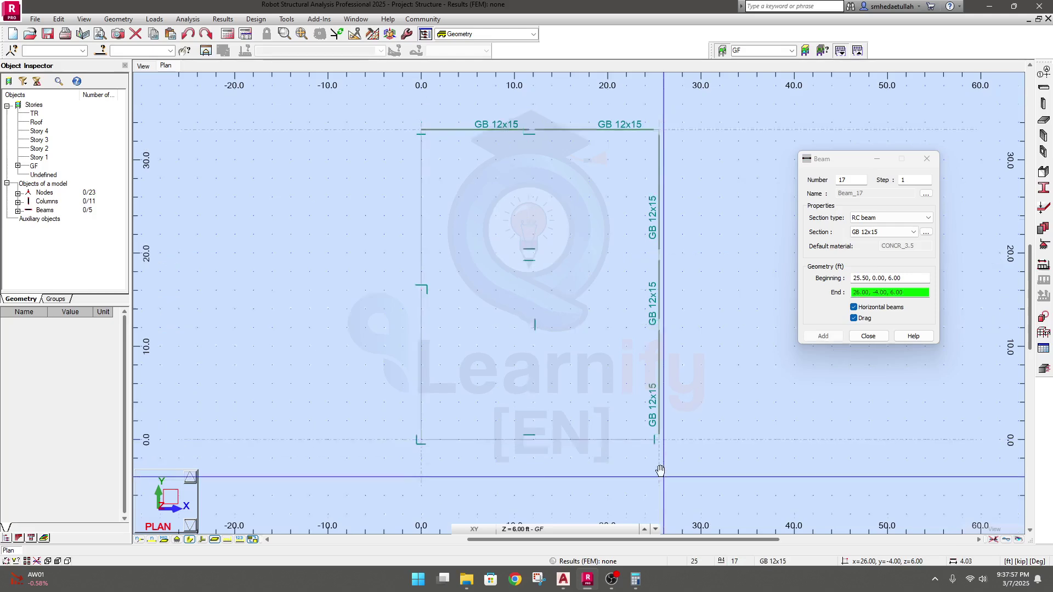
# Step: Close the GB 12x15 beam perimeter along axis A through 2-A to 1-A, and along axis 1 through 1-D to 1-F
pyautogui.moveTo(659, 442); pyautogui.dragTo(667, 353, button='middle')
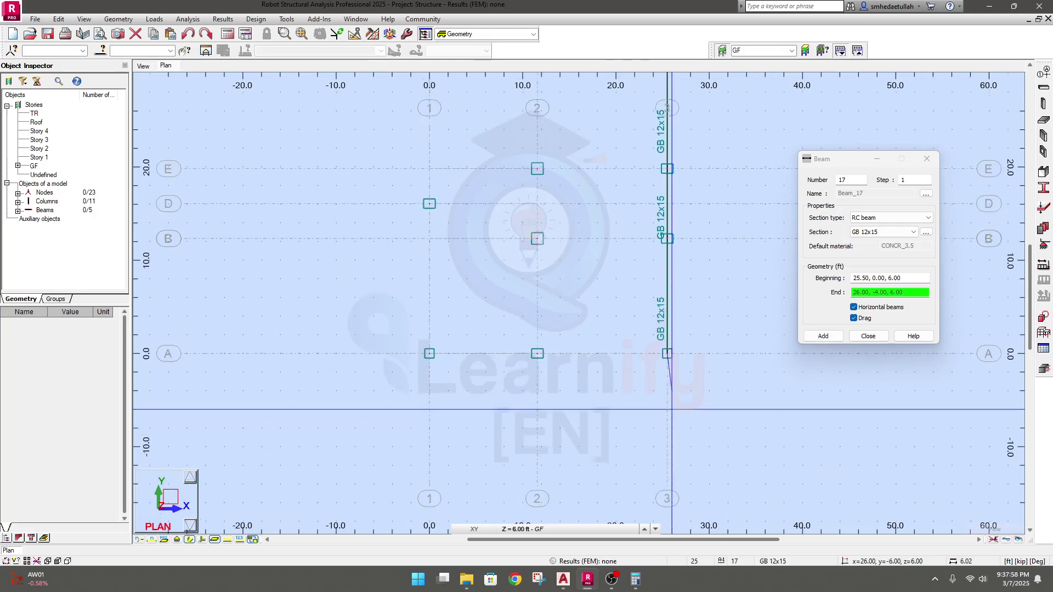
pyautogui.click(537, 353)
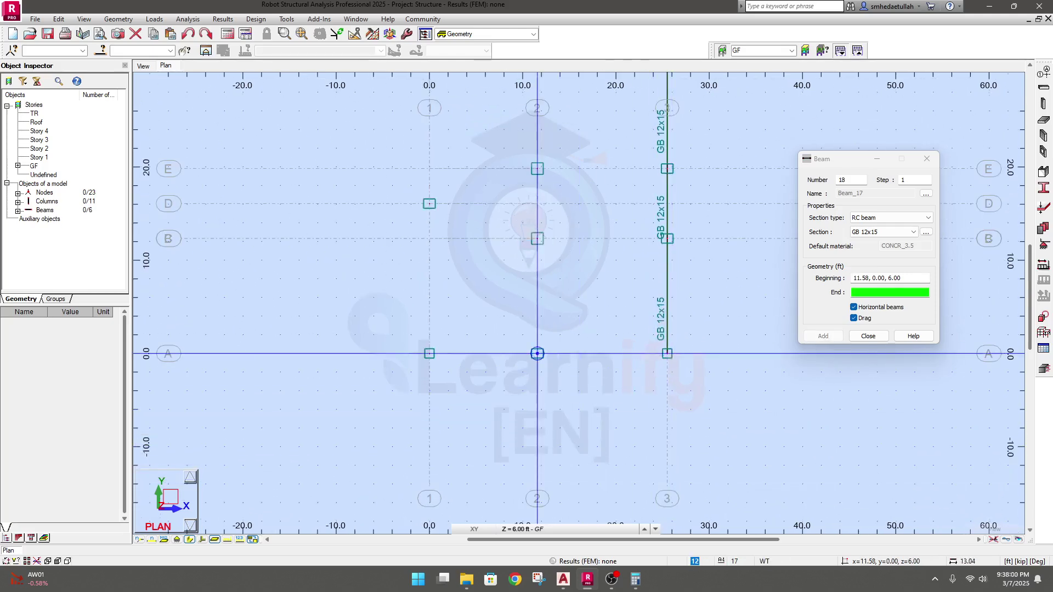
pyautogui.click(430, 353)
pyautogui.click(429, 204)
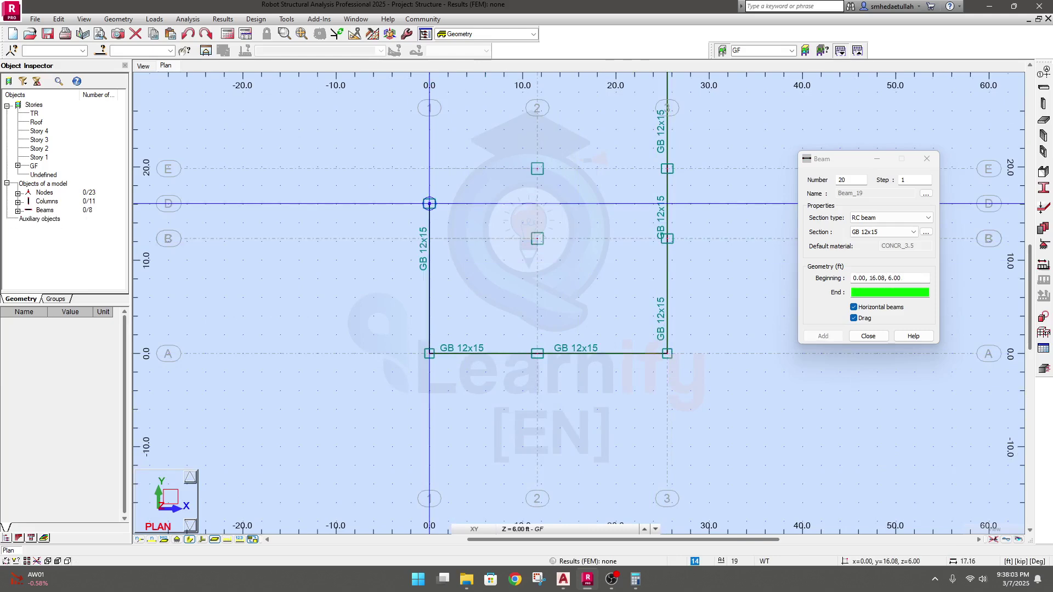
pyautogui.scroll(3, 429, 204)
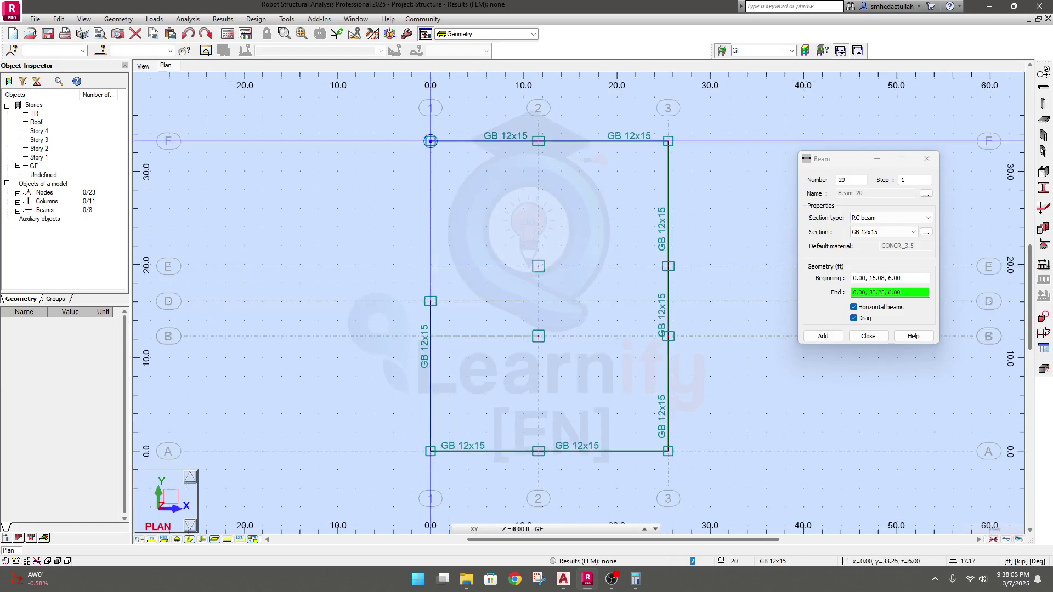
pyautogui.click(431, 141)
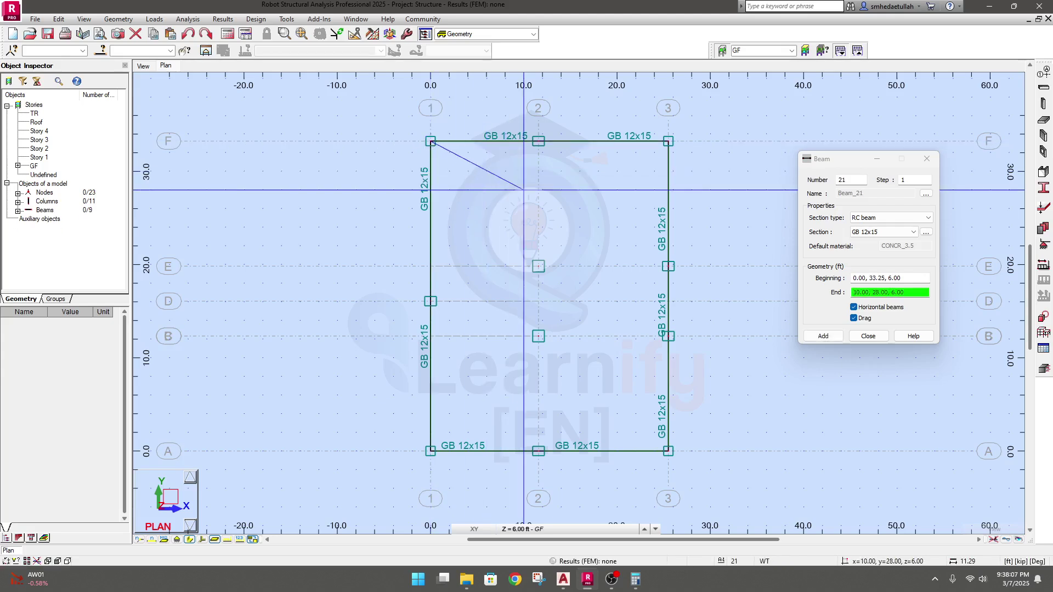
pyautogui.click(561, 171)
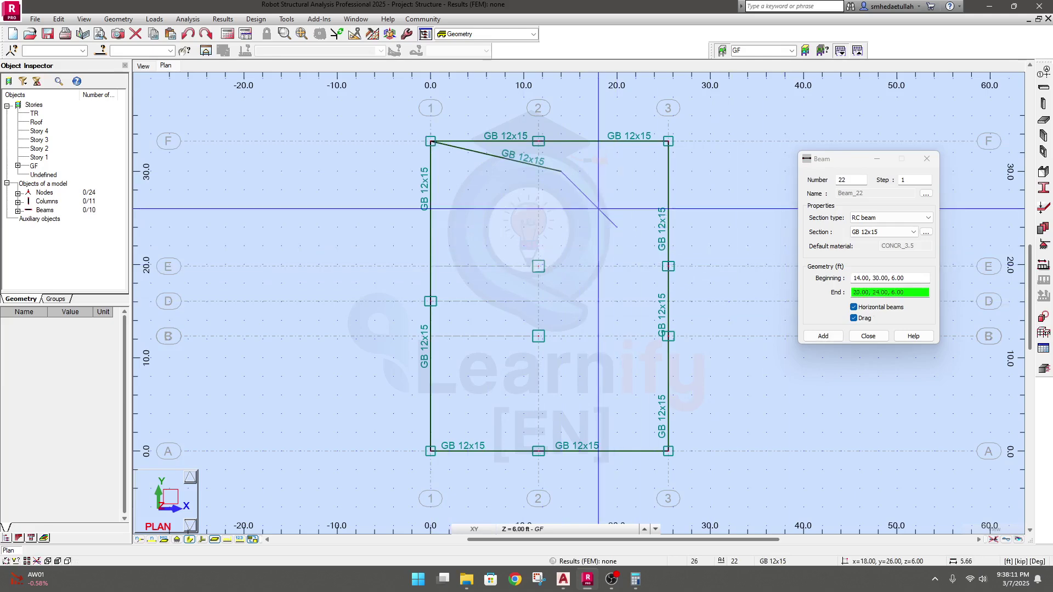
pyautogui.press('Escape')
pyautogui.hotkey('ctrl', 'z')
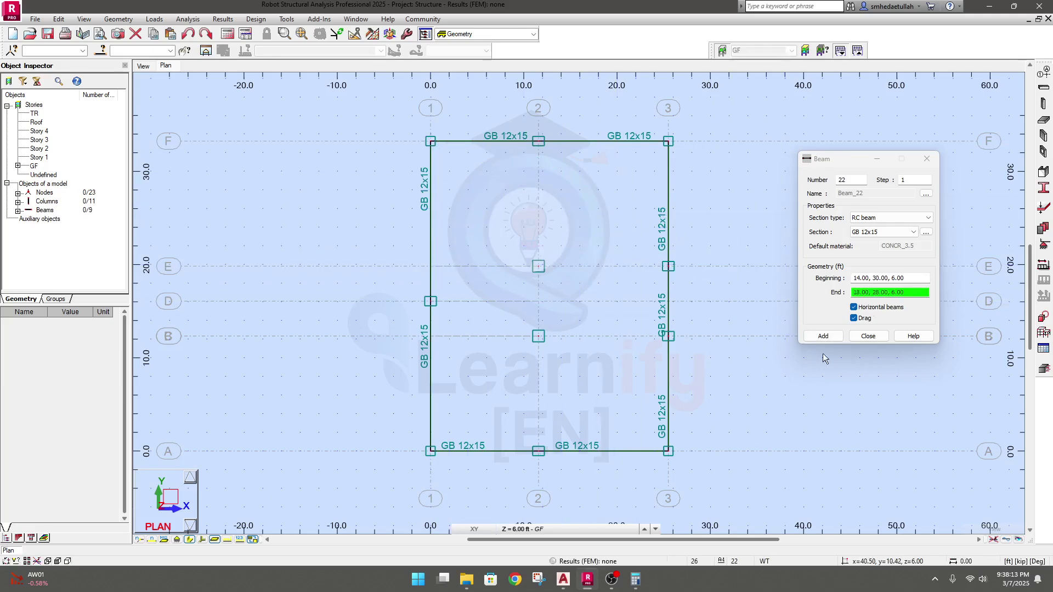
# Step: Place GB 12x15 beams from 3-E to 2-E and from 2-E to 2-F, switching Drag off and on between chains
pyautogui.click(854, 318)
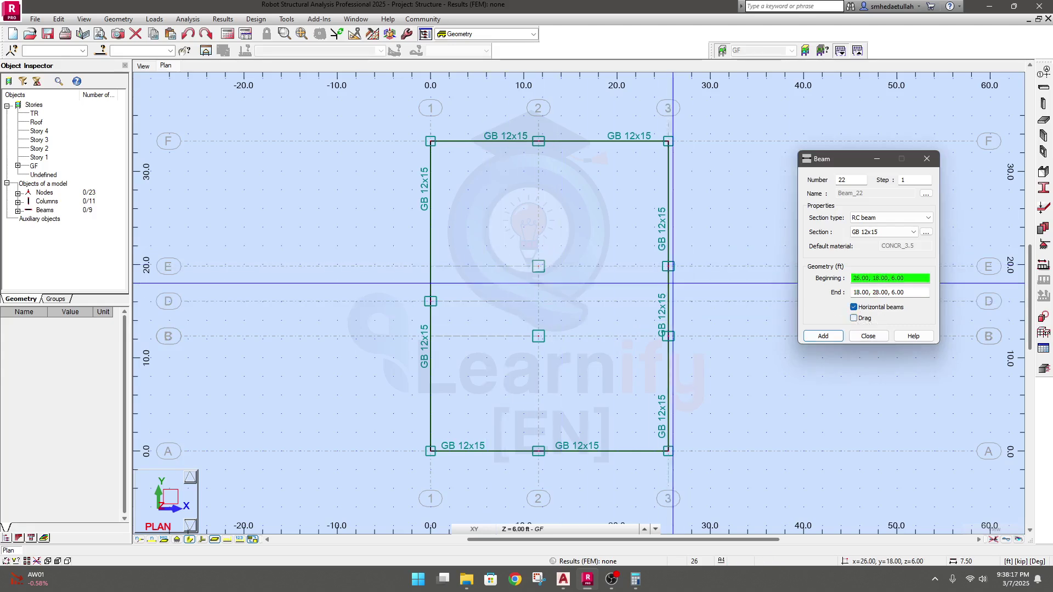
pyautogui.click(667, 266)
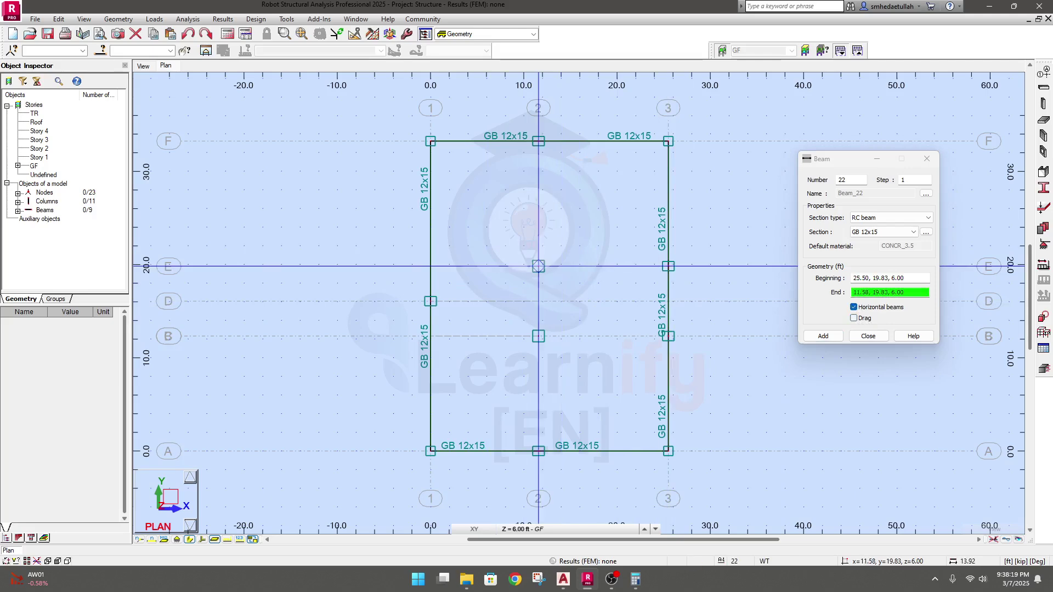
pyautogui.click(538, 266)
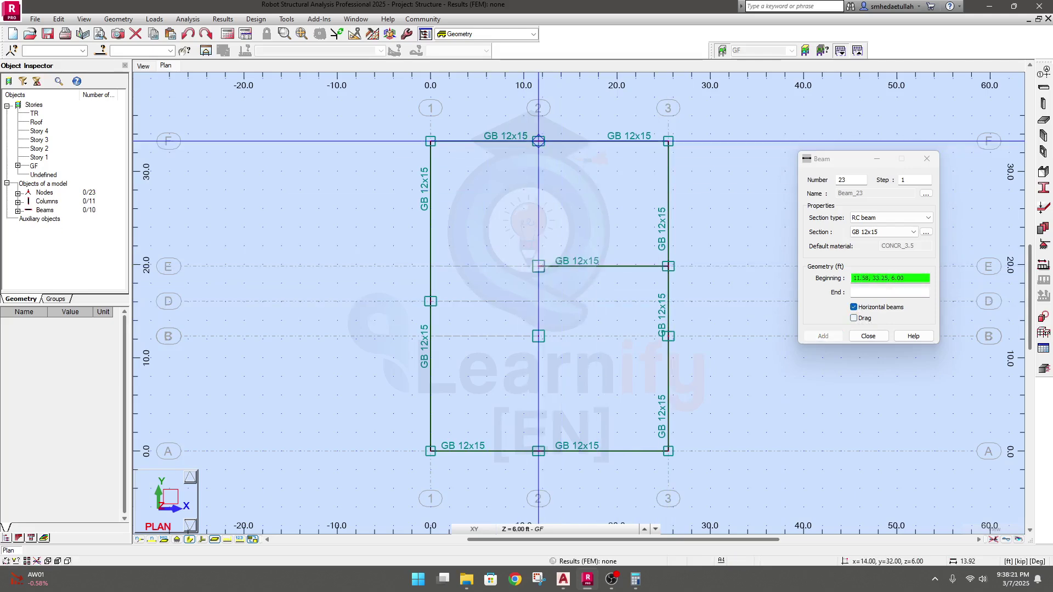
pyautogui.click(854, 318)
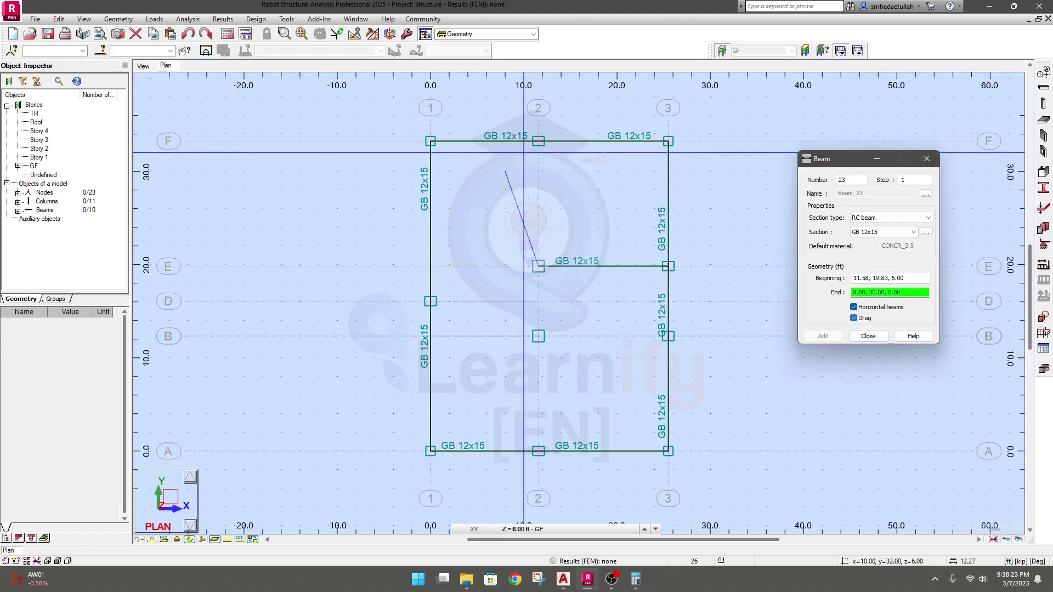
pyautogui.click(538, 140)
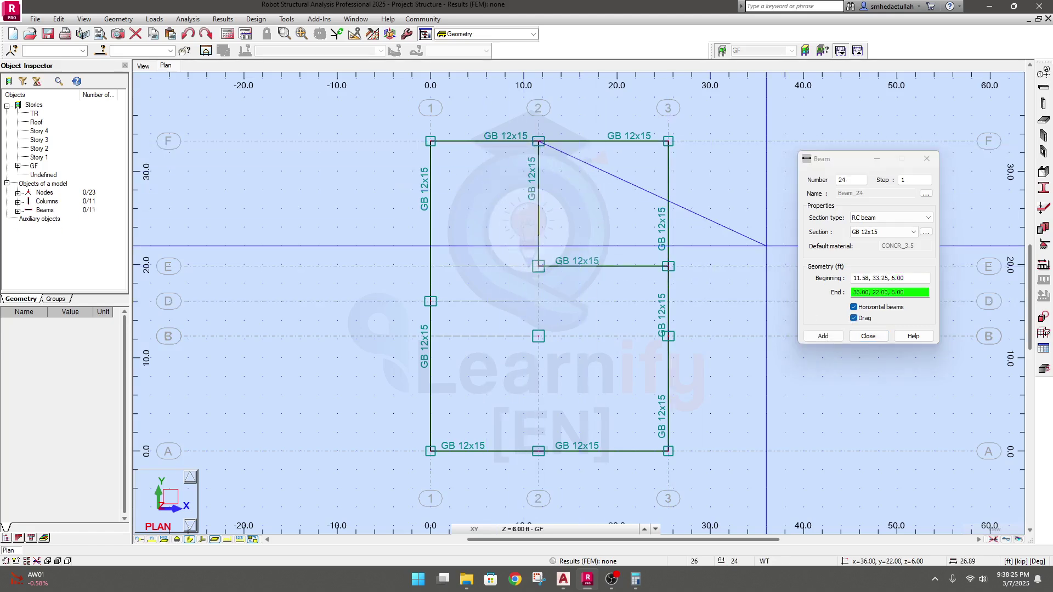
# Step: Place GB 12x15 beams from 3-B to 2-B with Drag off, and from 2-B to 2-A with Drag on
pyautogui.click(859, 320)
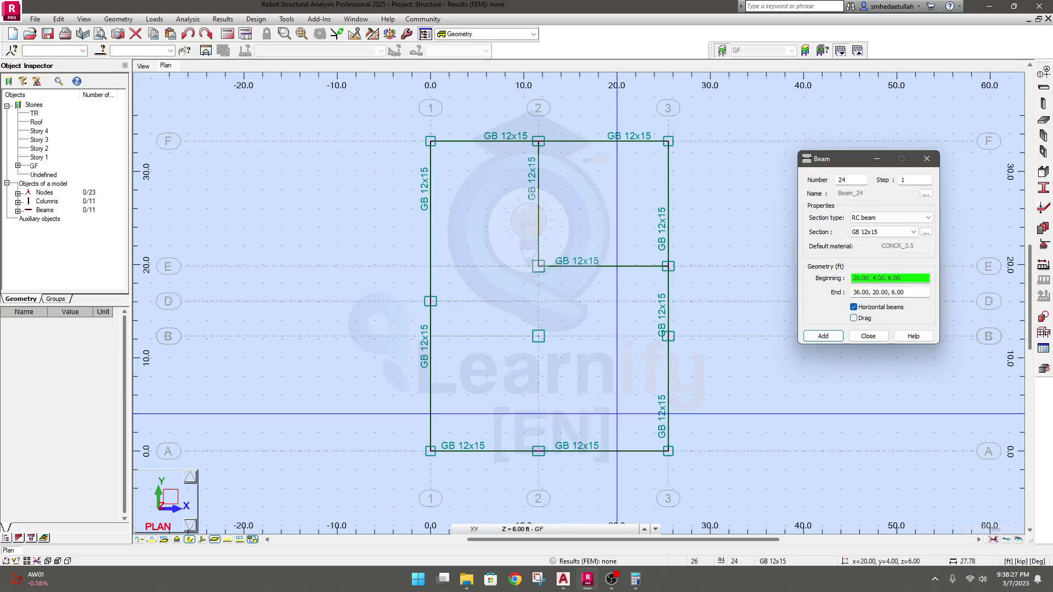
pyautogui.click(668, 336)
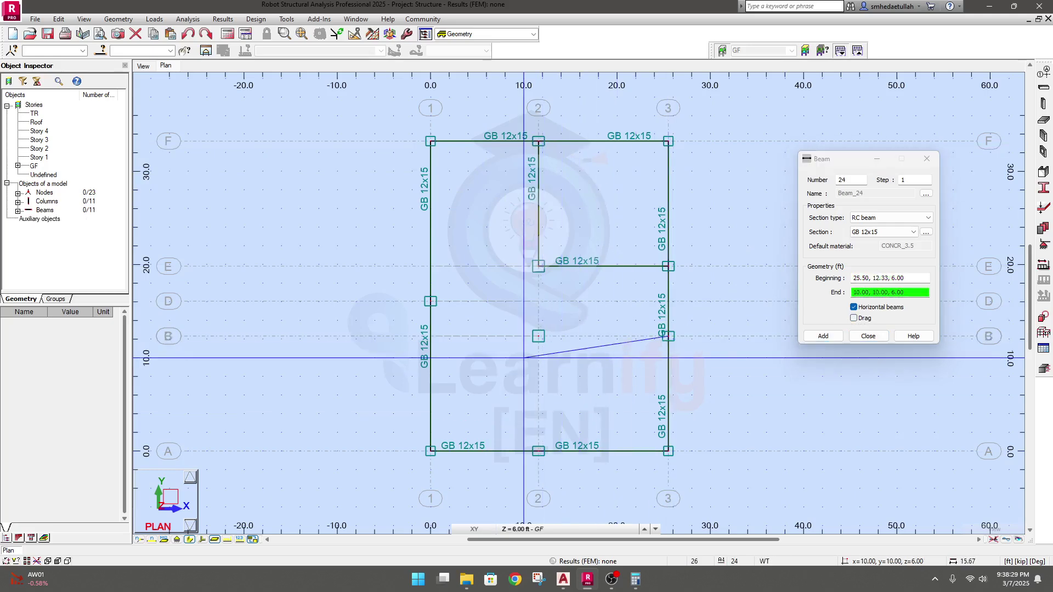
pyautogui.click(538, 336)
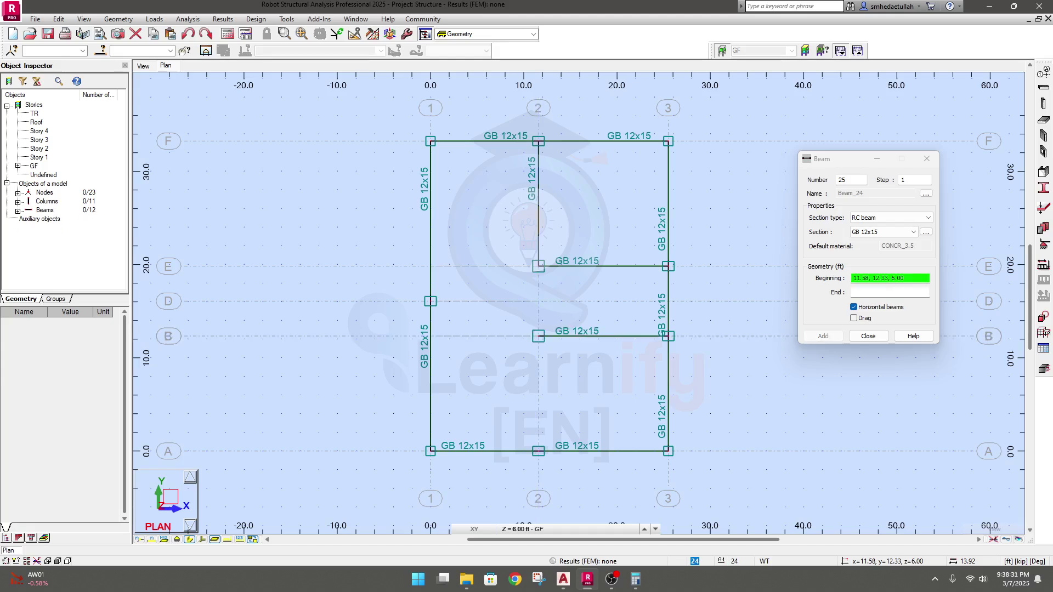
pyautogui.click(853, 318)
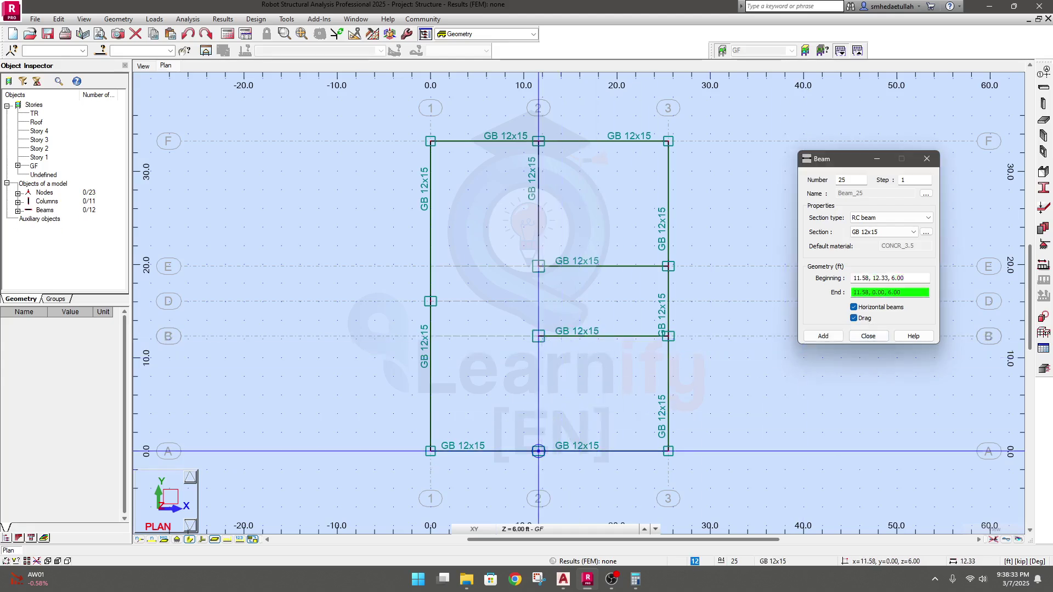
pyautogui.click(538, 451)
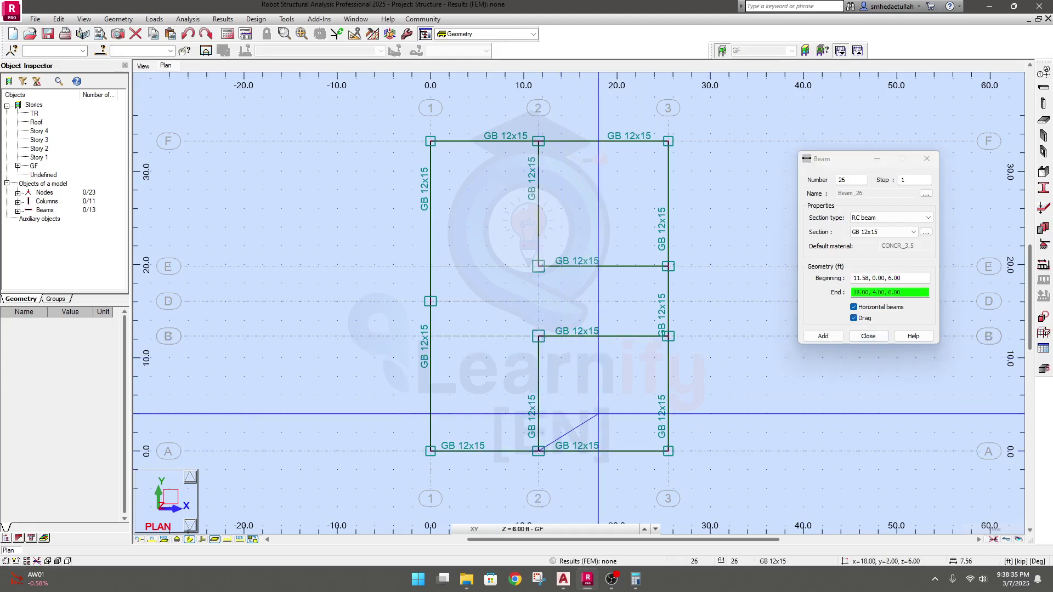
# Step: Turn Drag off and place a separate GB 12x15 beam along axis 2 from 2-E to 2-B
pyautogui.click(866, 327)
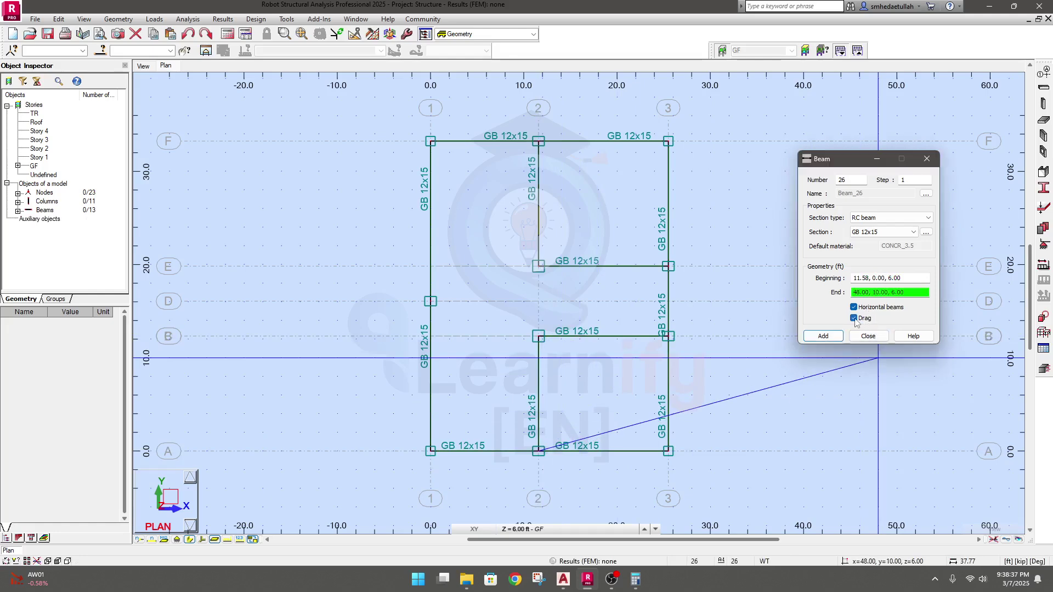
pyautogui.click(854, 318)
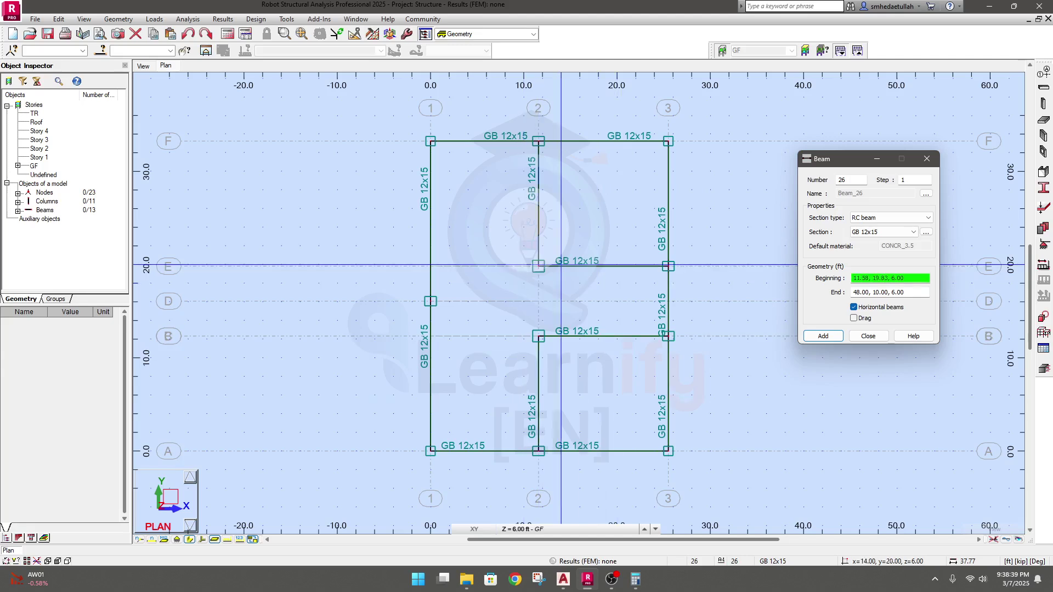
pyautogui.click(539, 266)
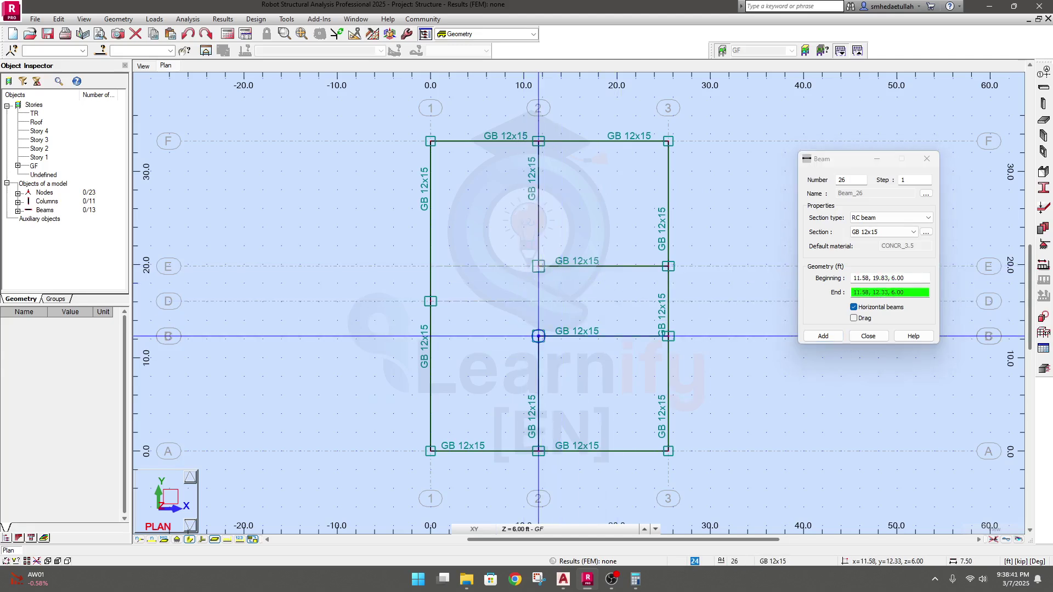
pyautogui.click(538, 336)
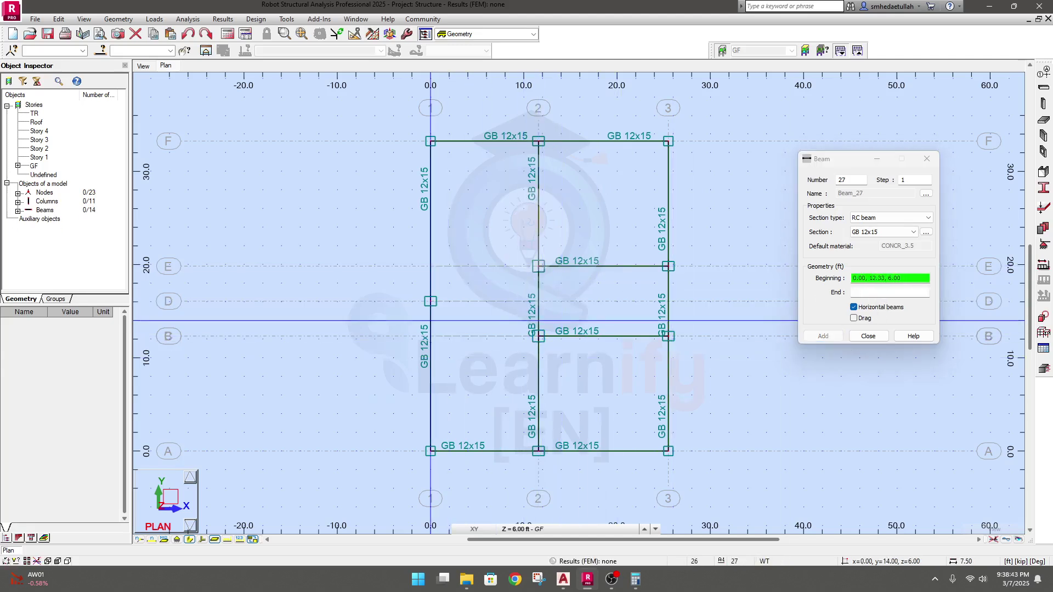
# Step: Place a GB 12x15 beam along axis D from 1-D to the axis 2 beam, and finish beam placement
pyautogui.click(430, 301)
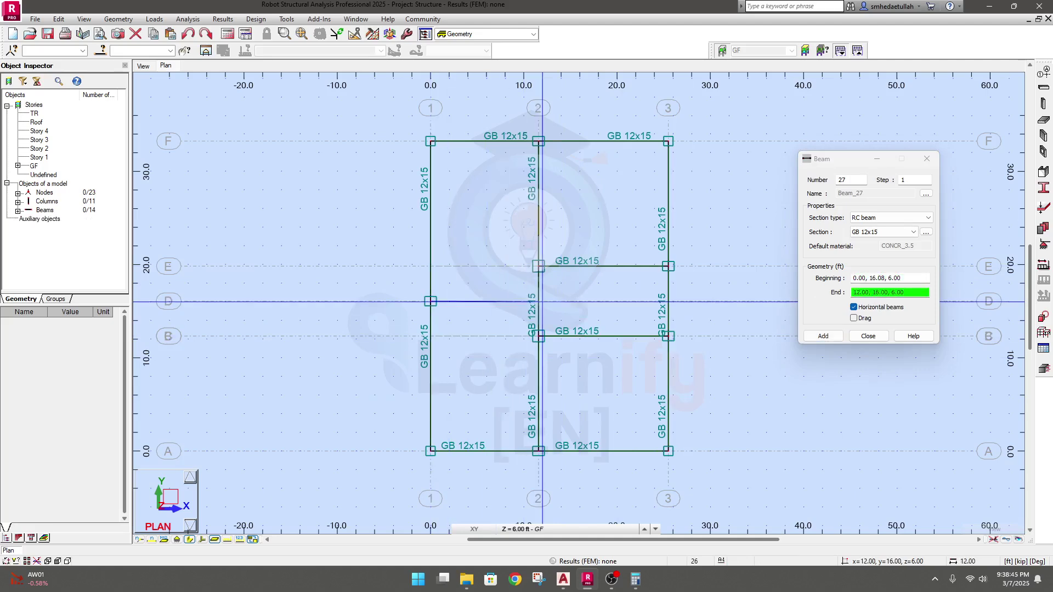
pyautogui.click(538, 301)
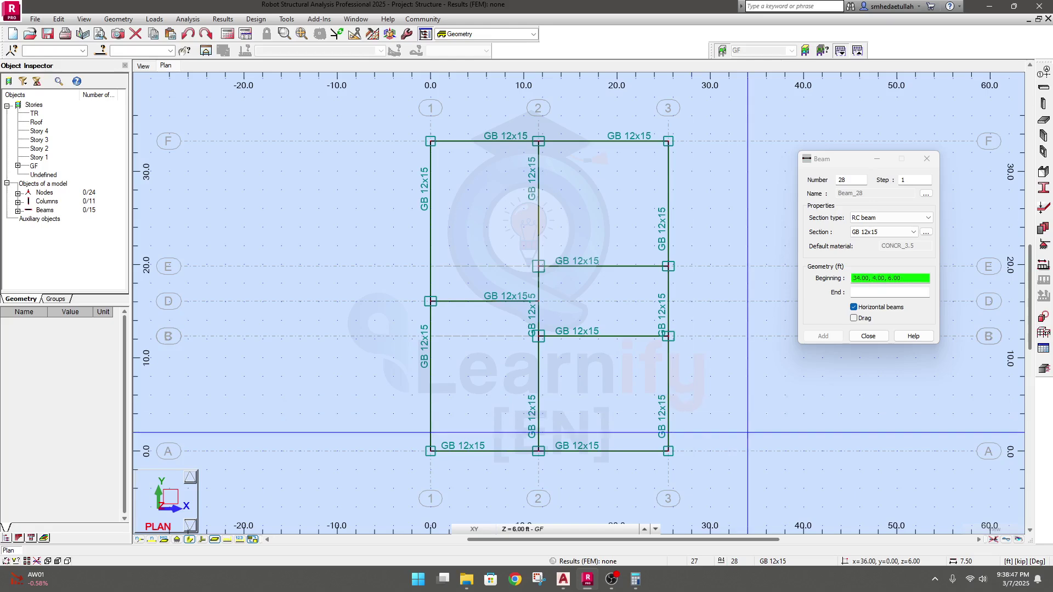
pyautogui.moveTo(822, 451); pyautogui.dragTo(784, 419, button='middle')
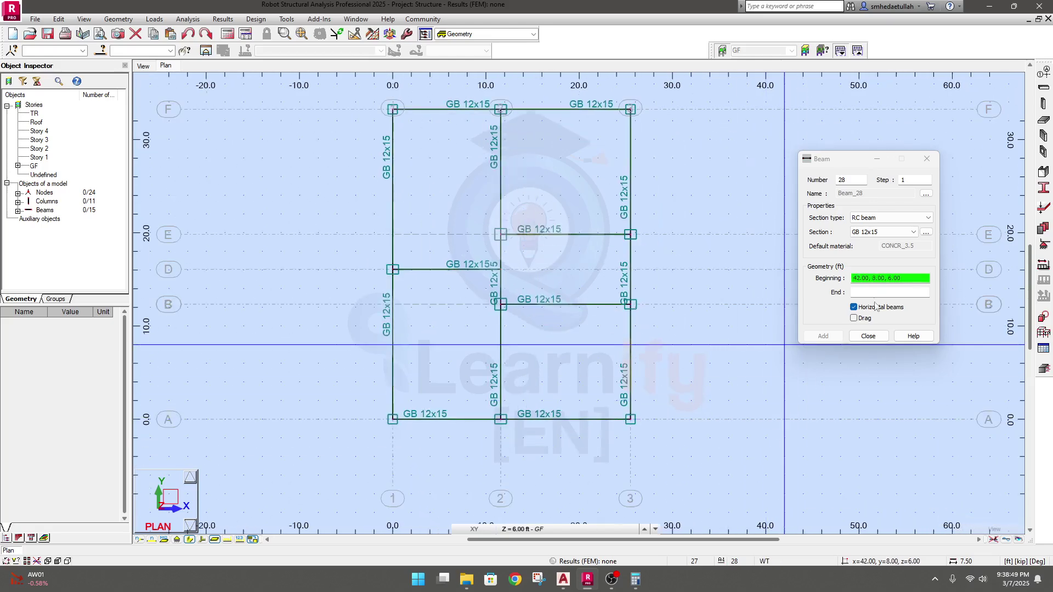
pyautogui.click(867, 336)
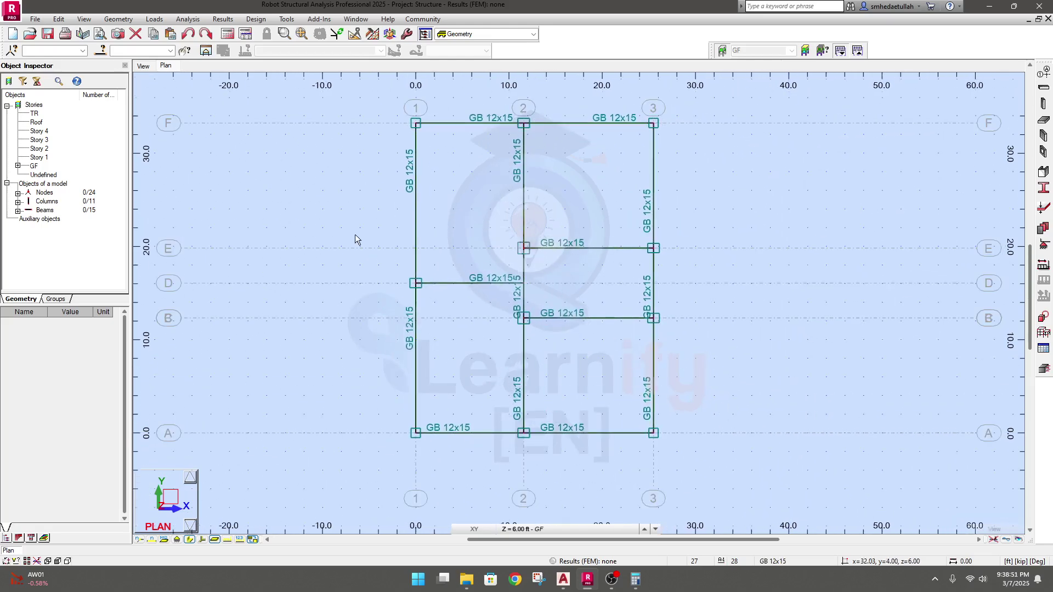
# Step: Examine the GF grade beams and their columns up close in the 3D view
pyautogui.click(143, 66)
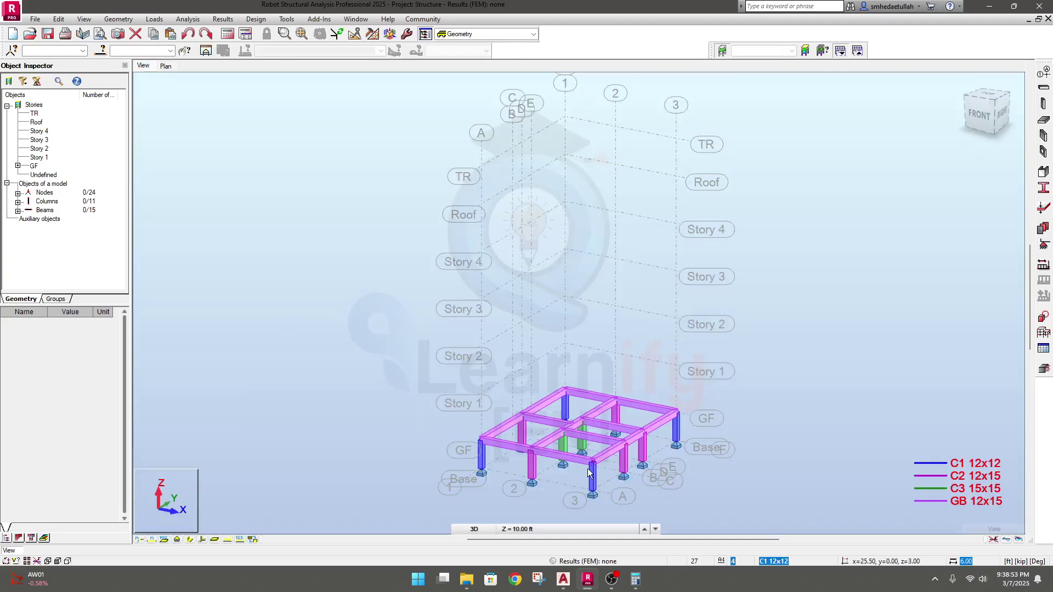
pyautogui.keyDown('shift'); pyautogui.moveTo(383, 372); pyautogui.dragTo(586, 390, button='middle'); pyautogui.keyUp('shift')
pyautogui.scroll(5, 586, 390)
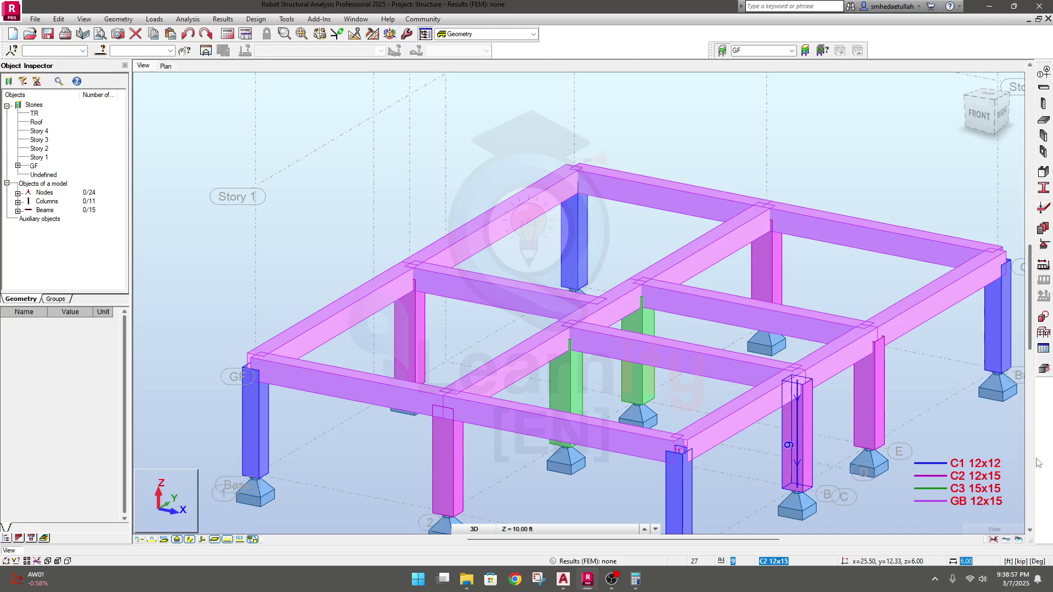
pyautogui.scroll(-3, 1014, 452)
pyautogui.moveTo(1014, 453); pyautogui.dragTo(800, 357, button='middle')
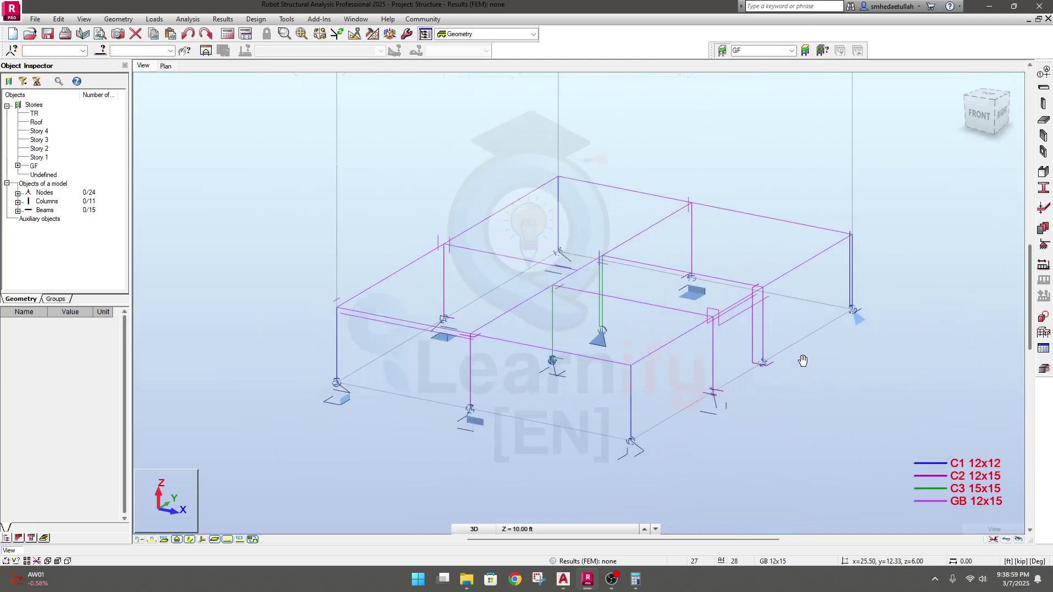
pyautogui.scroll(2, 542, 438)
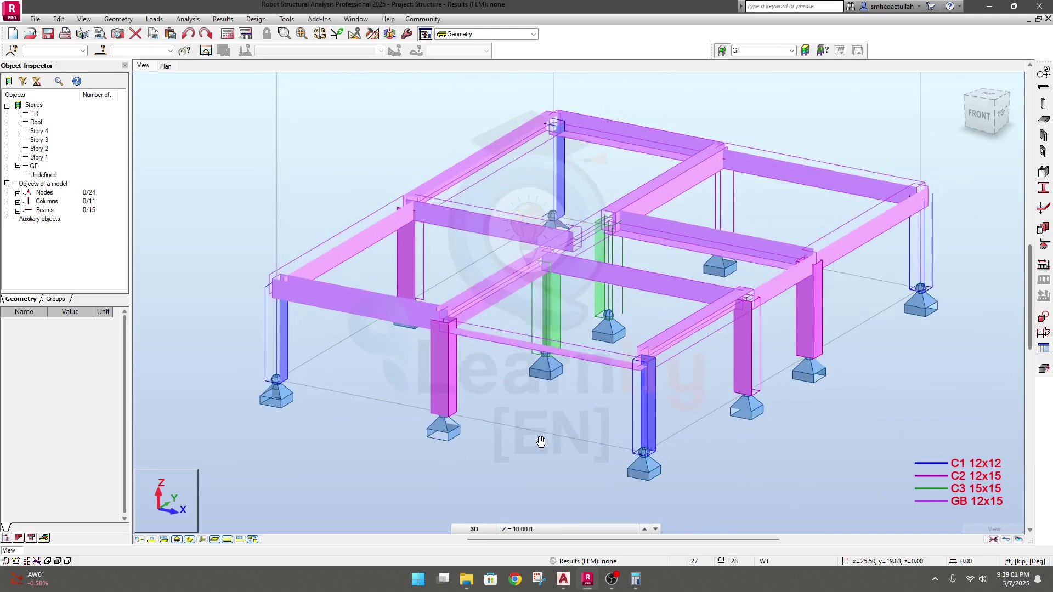